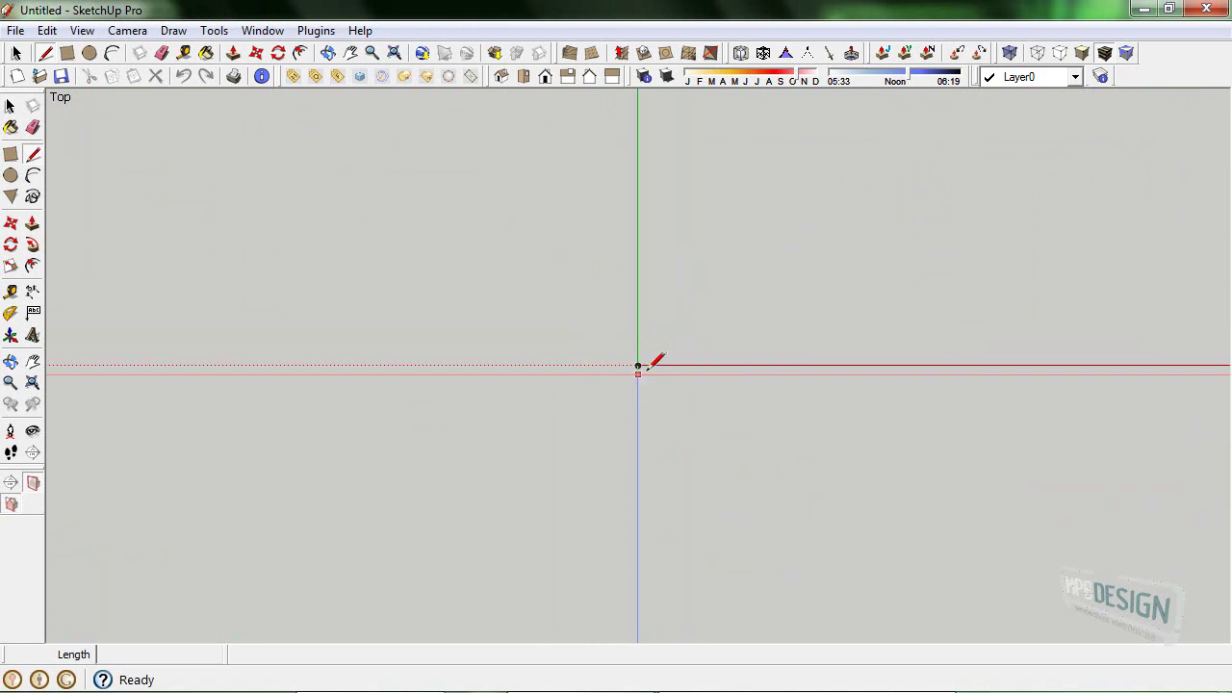
Keep Sandbox Tools enabled in Preferences > Extensions and dock the Sandbox toolbar in the top row.
{"action": "left_click", "coordinate": [320, 33]}
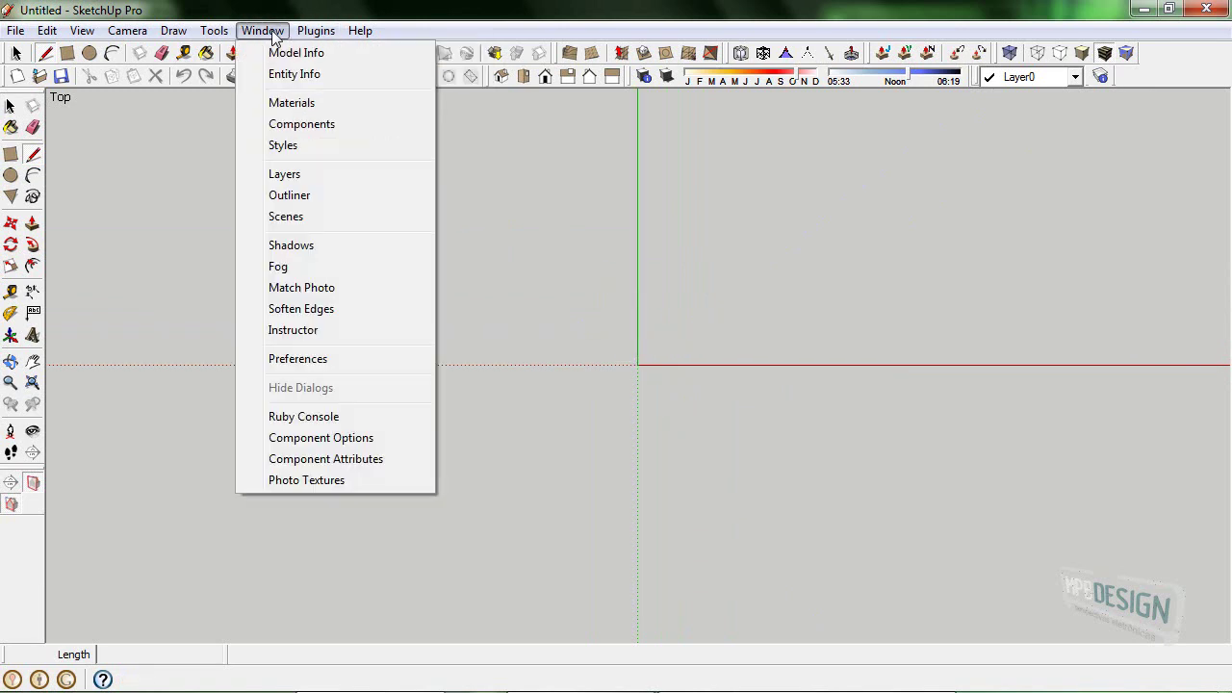
{"action": "left_click", "coordinate": [308, 366]}
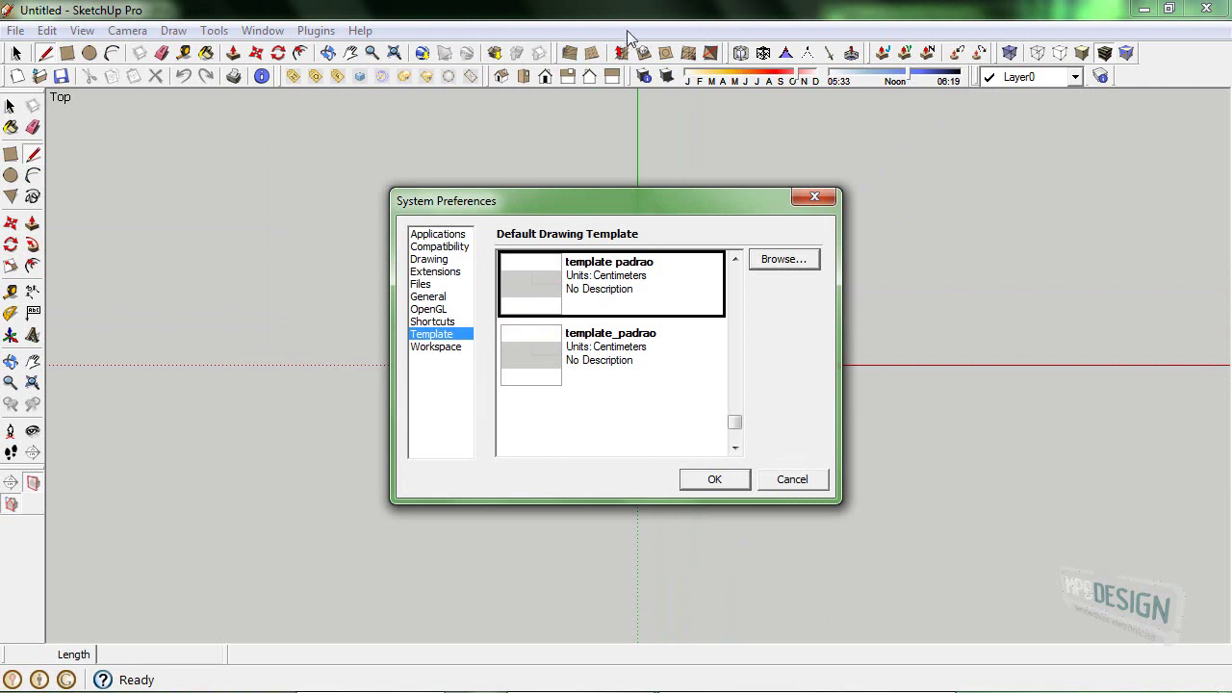
{"action": "left_click", "coordinate": [436, 273]}
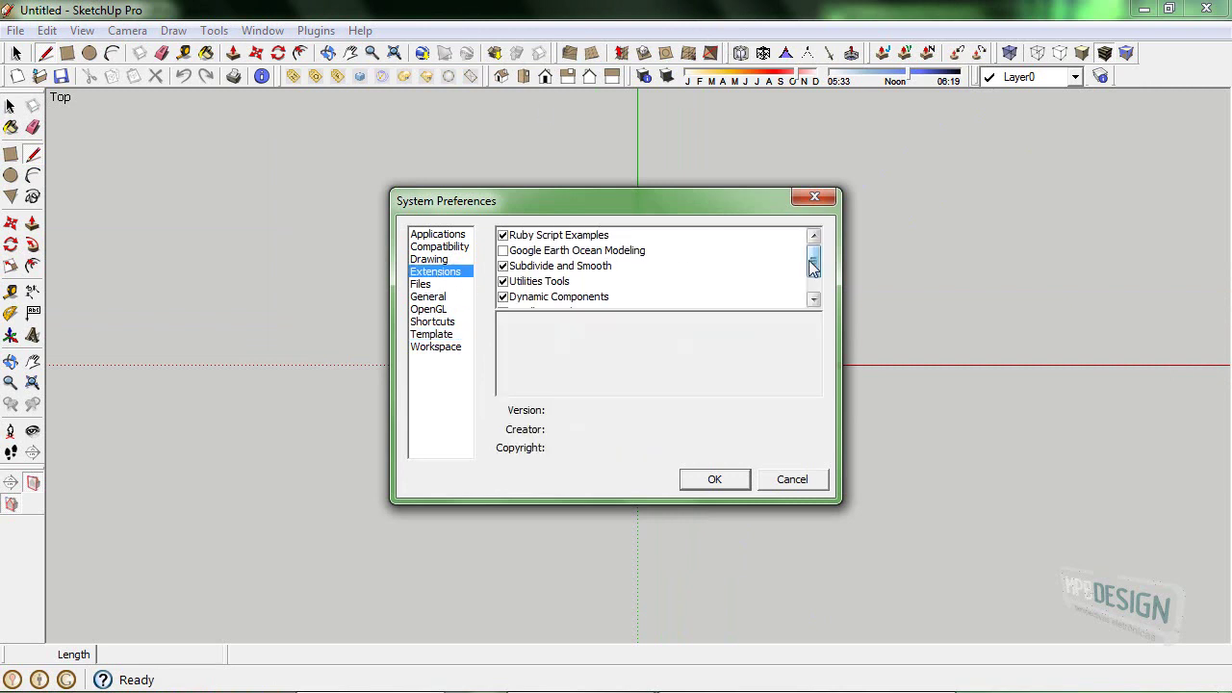
{"action": "left_click_drag", "start_coordinate": [810, 260], "coordinate": [808, 269]}
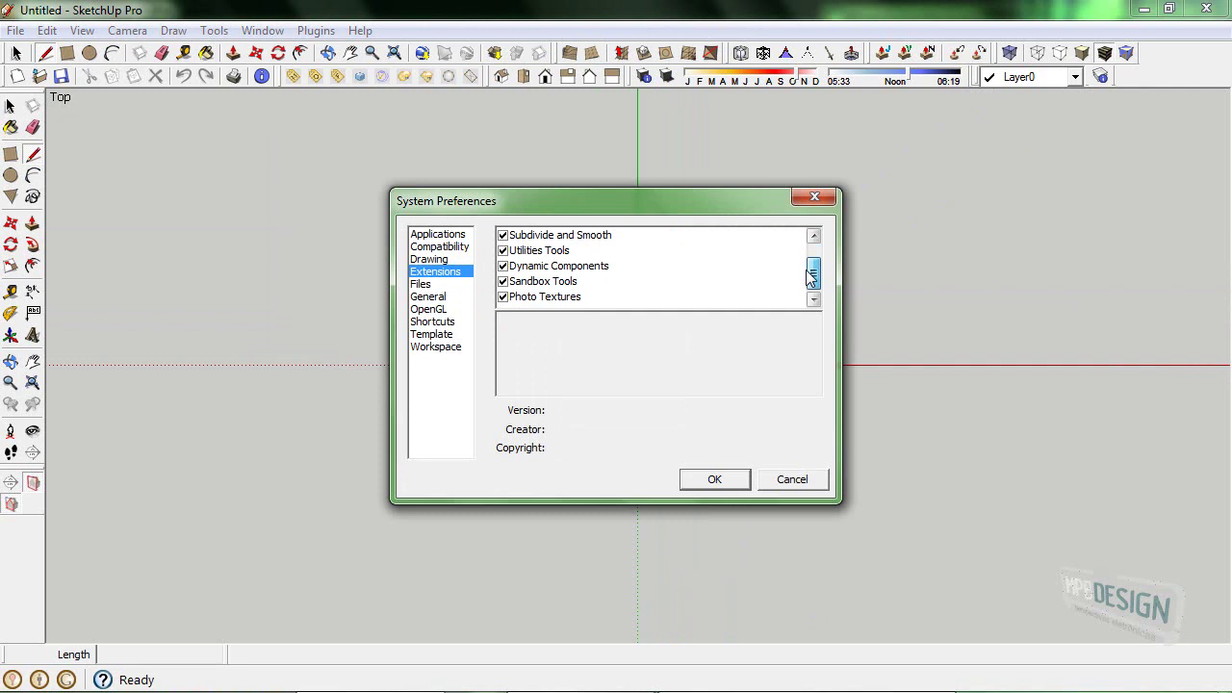
{"action": "left_click", "coordinate": [509, 285]}
{"action": "left_click", "coordinate": [728, 397]}
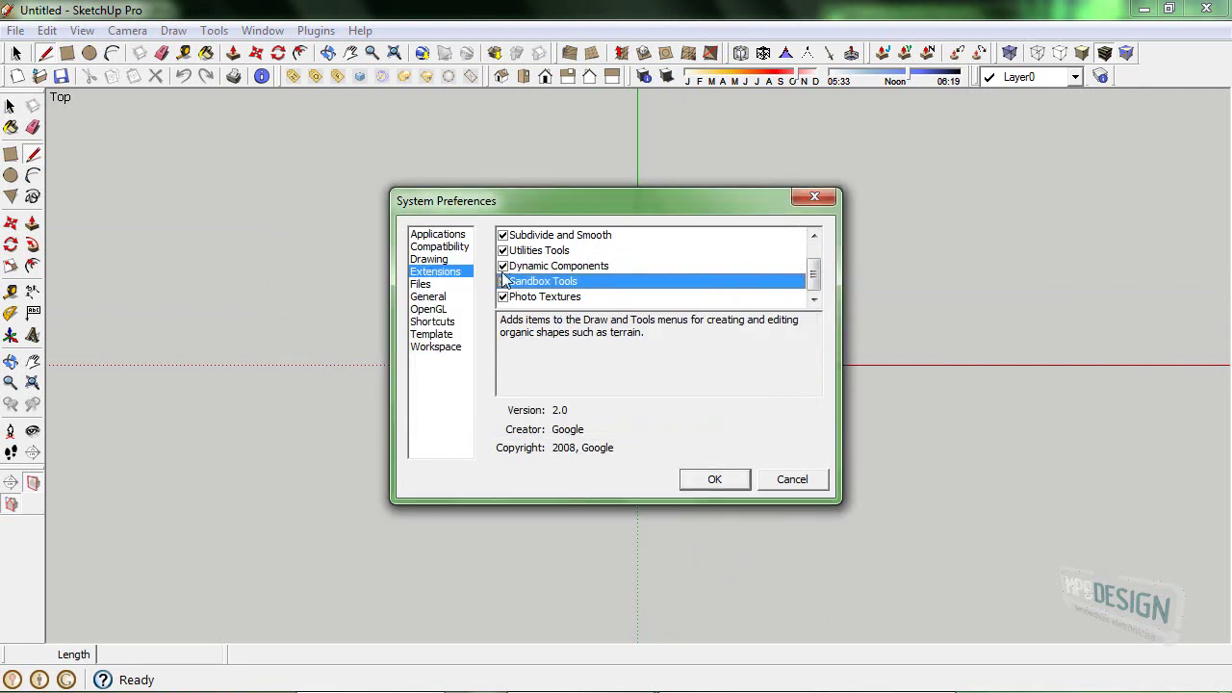
{"action": "left_click", "coordinate": [718, 475]}
{"action": "mouse_move", "coordinate": [561, 58]}
{"action": "left_mouse_down"}
{"action": "mouse_move", "coordinate": [574, 214]}
{"action": "mouse_move", "coordinate": [624, 62]}
{"action": "left_mouse_up"}
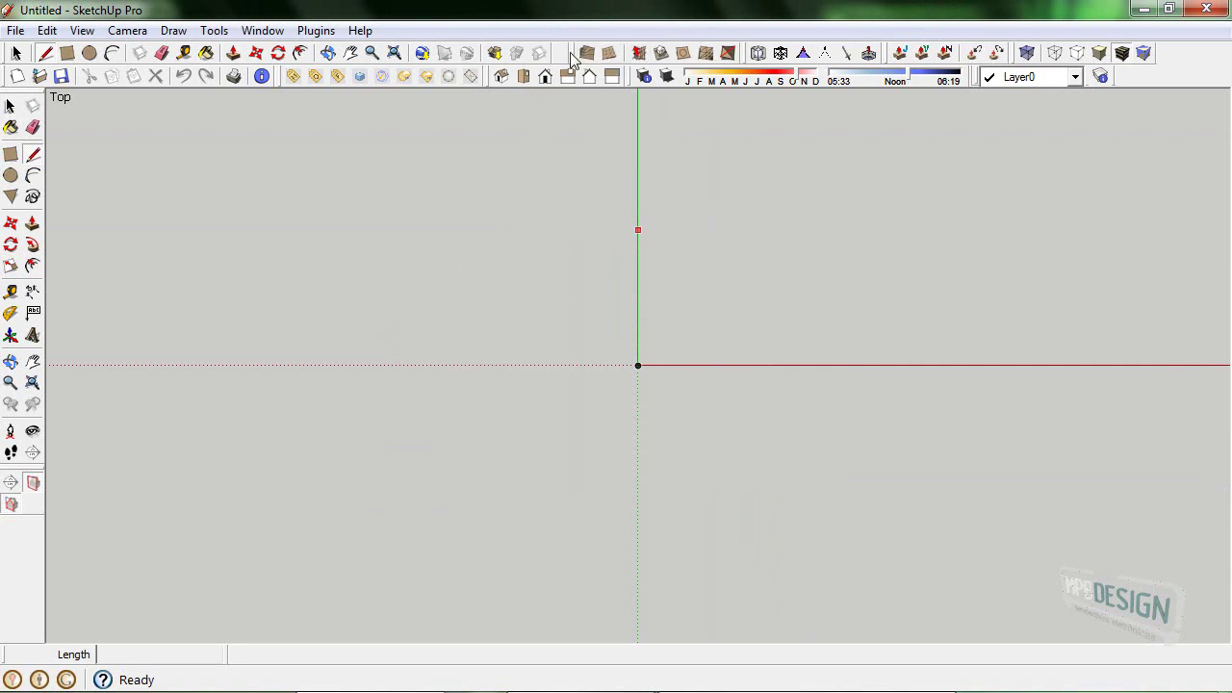
{"action": "left_click_drag", "start_coordinate": [559, 60], "coordinate": [566, 55]}
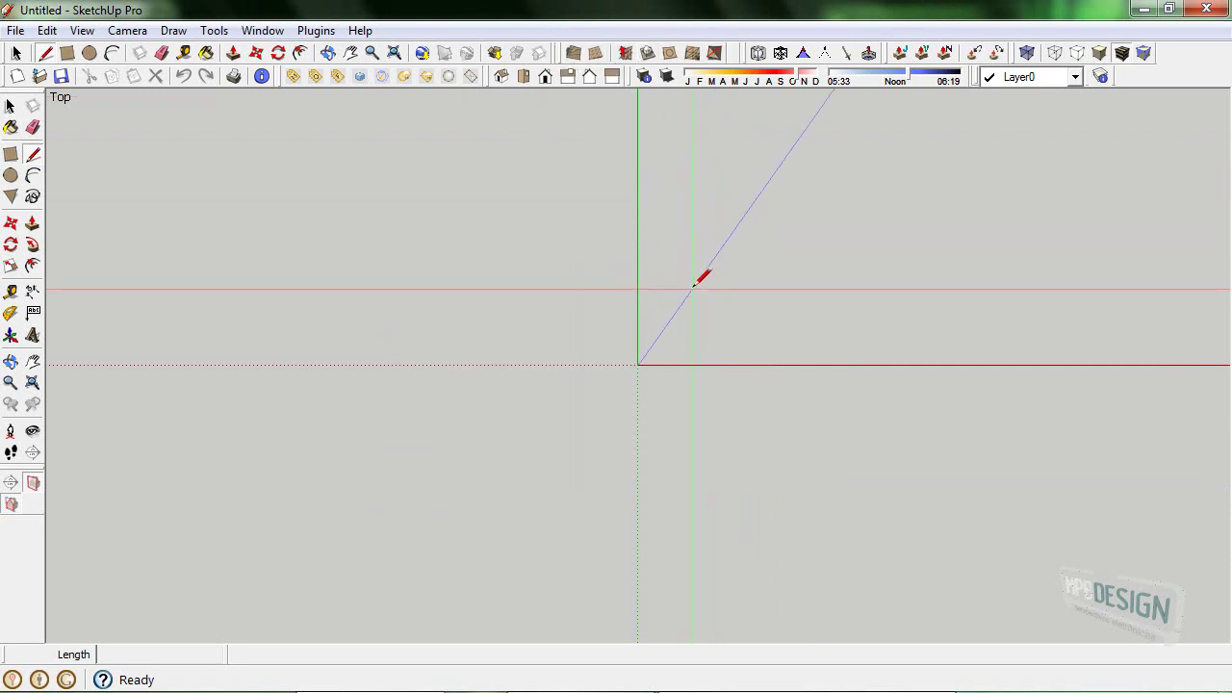
{"action": "left_click", "coordinate": [598, 53]}
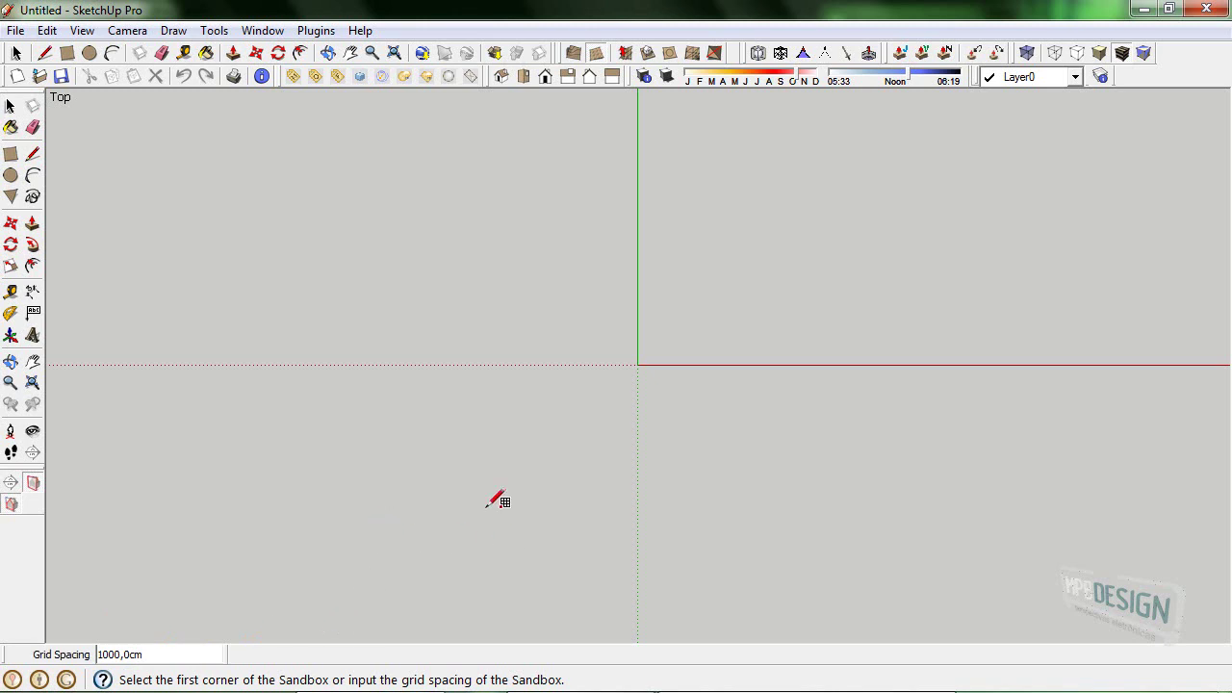
{"action": "mouse_move", "coordinate": [638, 526]}
{"action": "middle_mouse_down"}
{"action": "mouse_move", "coordinate": [621, 438]}
{"action": "mouse_move", "coordinate": [620, 473]}
{"action": "mouse_move", "coordinate": [661, 453]}
{"action": "mouse_move", "coordinate": [690, 480]}
{"action": "middle_mouse_up"}
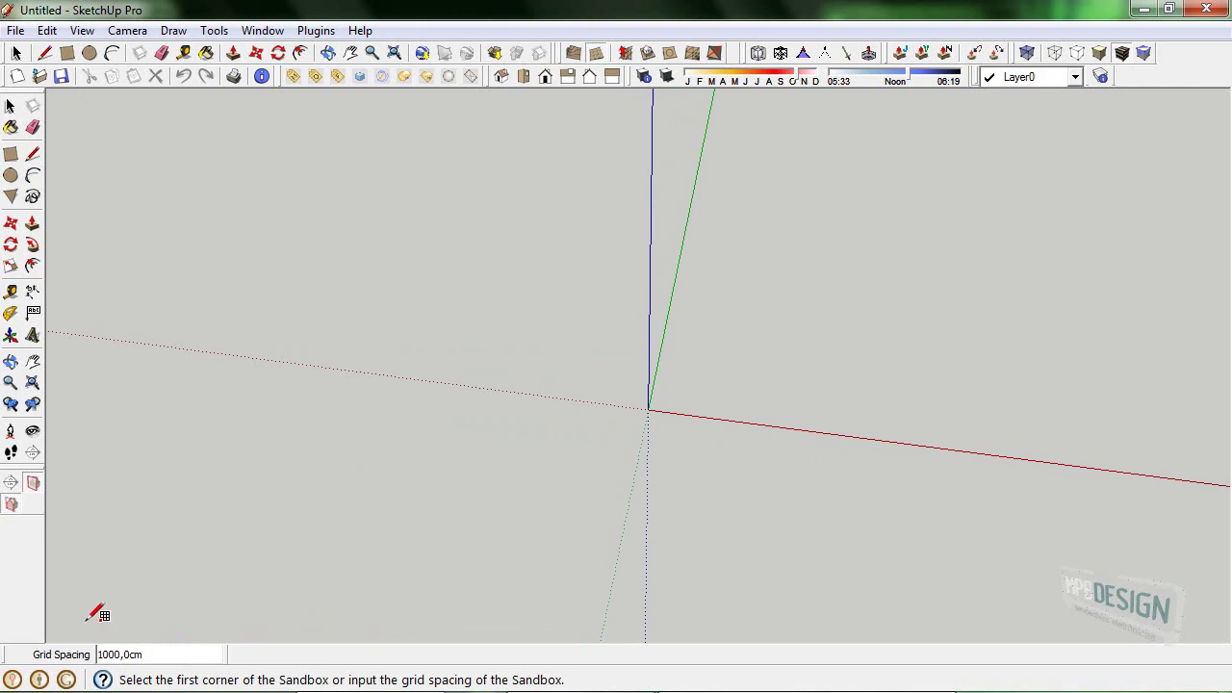
{"action": "left_click", "coordinate": [880, 559]}
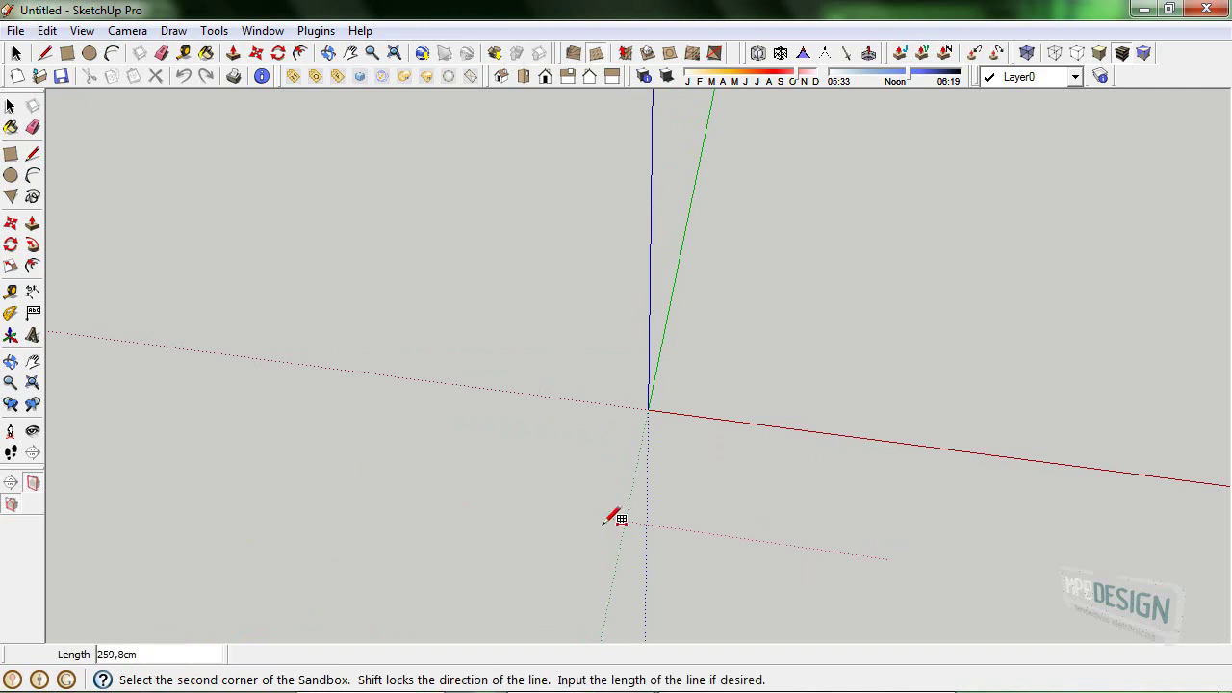
{"action": "mouse_move", "coordinate": [650, 495]}
{"action": "middle_mouse_down"}
{"action": "mouse_move", "coordinate": [649, 457]}
{"action": "mouse_move", "coordinate": [806, 454]}
{"action": "mouse_move", "coordinate": [652, 413]}
{"action": "mouse_move", "coordinate": [680, 462]}
{"action": "mouse_move", "coordinate": [679, 442]}
{"action": "mouse_move", "coordinate": [809, 460]}
{"action": "middle_mouse_up"}
{"action": "left_click", "coordinate": [827, 517]}
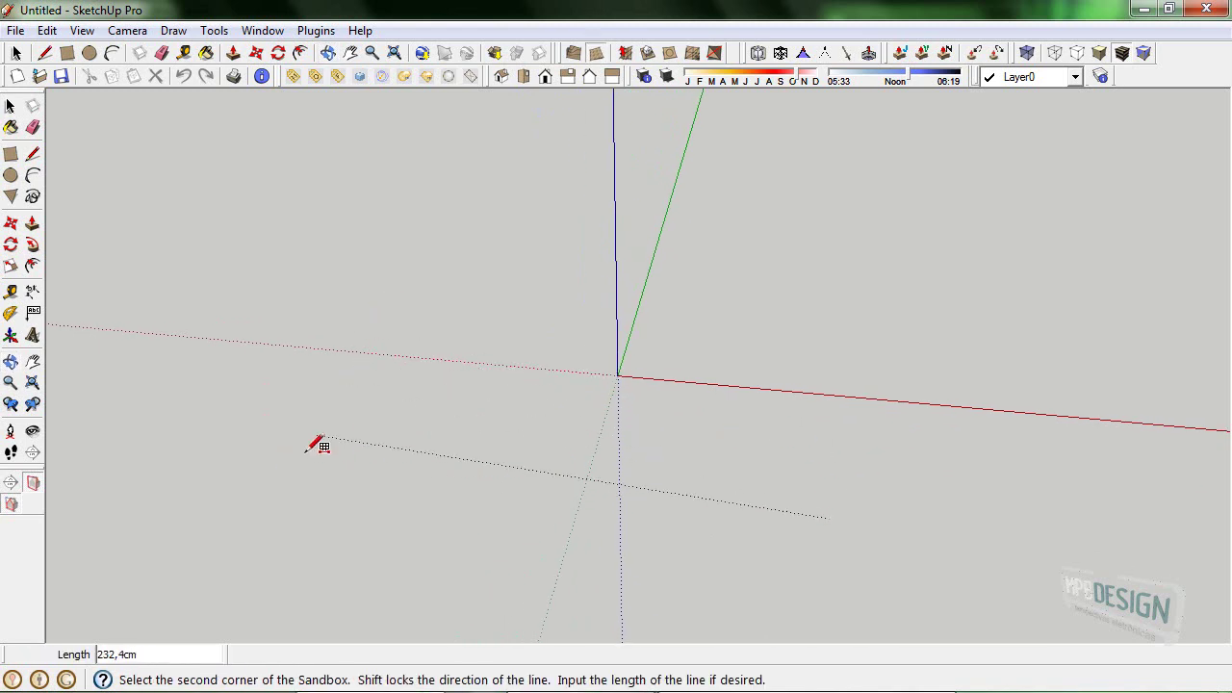
{"action": "key", "text": "Escape"}
{"action": "left_click", "coordinate": [787, 486]}
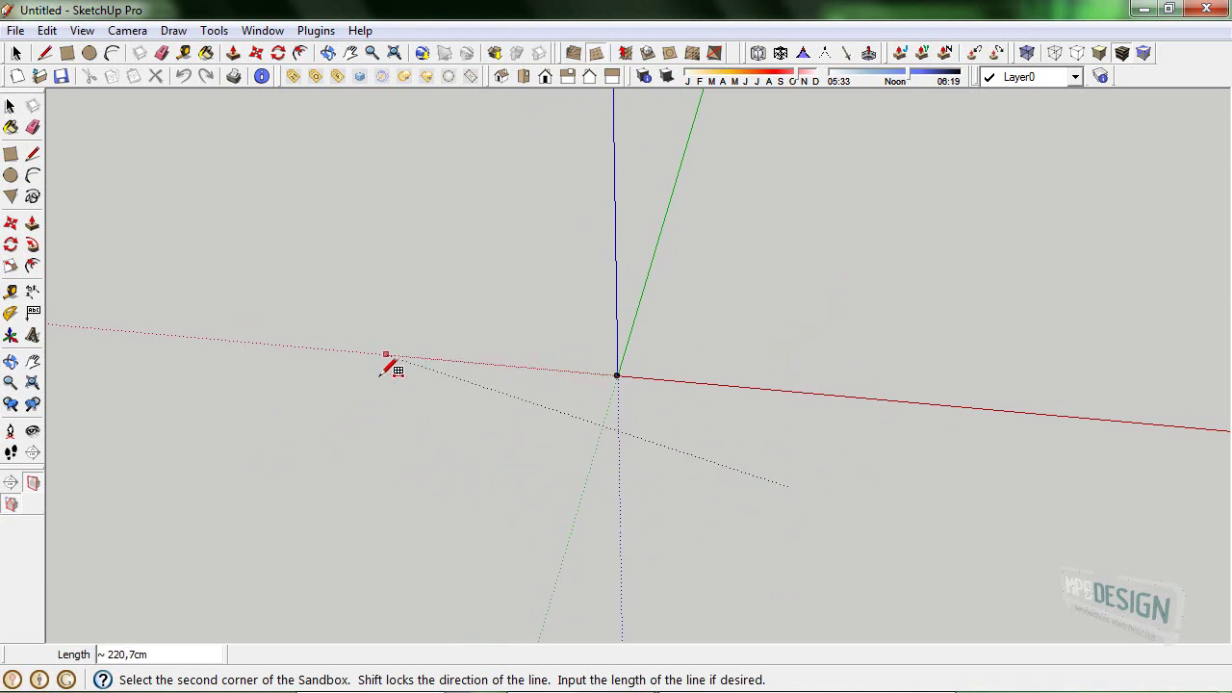
{"action": "middle_click_drag", "start_coordinate": [336, 454], "coordinate": [388, 597]}
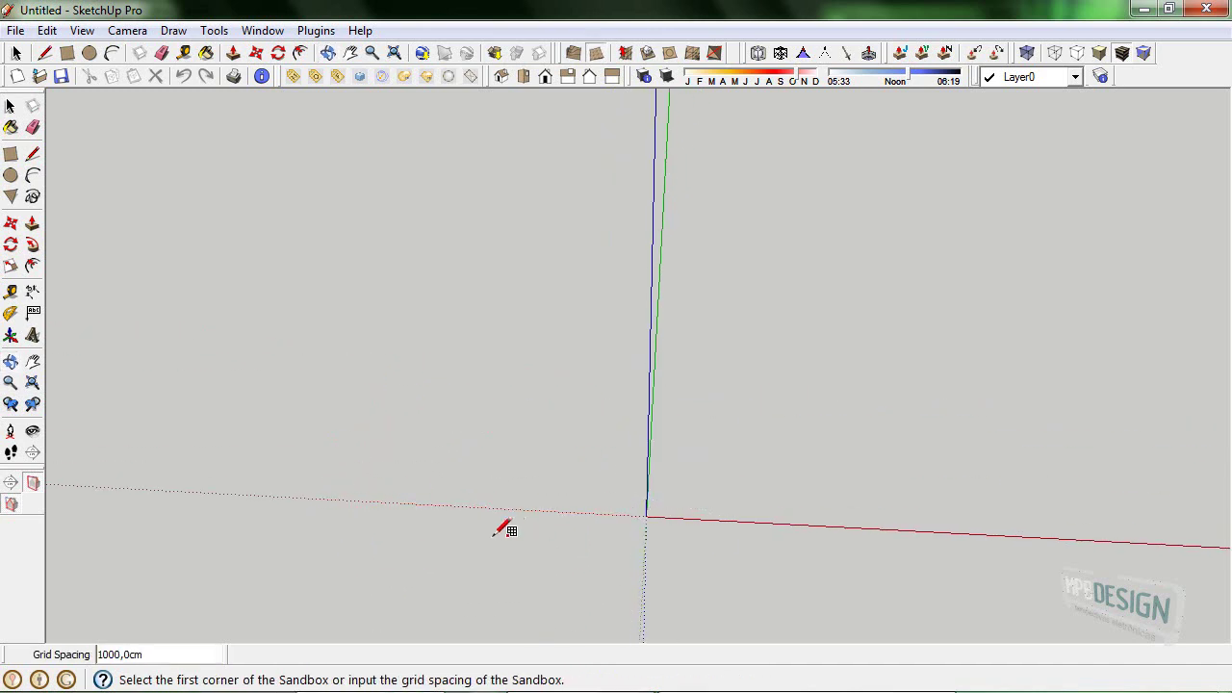
{"action": "mouse_move", "coordinate": [741, 512]}
{"action": "middle_mouse_down"}
{"action": "mouse_move", "coordinate": [418, 508]}
{"action": "mouse_move", "coordinate": [696, 511]}
{"action": "mouse_move", "coordinate": [677, 469]}
{"action": "mouse_move", "coordinate": [734, 661]}
{"action": "mouse_move", "coordinate": [668, 578]}
{"action": "middle_mouse_up"}
Start a From Scratch sandbox and set its grid spacing to 200 cm.
{"action": "left_click", "coordinate": [638, 407]}
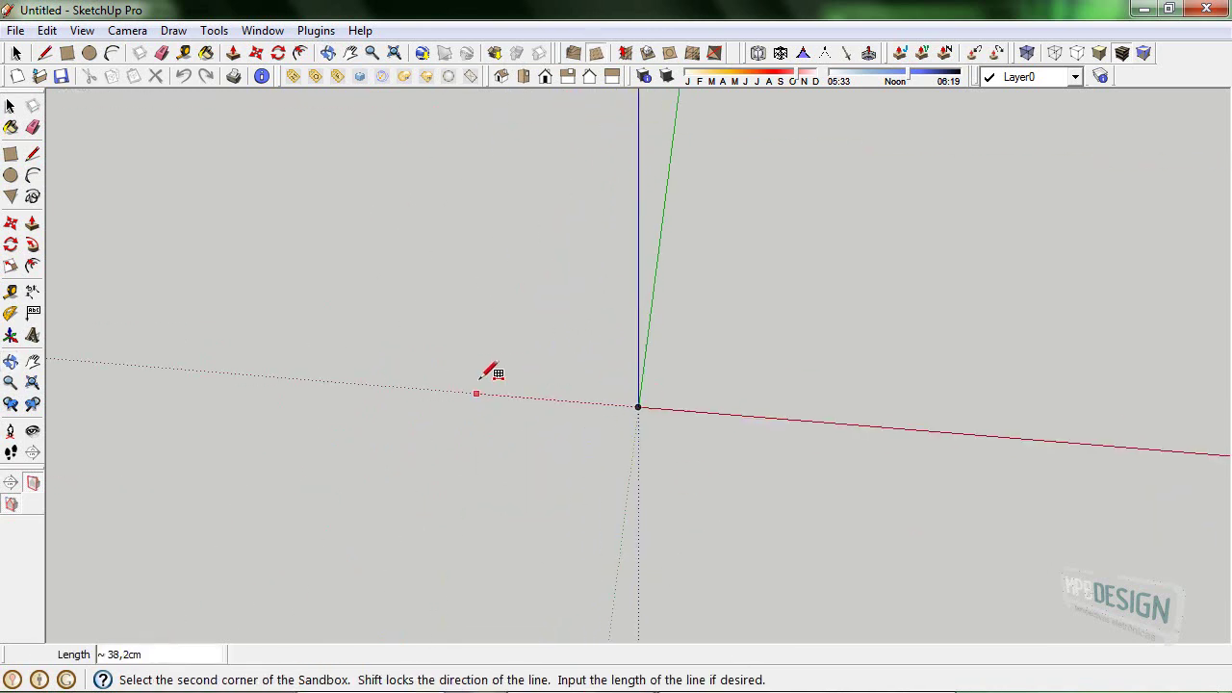
{"action": "key", "text": "Escape"}
{"action": "middle_click_drag", "start_coordinate": [490, 361], "coordinate": [503, 352]}
{"action": "type", "text": "500"}
{"action": "key", "text": "Return"}
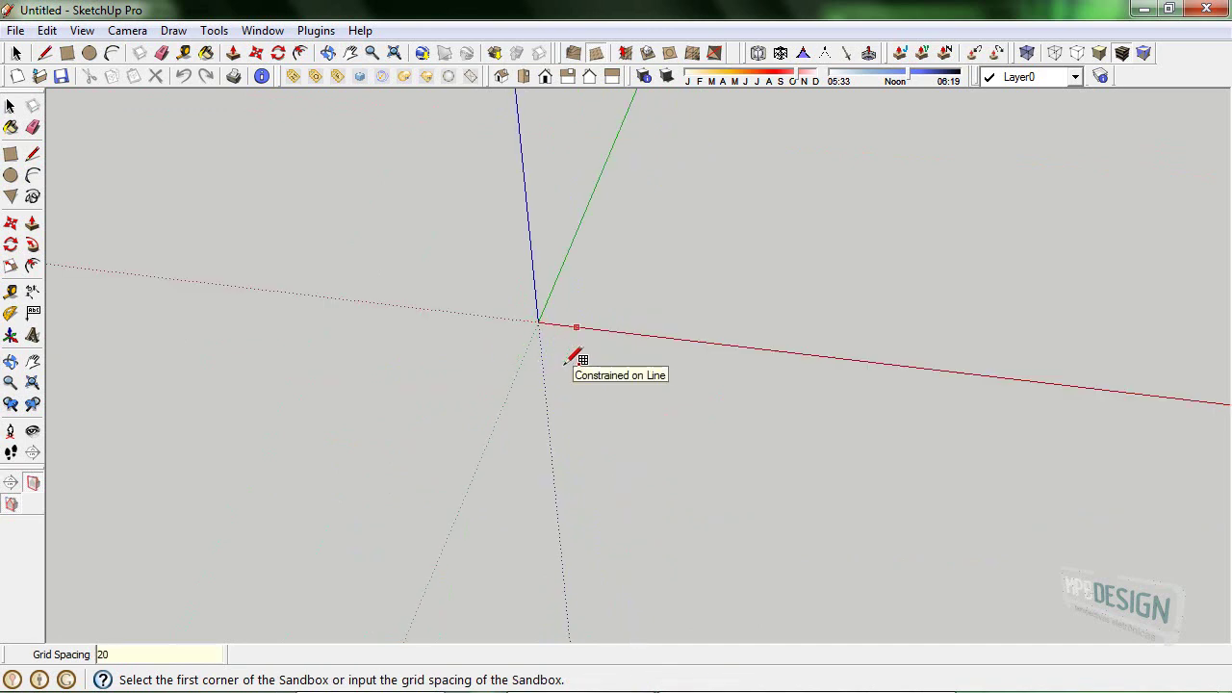
{"action": "key", "text": "Return"}
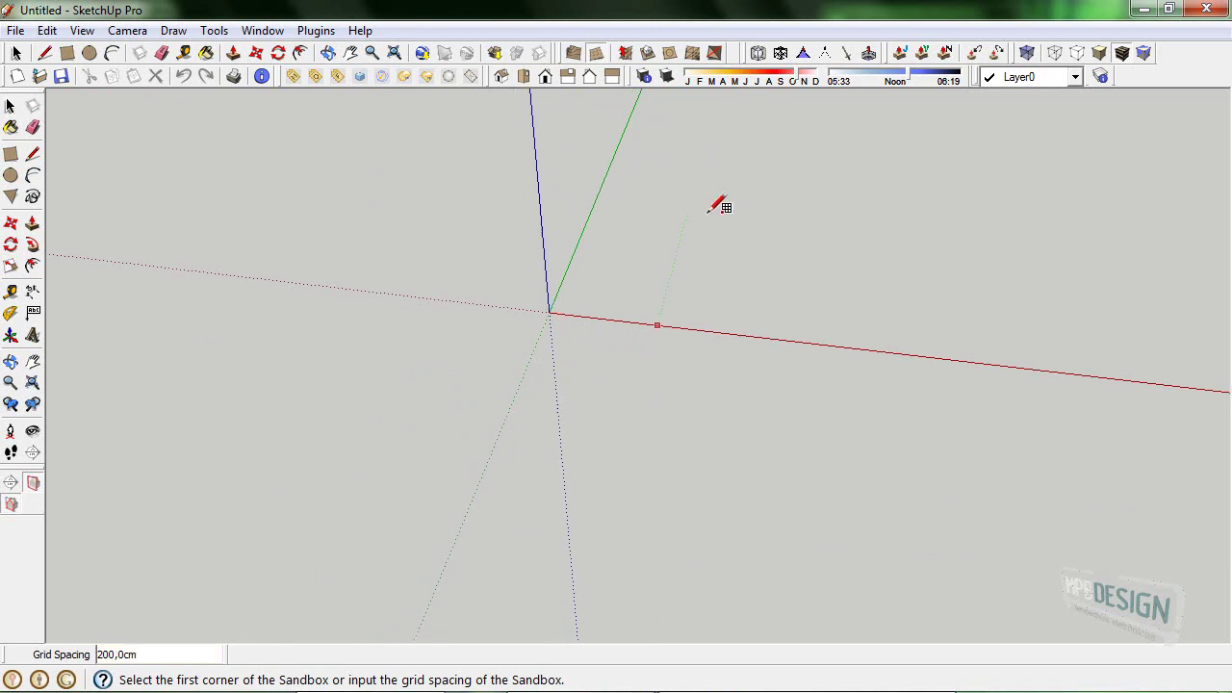
Try placing the grid's corners along the red axis, cancelling the unwanted previews.
{"action": "left_click", "coordinate": [816, 332]}
{"action": "mouse_move", "coordinate": [420, 289]}
{"action": "middle_mouse_down"}
{"action": "mouse_move", "coordinate": [267, 269]}
{"action": "mouse_move", "coordinate": [322, 352]}
{"action": "mouse_move", "coordinate": [199, 357]}
{"action": "mouse_move", "coordinate": [162, 376]}
{"action": "mouse_move", "coordinate": [377, 407]}
{"action": "mouse_move", "coordinate": [160, 383]}
{"action": "mouse_move", "coordinate": [292, 404]}
{"action": "mouse_move", "coordinate": [280, 393]}
{"action": "mouse_move", "coordinate": [639, 399]}
{"action": "mouse_move", "coordinate": [472, 398]}
{"action": "mouse_move", "coordinate": [331, 357]}
{"action": "mouse_move", "coordinate": [323, 383]}
{"action": "mouse_move", "coordinate": [440, 385]}
{"action": "mouse_move", "coordinate": [472, 407]}
{"action": "mouse_move", "coordinate": [809, 423]}
{"action": "mouse_move", "coordinate": [449, 350]}
{"action": "mouse_move", "coordinate": [357, 349]}
{"action": "middle_mouse_up"}
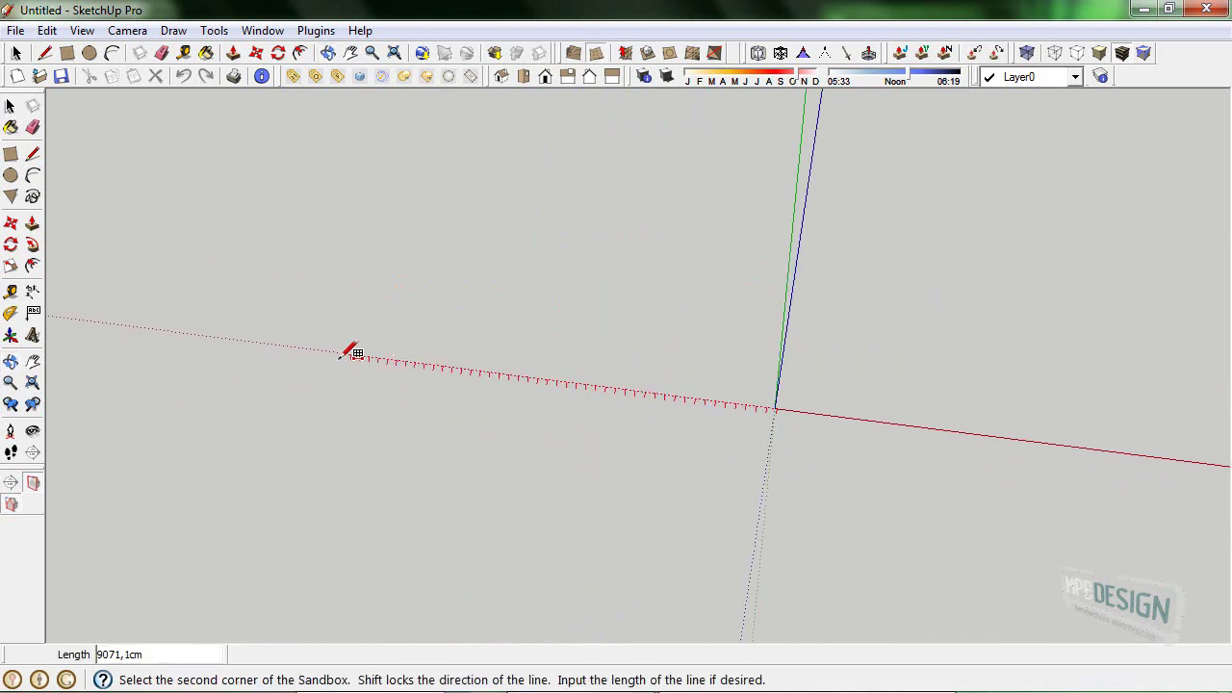
{"action": "key", "text": "Escape"}
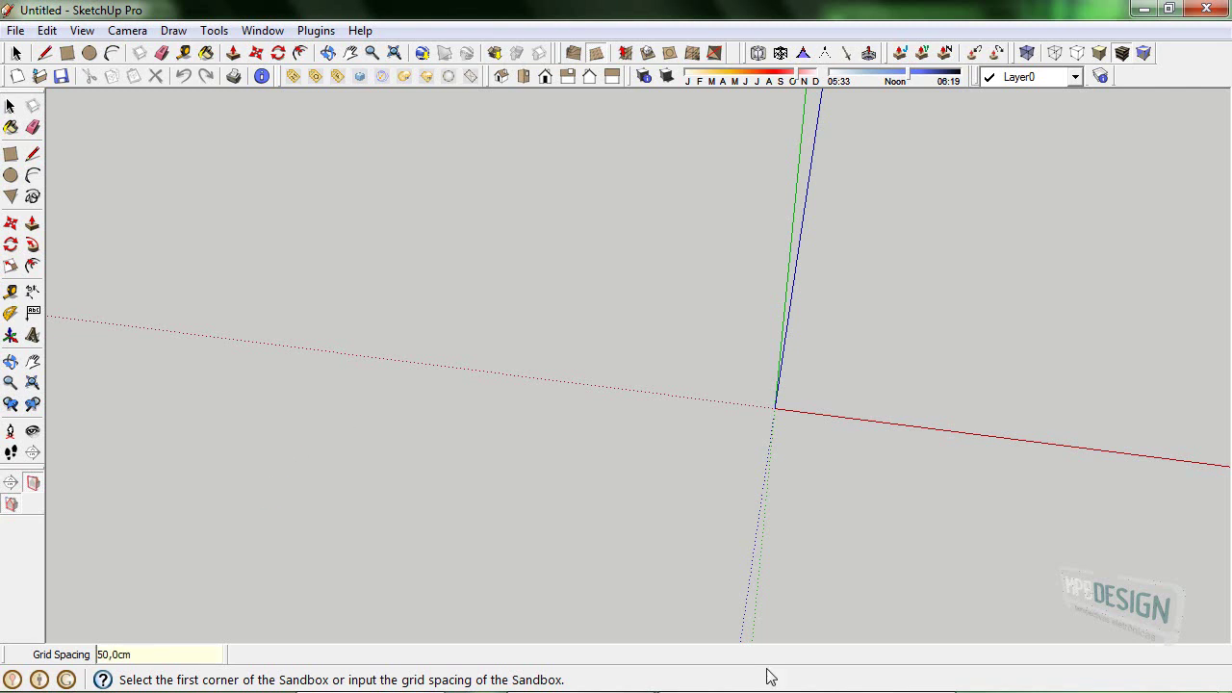
{"action": "left_click", "coordinate": [989, 487]}
{"action": "left_click", "coordinate": [289, 390]}
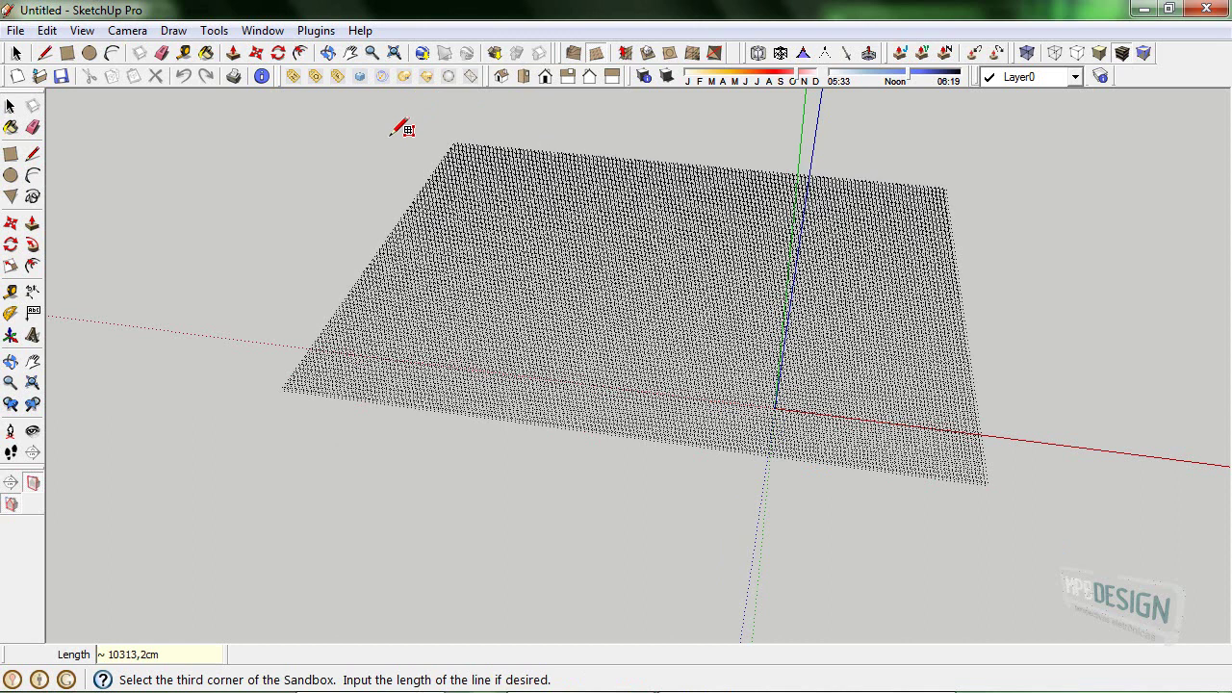
{"action": "key", "text": "Escape"}
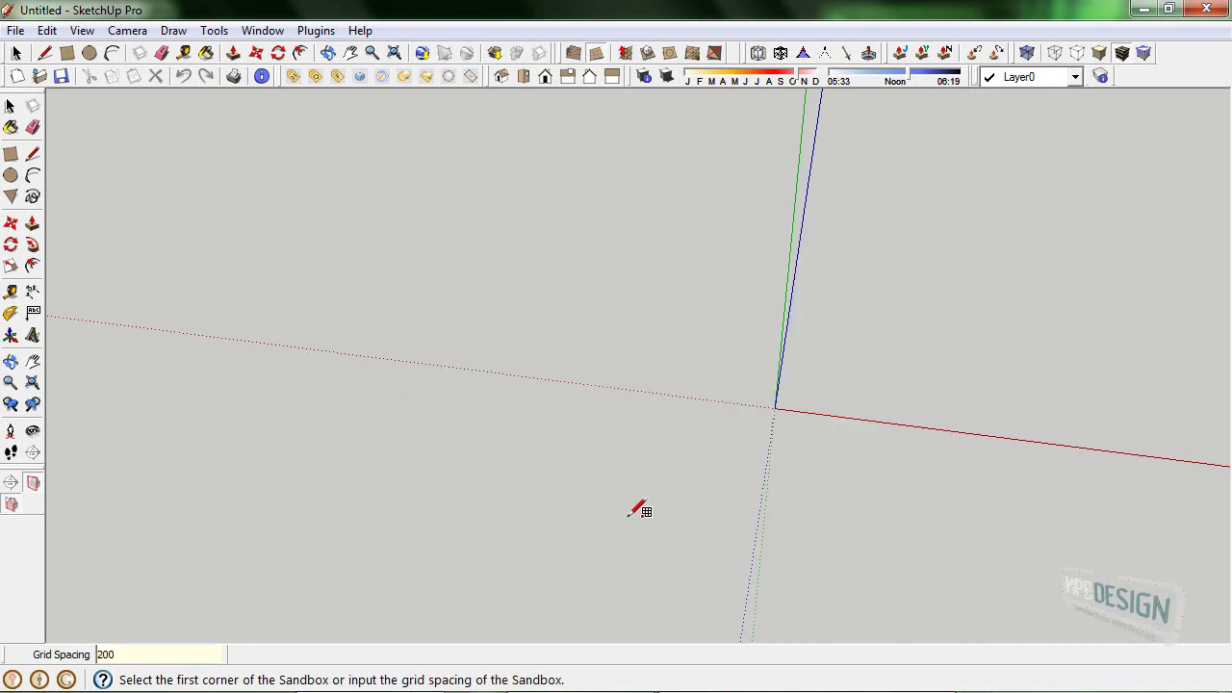
Draw the grid with two corners along the red axis and a third corner.
{"action": "left_click", "coordinate": [894, 463]}
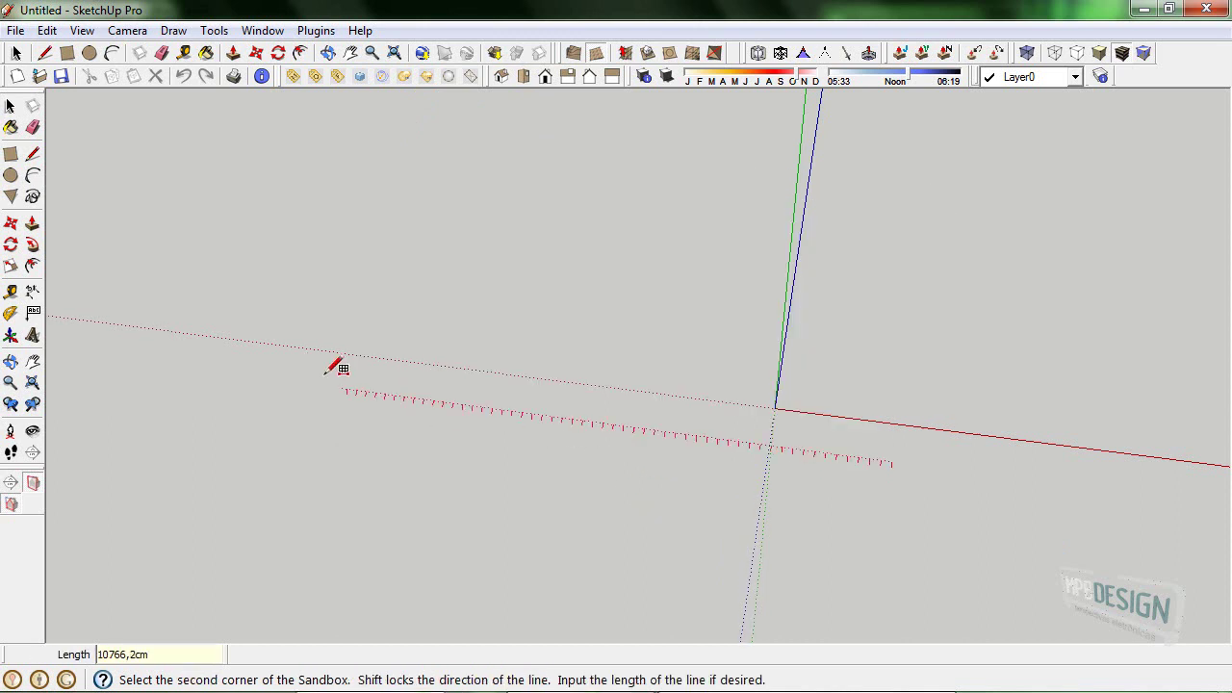
{"action": "mouse_move", "coordinate": [99, 350]}
{"action": "middle_mouse_down"}
{"action": "mouse_move", "coordinate": [349, 399]}
{"action": "mouse_move", "coordinate": [310, 385]}
{"action": "middle_mouse_up"}
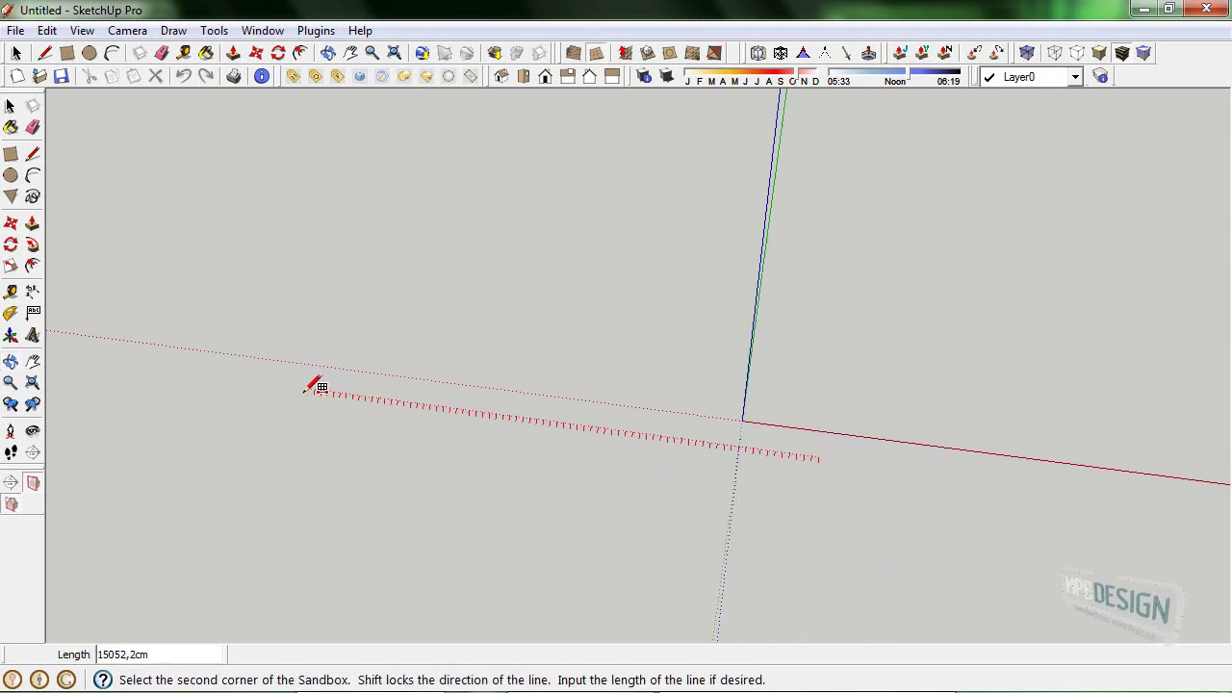
{"action": "left_click", "coordinate": [222, 379]}
{"action": "left_click", "coordinate": [413, 131]}
{"action": "mouse_move", "coordinate": [413, 132]}
{"action": "middle_mouse_down"}
{"action": "mouse_move", "coordinate": [253, 206]}
{"action": "mouse_move", "coordinate": [453, 175]}
{"action": "mouse_move", "coordinate": [476, 283]}
{"action": "mouse_move", "coordinate": [763, 250]}
{"action": "mouse_move", "coordinate": [709, 343]}
{"action": "middle_mouse_up"}
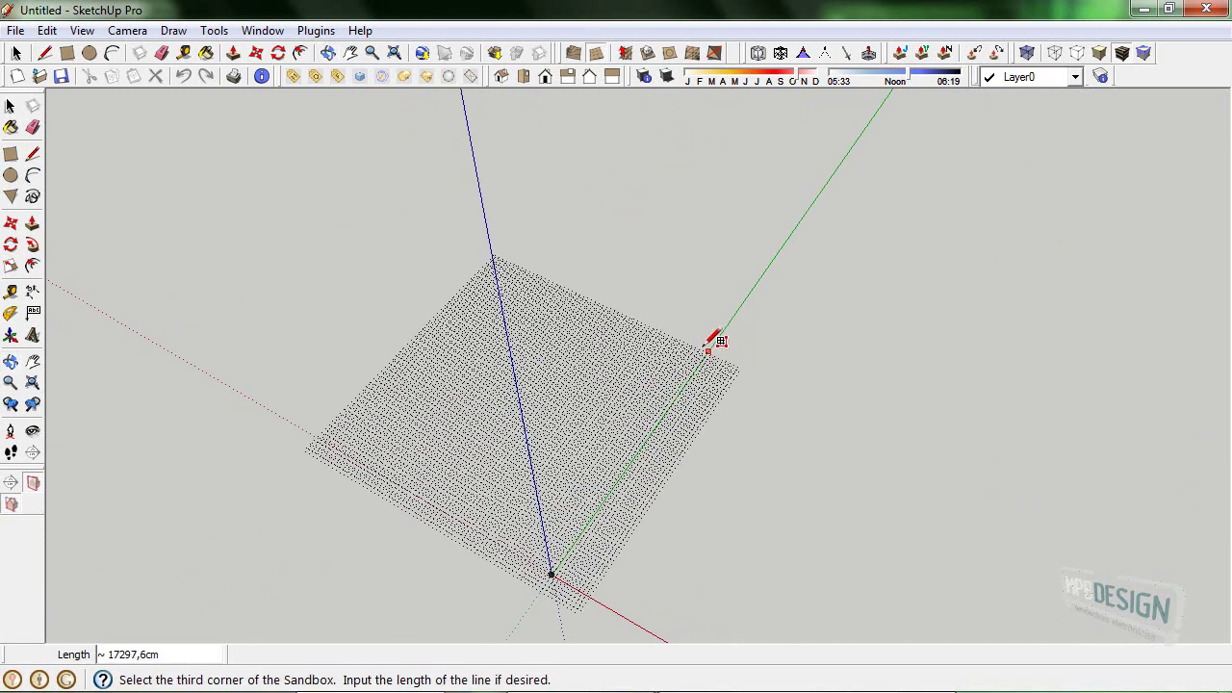
{"action": "left_click", "coordinate": [568, 471]}
{"action": "scroll", "coordinate": [564, 468], "scroll_direction": "up", "scroll_amount": 2}
Select the sandbox grid, open its group for editing, and activate the Smoove tool.
{"action": "key", "text": "space"}
{"action": "mouse_move", "coordinate": [517, 490]}
{"action": "middle_mouse_down"}
{"action": "mouse_move", "coordinate": [708, 433]}
{"action": "mouse_move", "coordinate": [702, 352]}
{"action": "mouse_move", "coordinate": [734, 344]}
{"action": "mouse_move", "coordinate": [693, 366]}
{"action": "mouse_move", "coordinate": [664, 356]}
{"action": "middle_mouse_up"}
{"action": "key", "text": "space"}
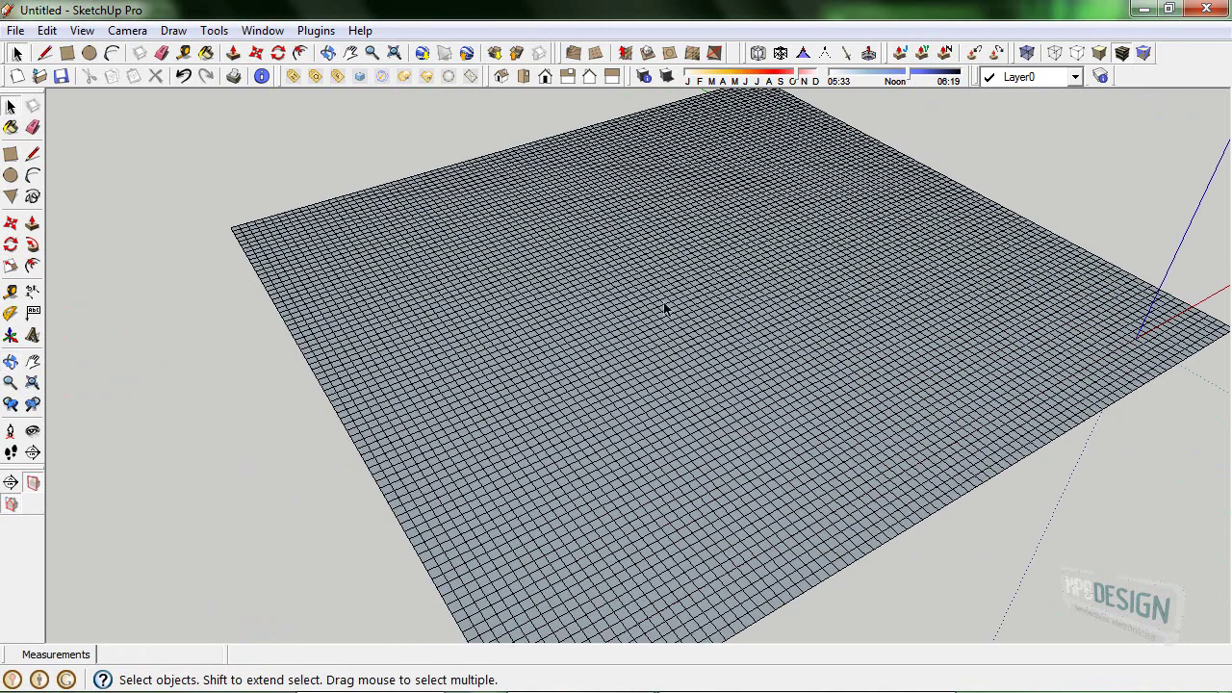
{"action": "mouse_move", "coordinate": [819, 295]}
{"action": "middle_mouse_down"}
{"action": "mouse_move", "coordinate": [798, 341]}
{"action": "mouse_move", "coordinate": [707, 344]}
{"action": "mouse_move", "coordinate": [693, 293]}
{"action": "mouse_move", "coordinate": [635, 231]}
{"action": "mouse_move", "coordinate": [886, 336]}
{"action": "mouse_move", "coordinate": [665, 267]}
{"action": "mouse_move", "coordinate": [793, 258]}
{"action": "mouse_move", "coordinate": [694, 271]}
{"action": "middle_mouse_up"}
{"action": "left_click", "coordinate": [636, 231]}
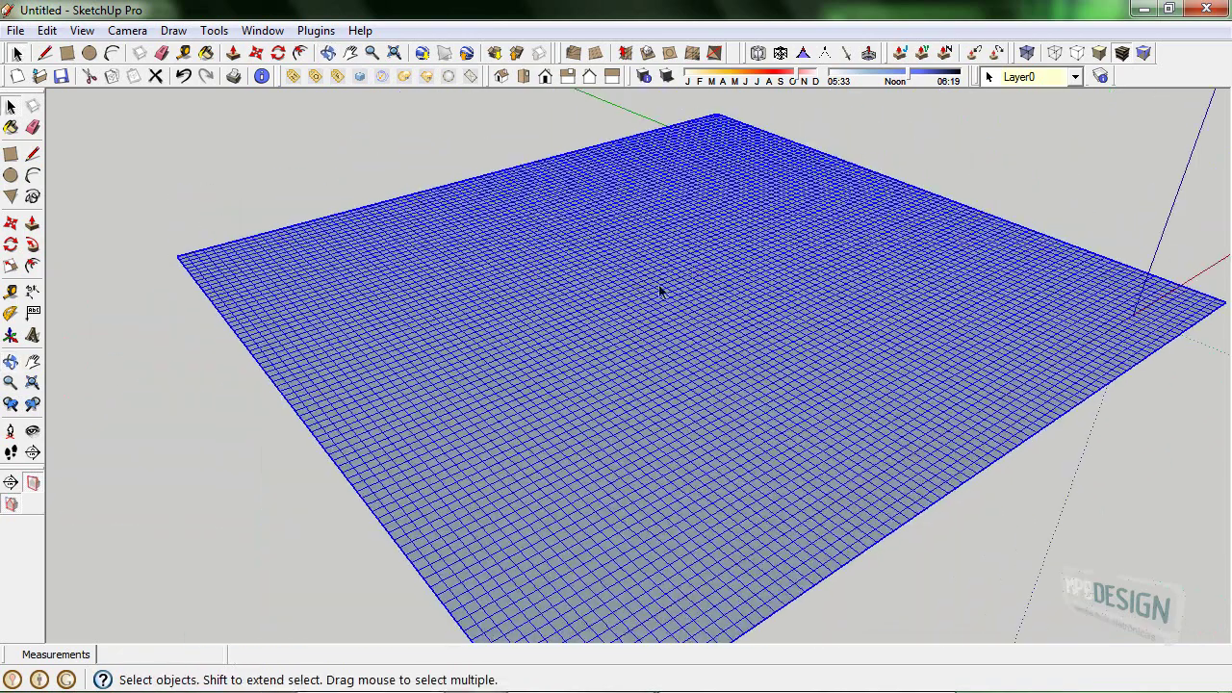
{"action": "double_click", "coordinate": [831, 240]}
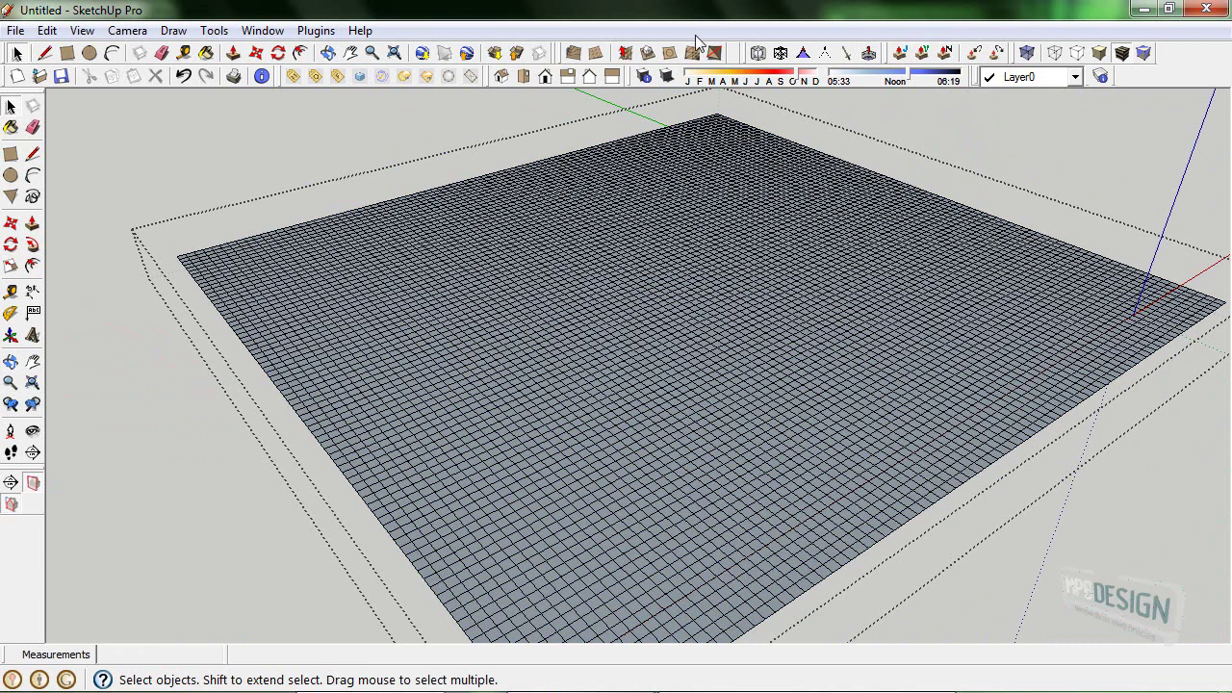
{"action": "left_click", "coordinate": [635, 62]}
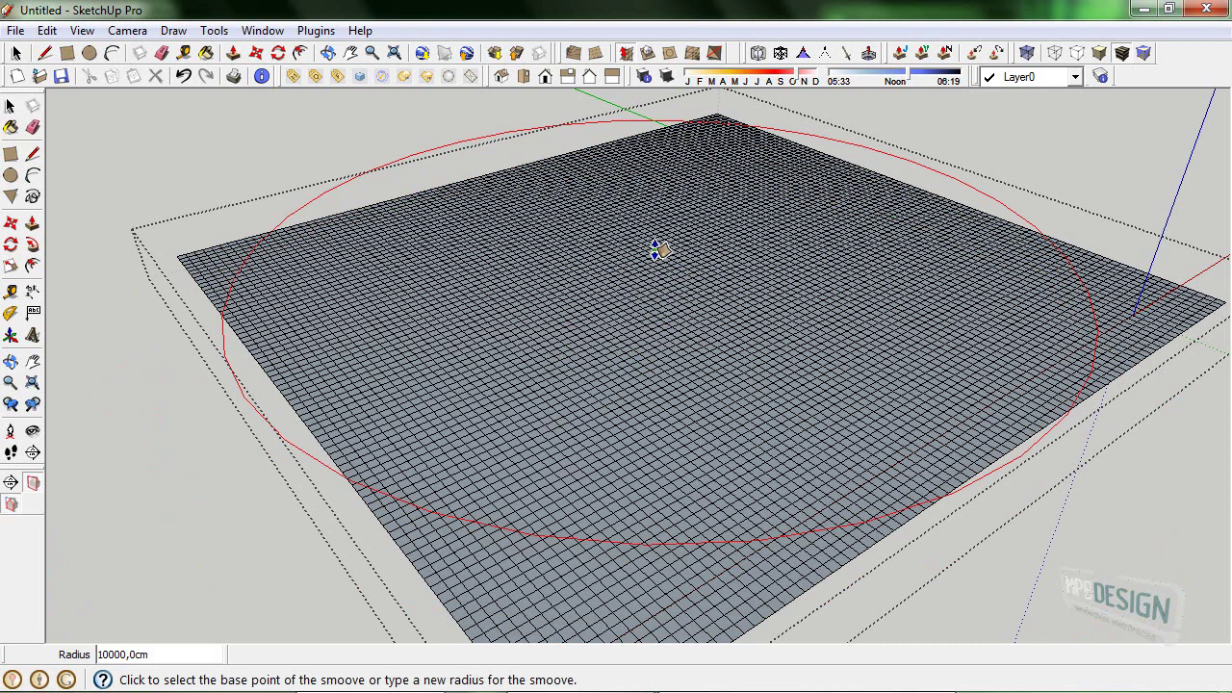
Set the Smoove radius to 4000 cm, raise two test bumps, then undo both.
{"action": "key", "text": "Return"}
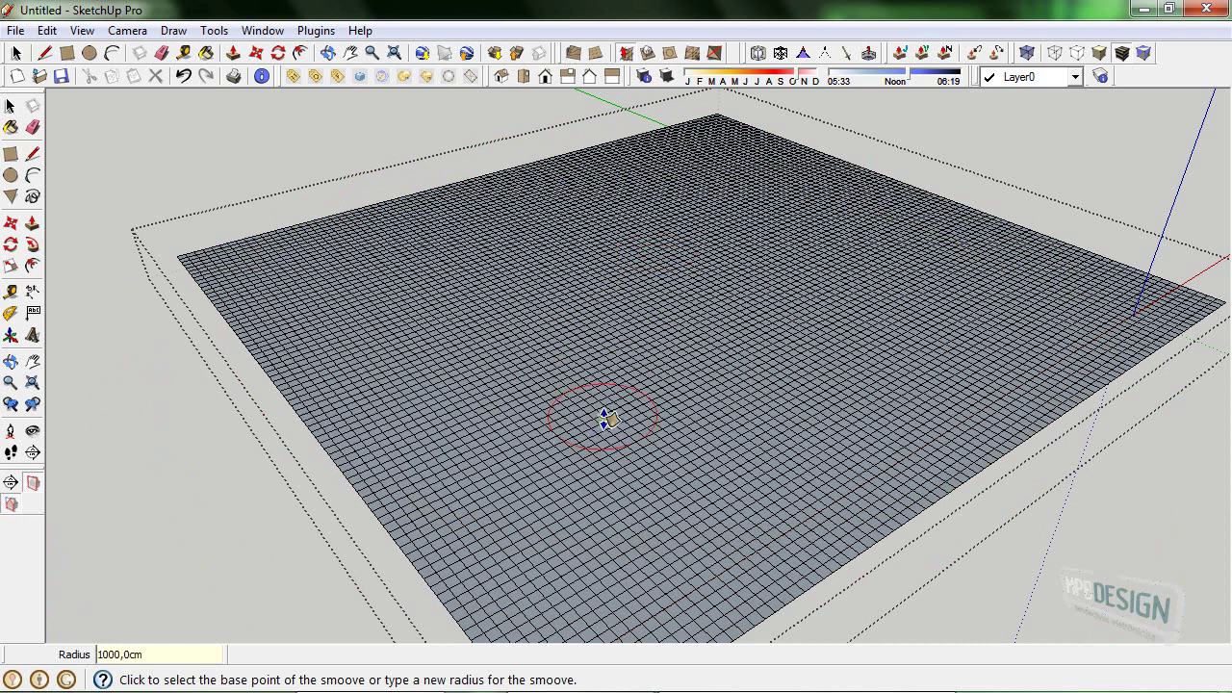
{"action": "type", "text": "4000"}
{"action": "key", "text": "Return"}
{"action": "key", "text": "Return"}
{"action": "mouse_move", "coordinate": [858, 391]}
{"action": "middle_mouse_down"}
{"action": "mouse_move", "coordinate": [669, 367]}
{"action": "mouse_move", "coordinate": [607, 379]}
{"action": "mouse_move", "coordinate": [578, 341]}
{"action": "middle_mouse_up"}
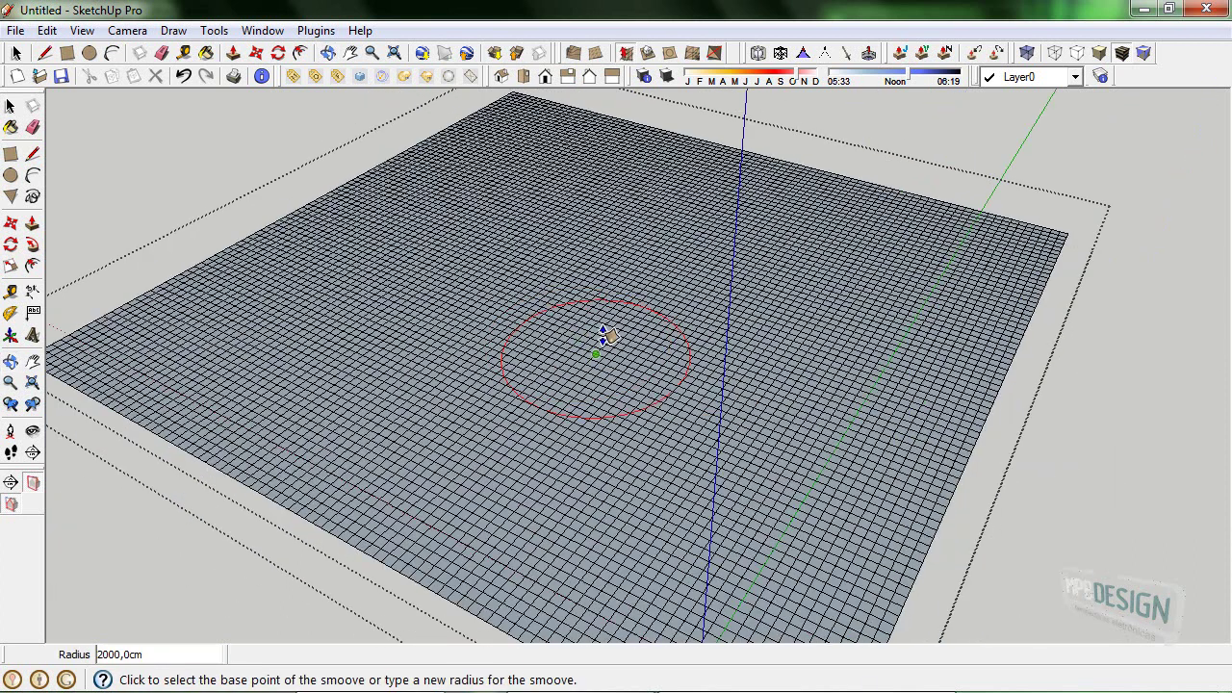
{"action": "left_click", "coordinate": [585, 333]}
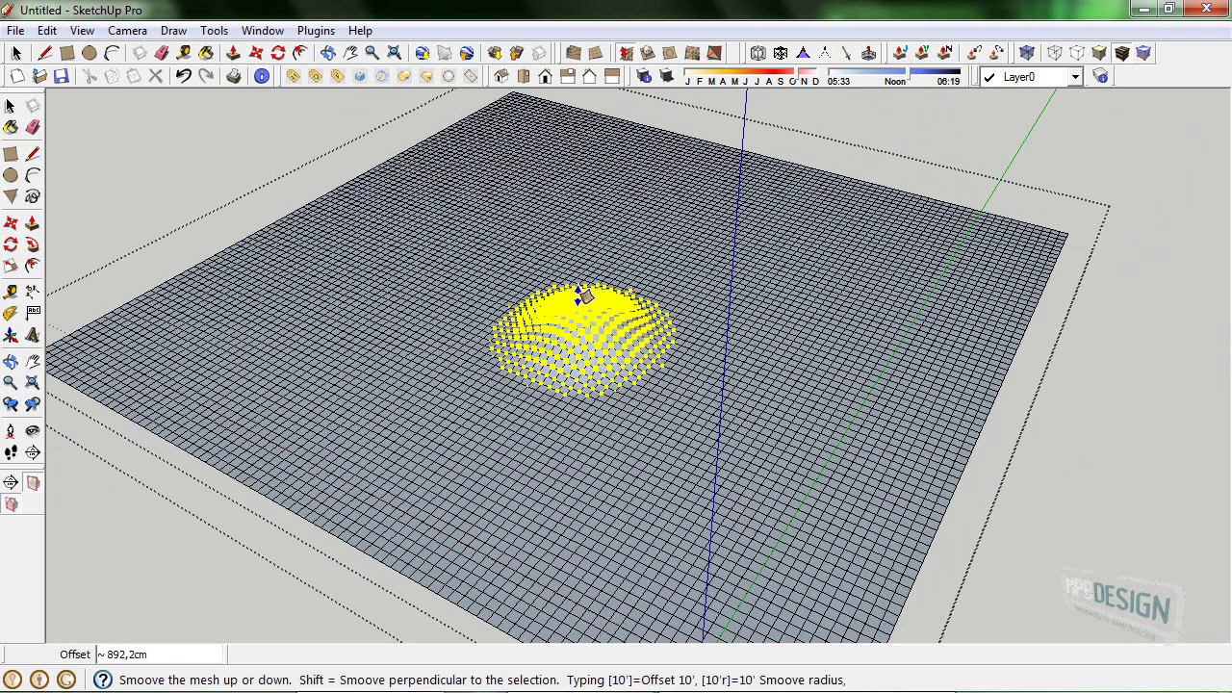
{"action": "left_click", "coordinate": [606, 307]}
{"action": "middle_click_drag", "start_coordinate": [643, 284], "coordinate": [771, 277]}
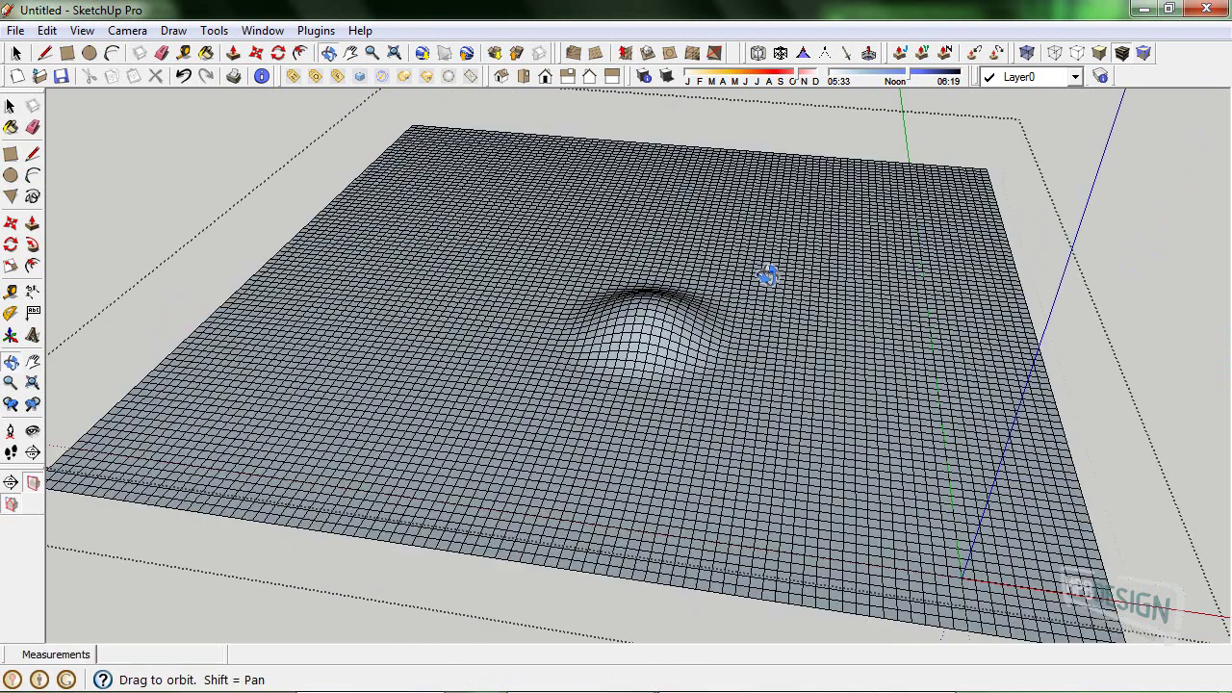
{"action": "left_click", "coordinate": [770, 285]}
{"action": "left_click", "coordinate": [773, 297]}
{"action": "mouse_move", "coordinate": [760, 304]}
{"action": "middle_mouse_down"}
{"action": "mouse_move", "coordinate": [514, 314]}
{"action": "mouse_move", "coordinate": [707, 317]}
{"action": "middle_mouse_up"}
{"action": "key", "text": "ctrl+z"}
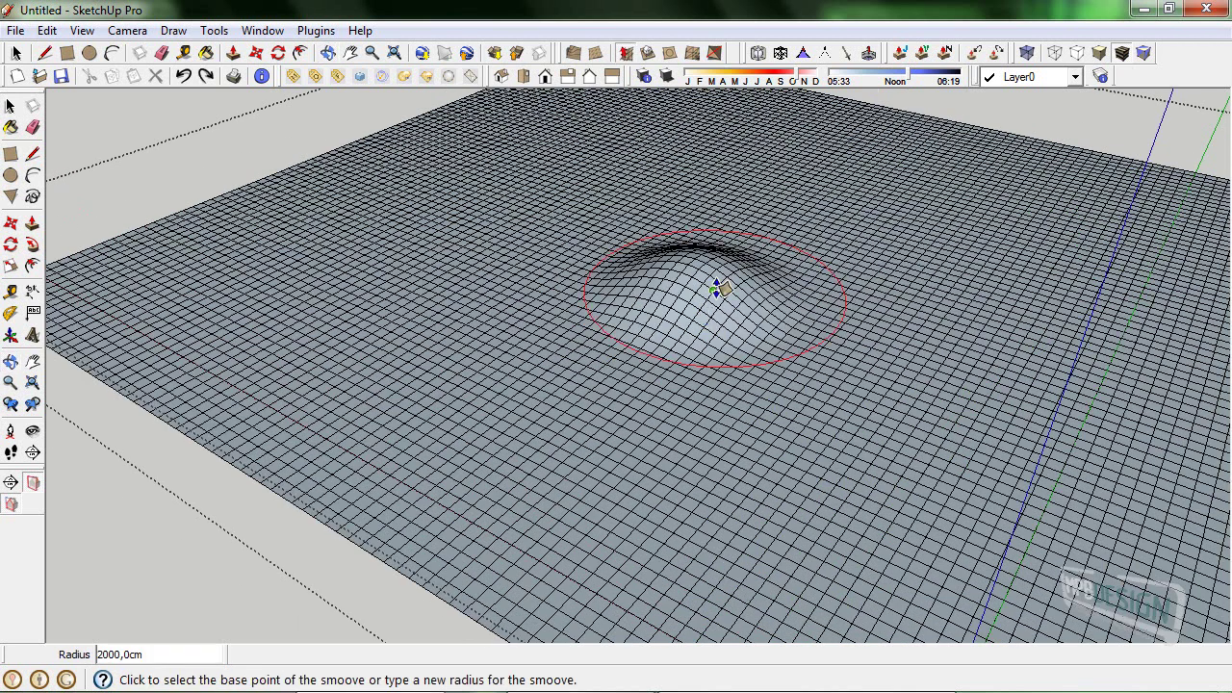
{"action": "key", "text": "ctrl+z"}
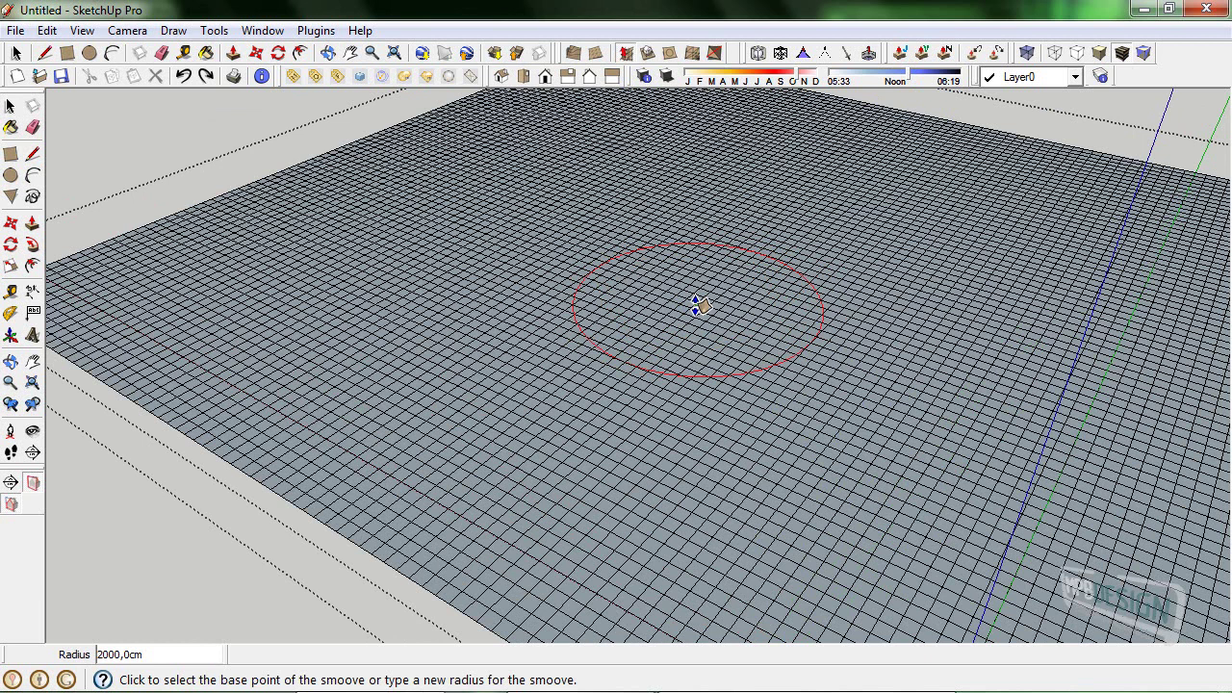
{"action": "type", "text": "4000"}
Raise a broad hill on the right and sink a hollow on the left.
{"action": "key", "text": "Return"}
{"action": "middle_click_drag", "start_coordinate": [899, 308], "coordinate": [696, 339]}
{"action": "left_click", "coordinate": [918, 260]}
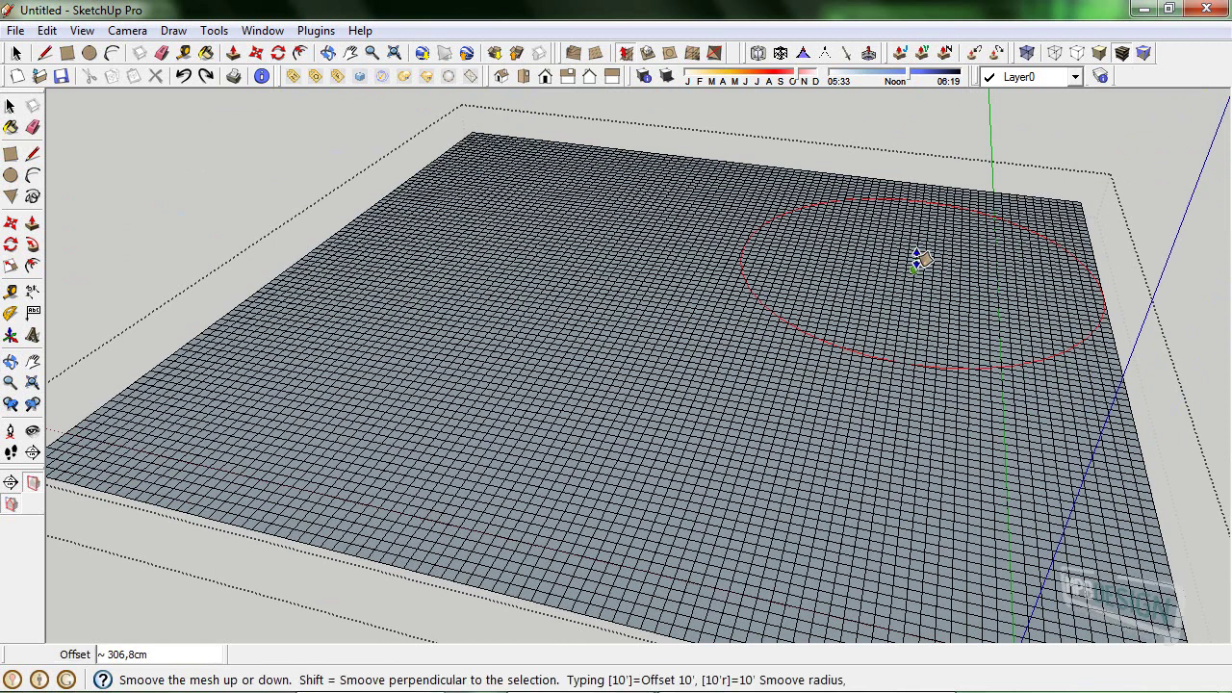
{"action": "left_click", "coordinate": [922, 242]}
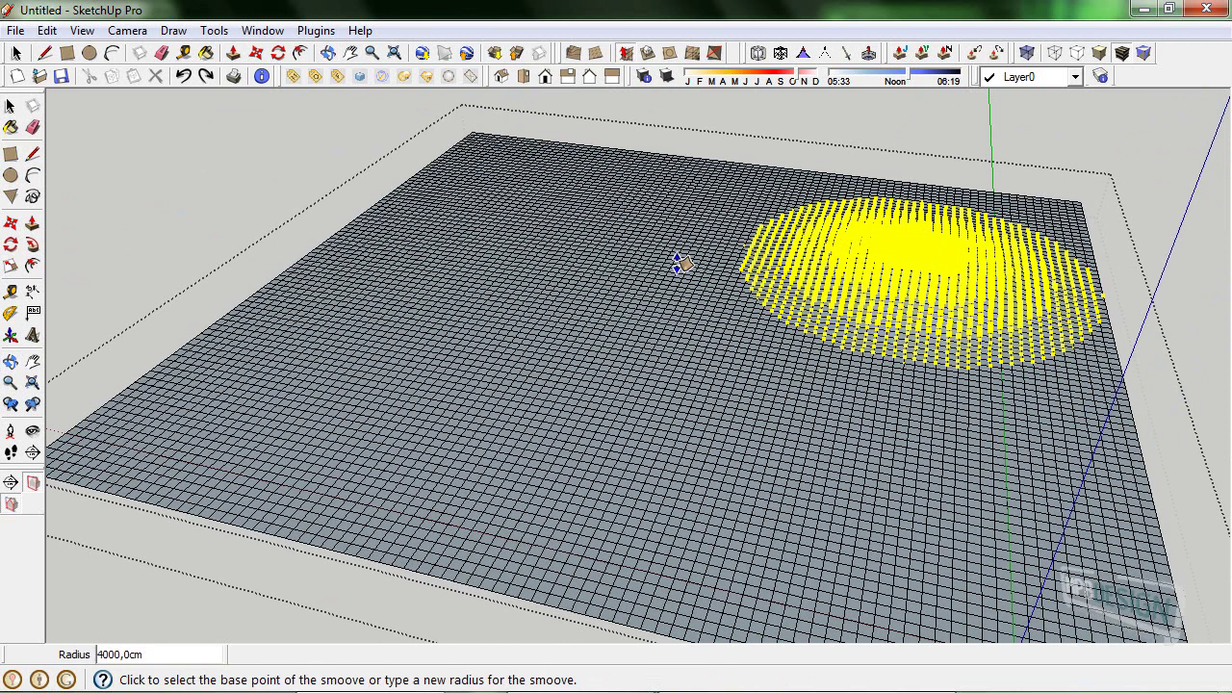
{"action": "left_click", "coordinate": [692, 252]}
{"action": "left_click", "coordinate": [691, 258]}
{"action": "middle_click_drag", "start_coordinate": [682, 291], "coordinate": [542, 282]}
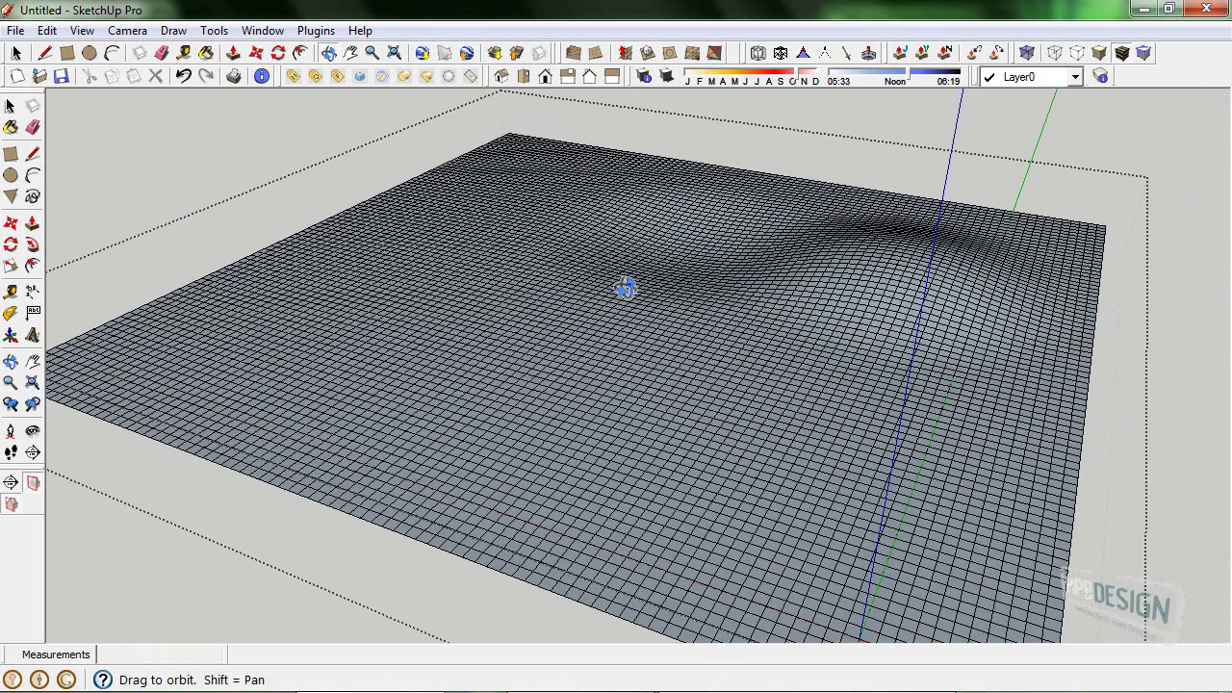
{"action": "left_click", "coordinate": [515, 324]}
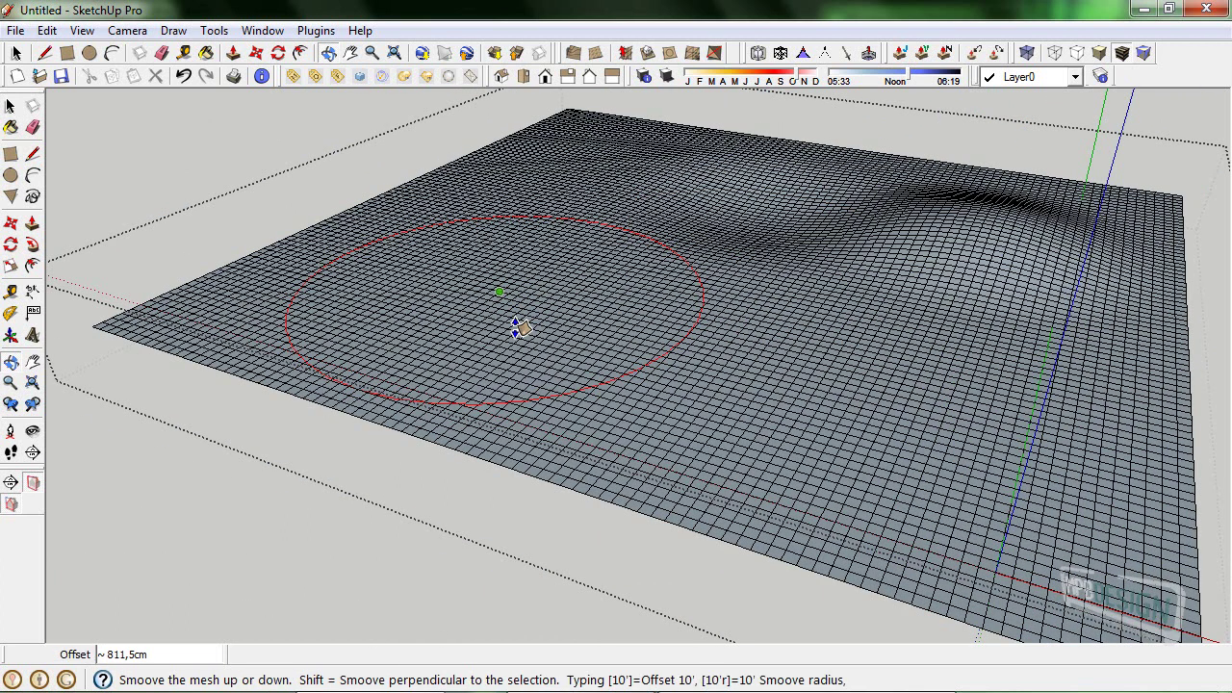
{"action": "left_click", "coordinate": [520, 328]}
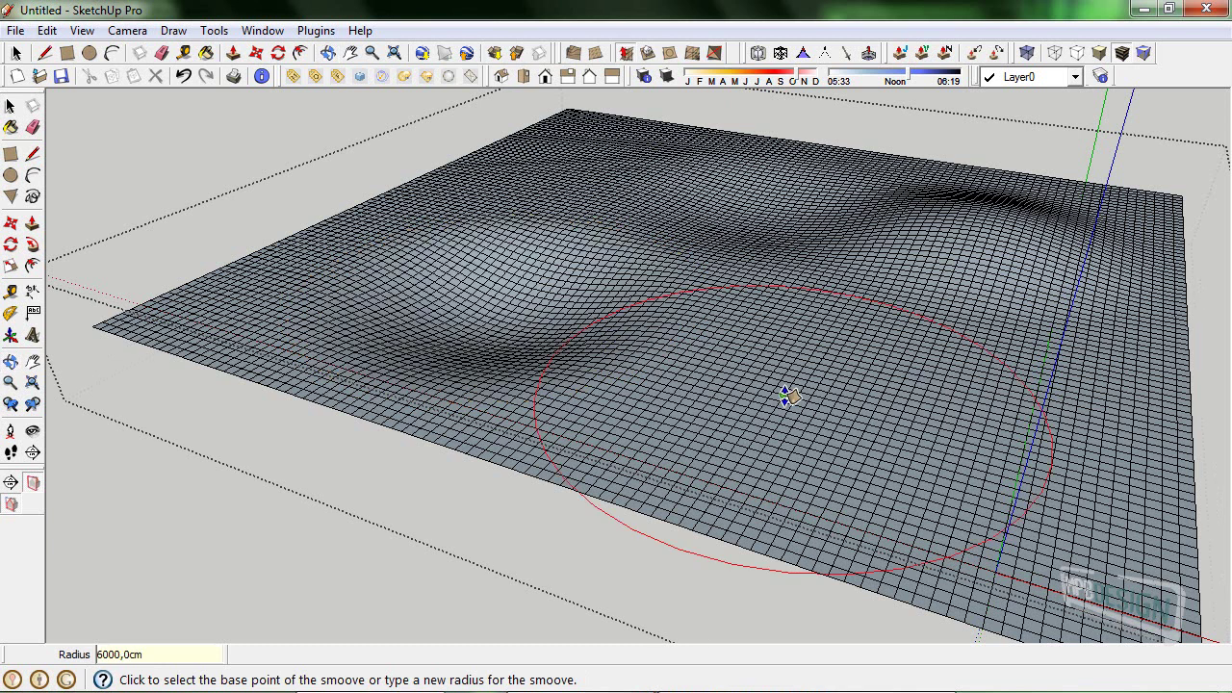
Lift a large rise at the front and another at the back left of the terrain.
{"action": "left_click", "coordinate": [881, 350]}
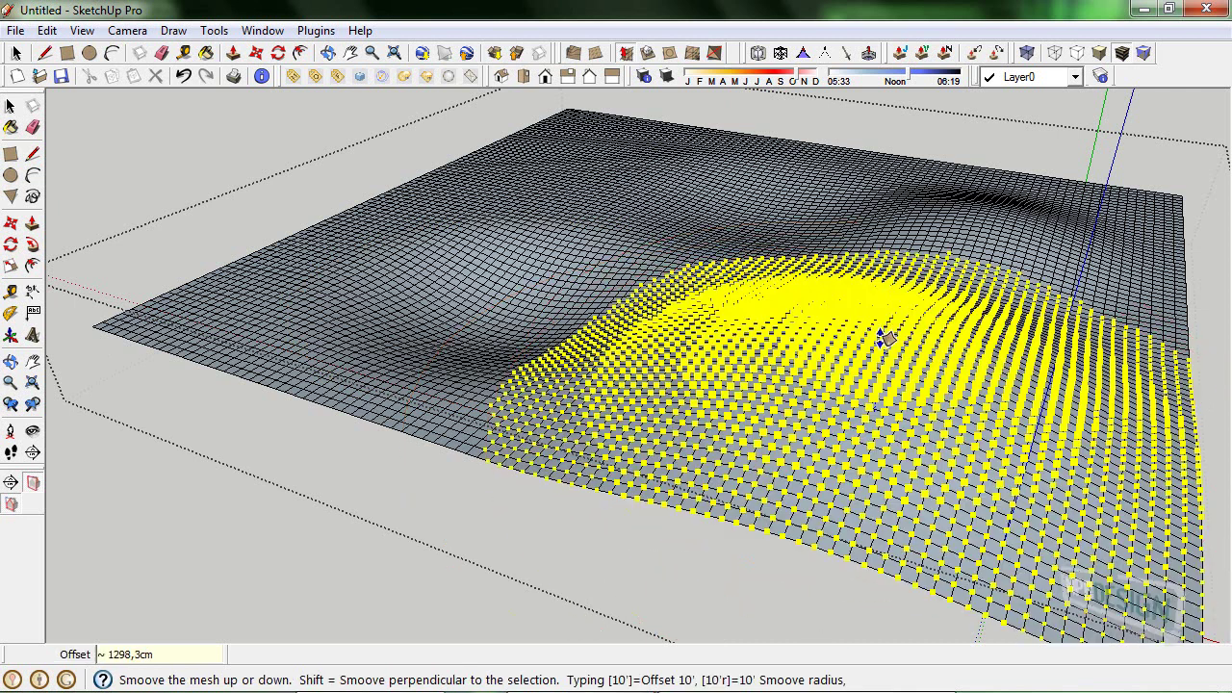
{"action": "left_click", "coordinate": [881, 337]}
{"action": "mouse_move", "coordinate": [737, 308]}
{"action": "middle_mouse_down"}
{"action": "mouse_move", "coordinate": [573, 304]}
{"action": "mouse_move", "coordinate": [557, 247]}
{"action": "middle_mouse_up"}
{"action": "left_click", "coordinate": [560, 216]}
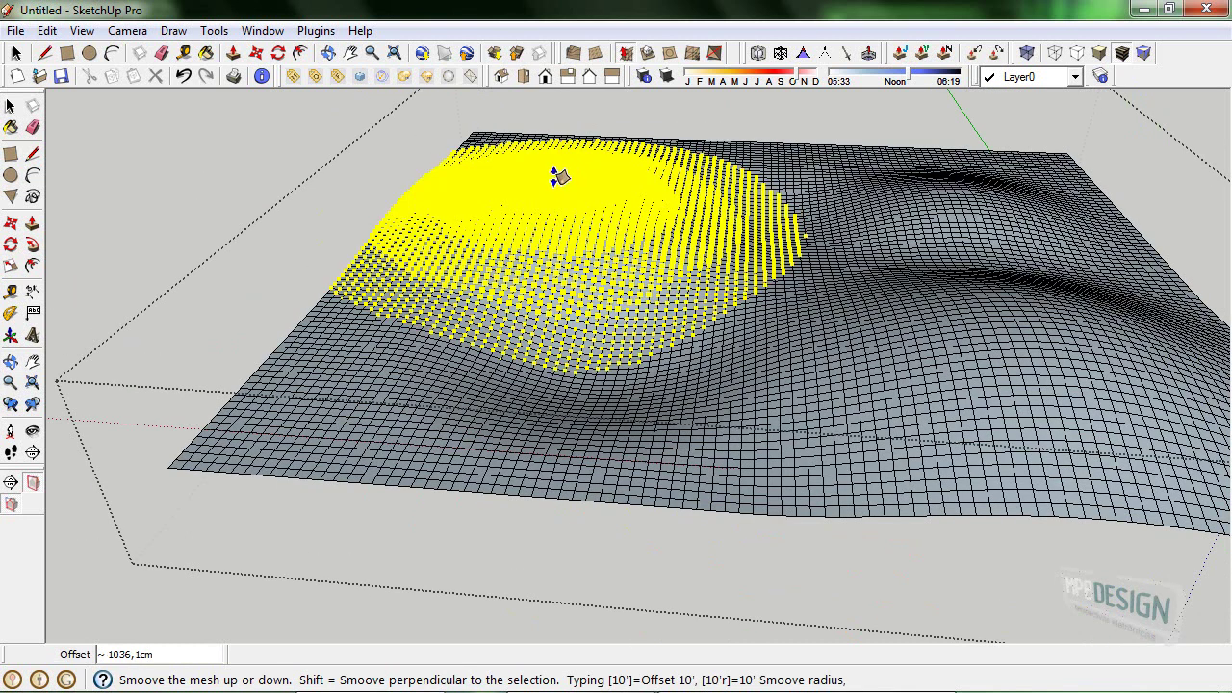
{"action": "left_click", "coordinate": [553, 194]}
{"action": "middle_click_drag", "start_coordinate": [711, 294], "coordinate": [631, 291]}
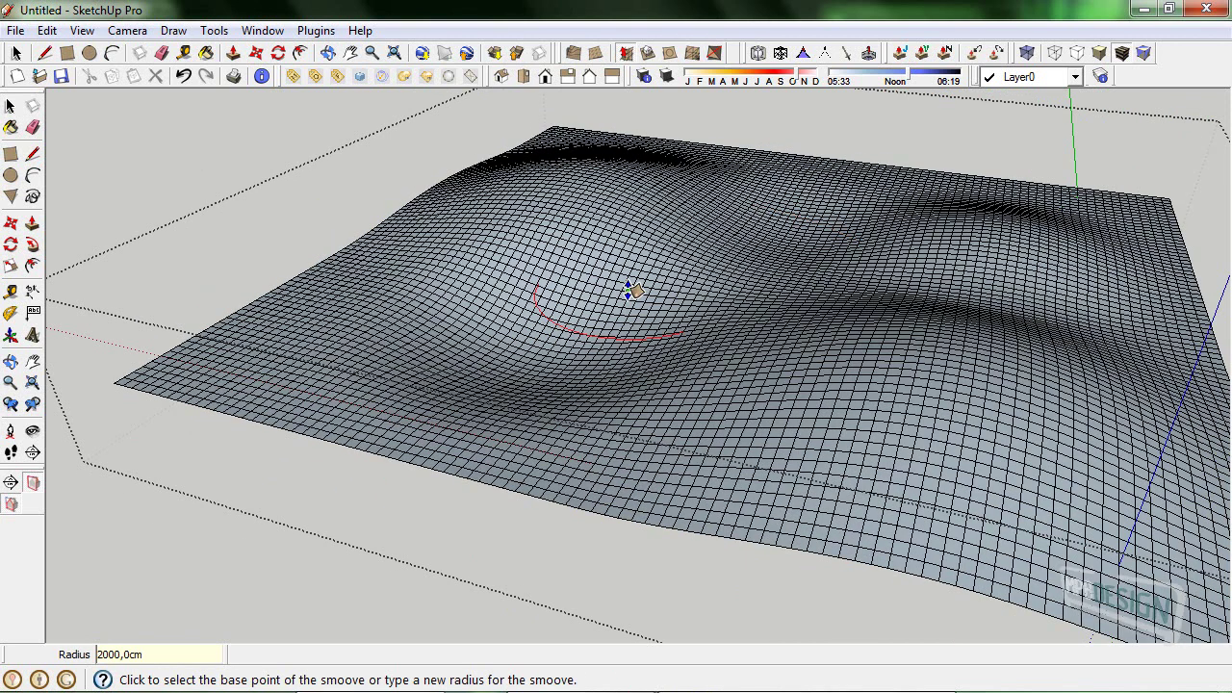
{"action": "left_click", "coordinate": [773, 289]}
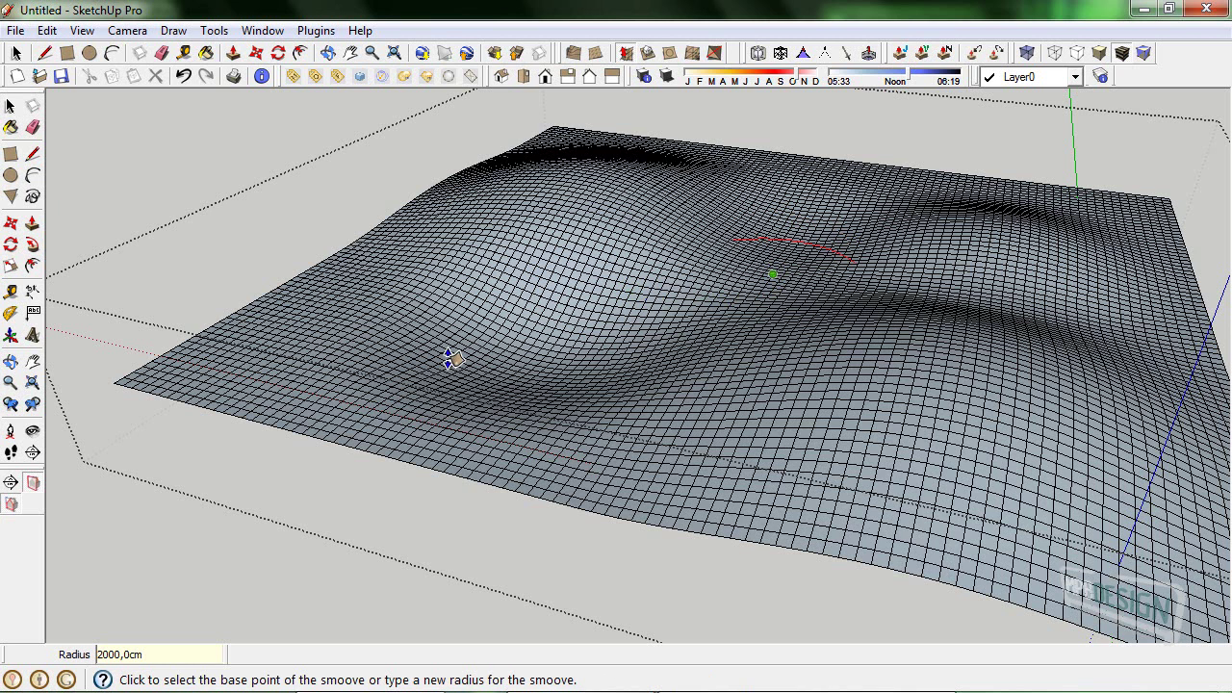
Add small bumps near the left and right edges, then stop sculpting.
{"action": "left_click", "coordinate": [383, 301]}
{"action": "left_click", "coordinate": [385, 306]}
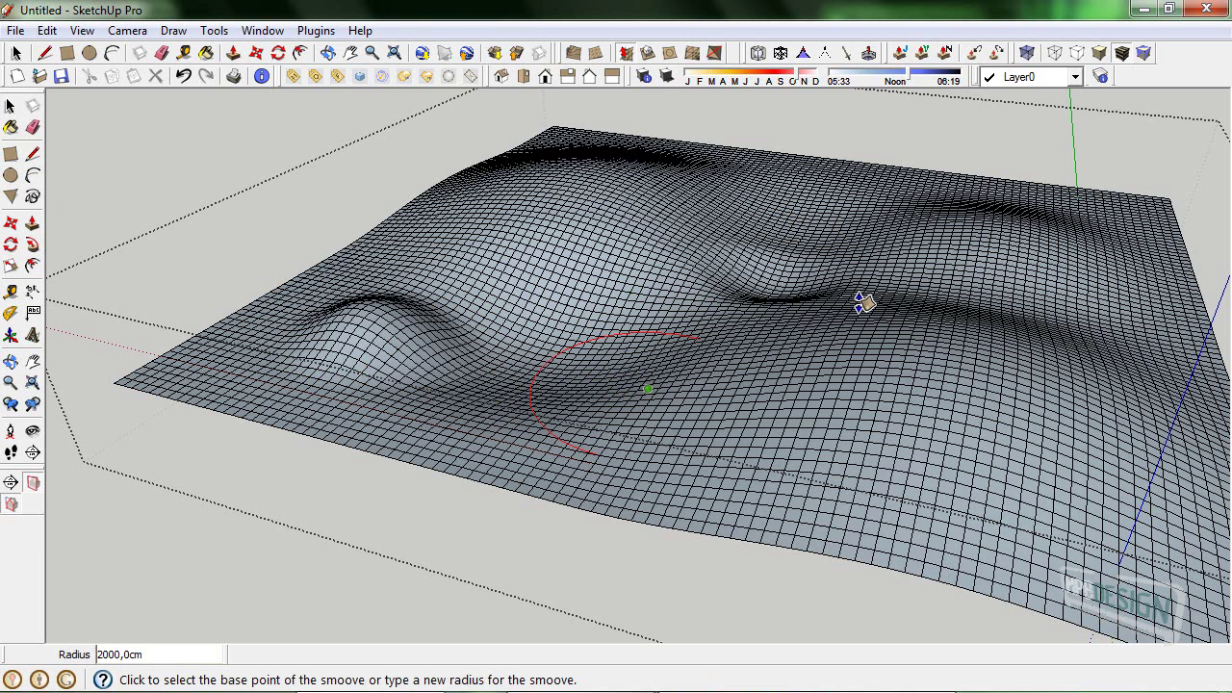
{"action": "middle_click_drag", "start_coordinate": [806, 322], "coordinate": [939, 412]}
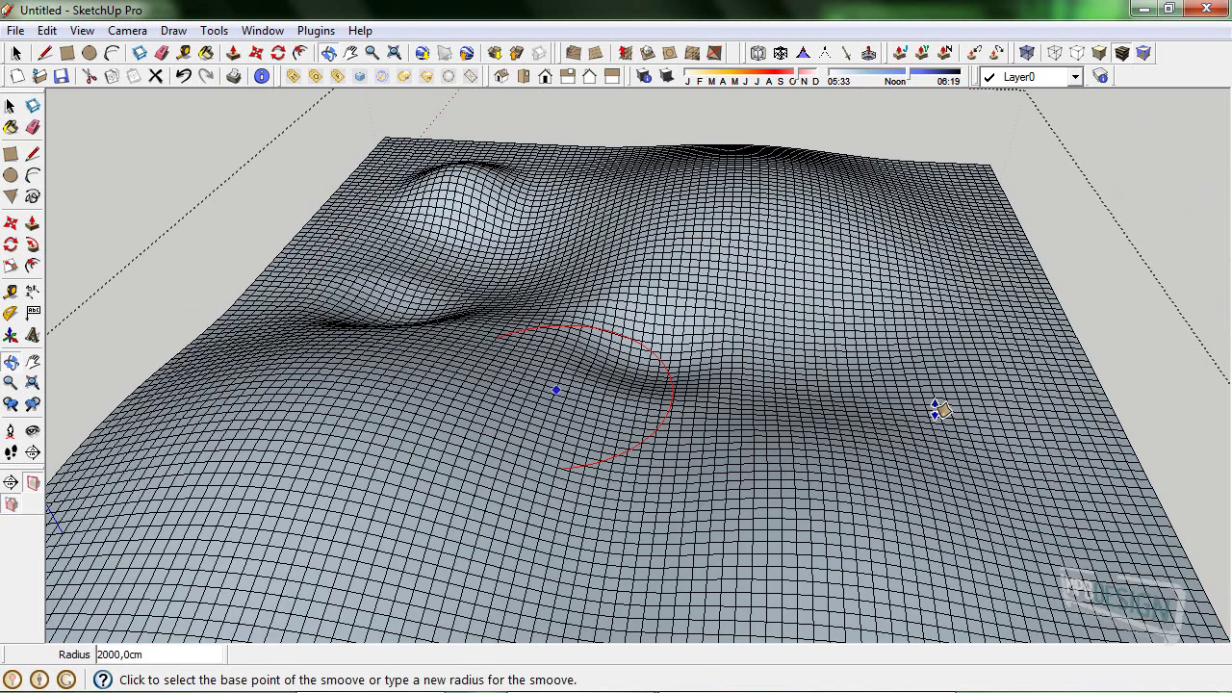
{"action": "left_click", "coordinate": [922, 376]}
{"action": "left_click", "coordinate": [867, 358]}
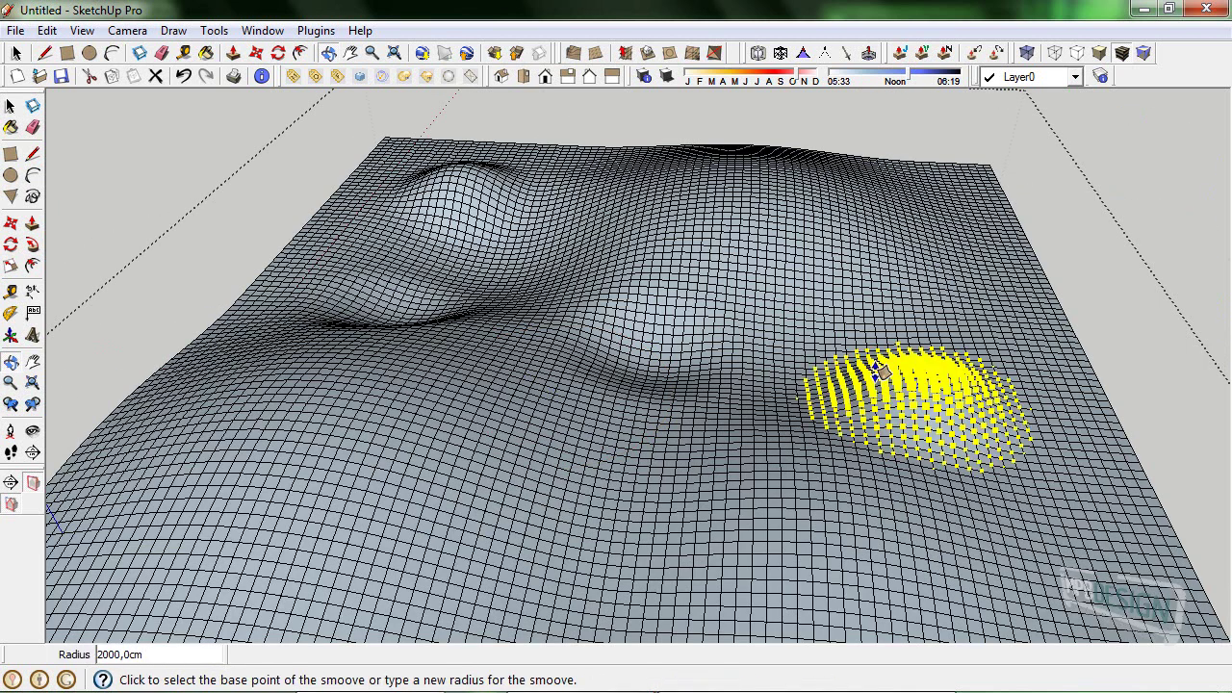
{"action": "key", "text": "space"}
{"action": "mouse_move", "coordinate": [624, 418]}
{"action": "middle_mouse_down"}
{"action": "mouse_move", "coordinate": [929, 343]}
{"action": "mouse_move", "coordinate": [432, 349]}
{"action": "mouse_move", "coordinate": [558, 229]}
{"action": "mouse_move", "coordinate": [520, 318]}
{"action": "mouse_move", "coordinate": [751, 319]}
{"action": "mouse_move", "coordinate": [738, 341]}
{"action": "mouse_move", "coordinate": [761, 332]}
{"action": "mouse_move", "coordinate": [723, 344]}
{"action": "mouse_move", "coordinate": [761, 376]}
{"action": "middle_mouse_up"}
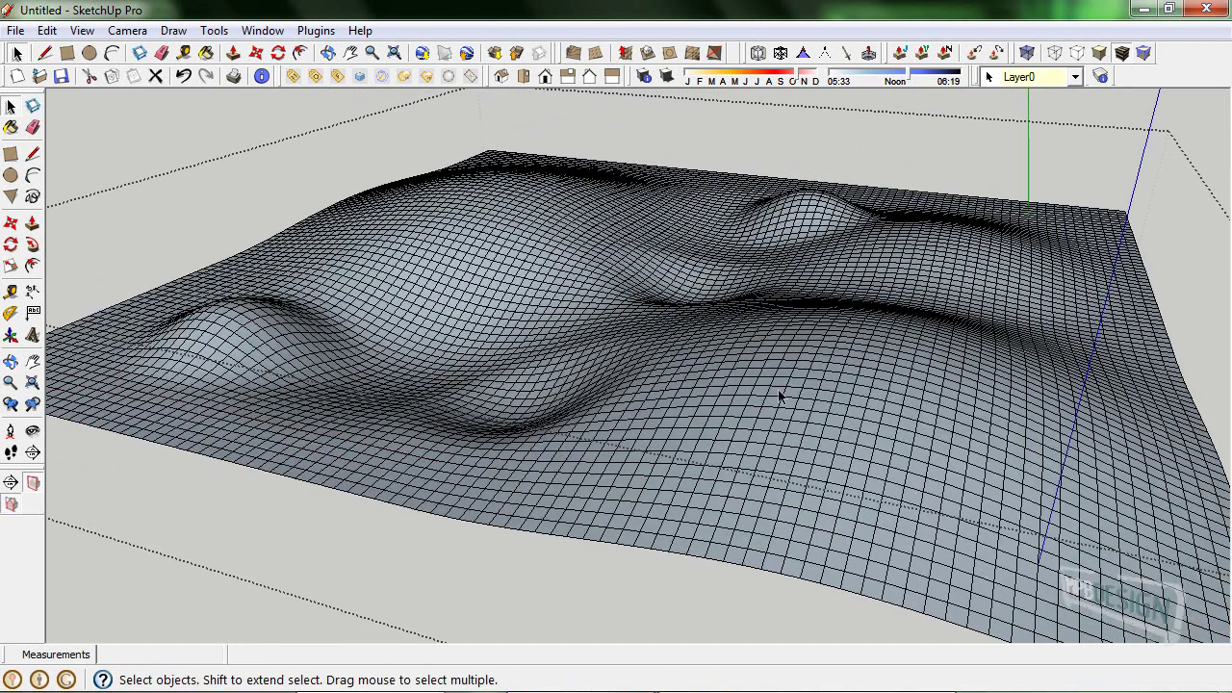
Select the whole terrain mesh and soften its edges at 180° for smooth shading.
{"action": "middle_click_drag", "start_coordinate": [648, 334], "coordinate": [648, 354]}
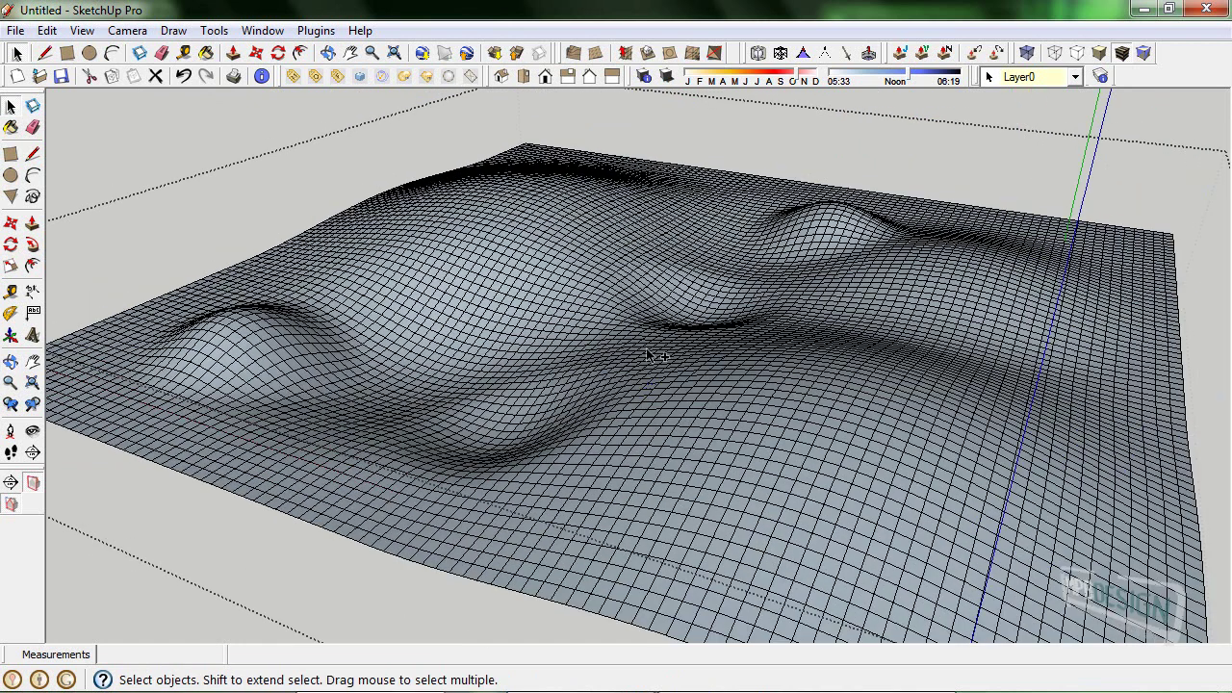
{"action": "key", "text": "ctrl+a"}
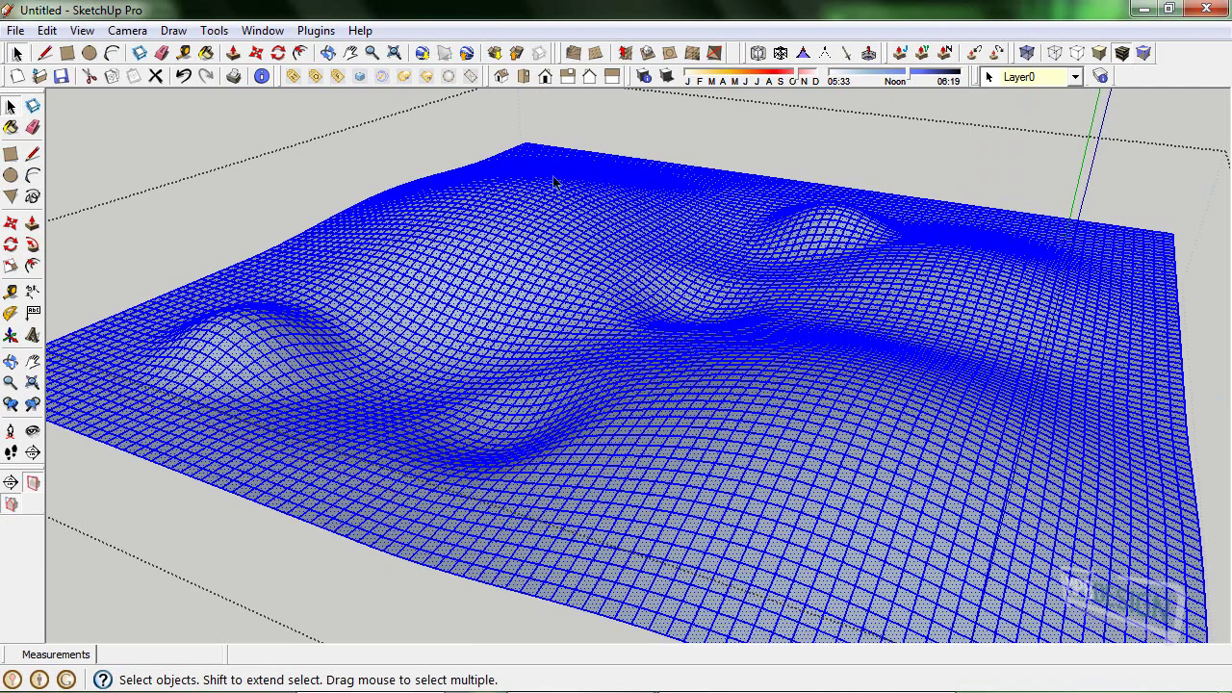
{"action": "right_click", "coordinate": [579, 288]}
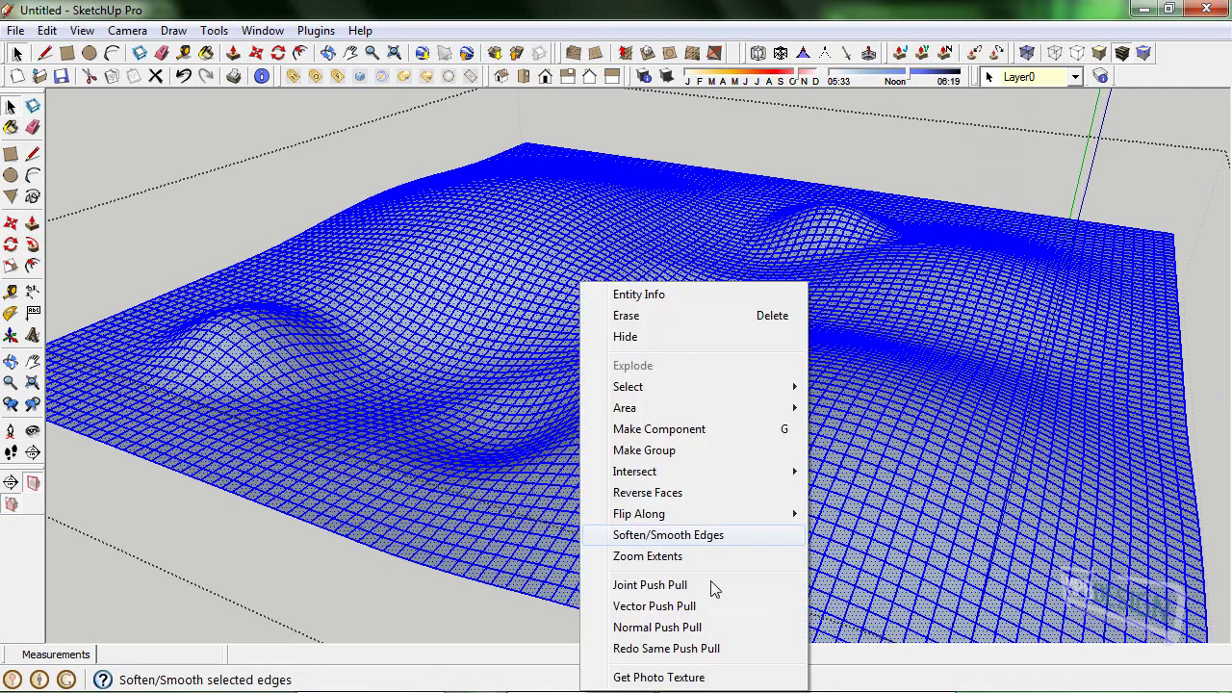
{"action": "left_click", "coordinate": [682, 536]}
{"action": "left_click", "coordinate": [44, 128]}
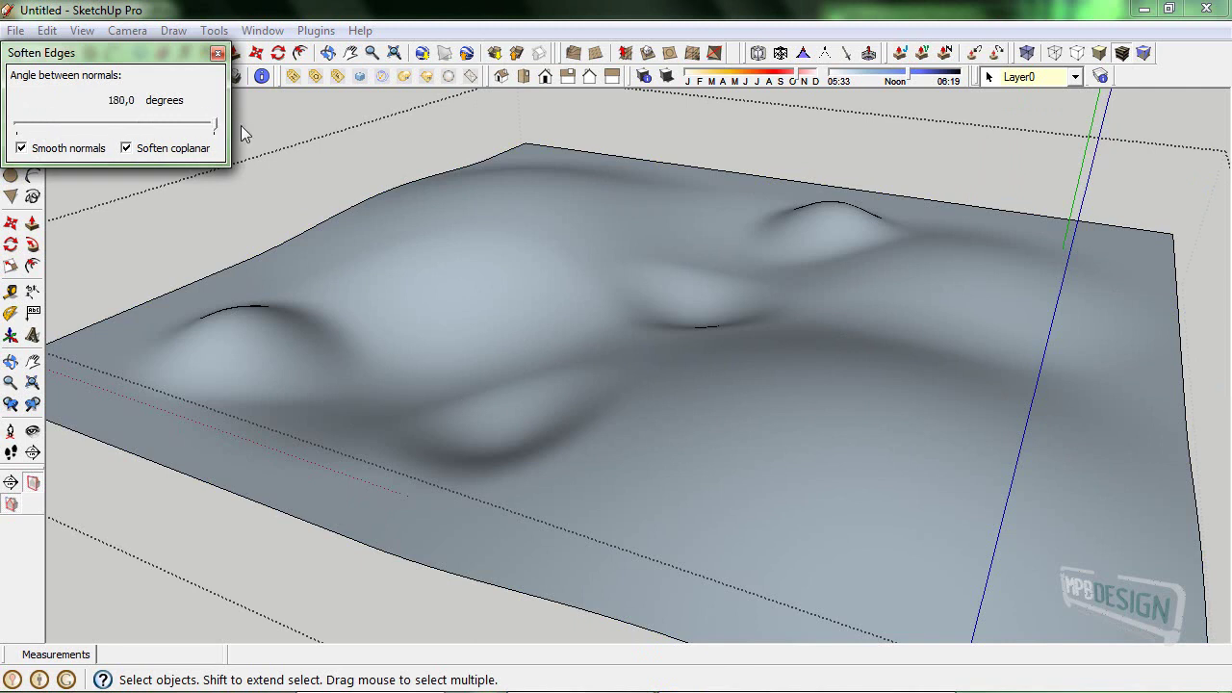
{"action": "left_click", "coordinate": [218, 55]}
{"action": "mouse_move", "coordinate": [732, 163]}
{"action": "middle_mouse_down"}
{"action": "mouse_move", "coordinate": [811, 151]}
{"action": "mouse_move", "coordinate": [728, 170]}
{"action": "mouse_move", "coordinate": [762, 272]}
{"action": "mouse_move", "coordinate": [892, 289]}
{"action": "mouse_move", "coordinate": [686, 311]}
{"action": "mouse_move", "coordinate": [649, 347]}
{"action": "mouse_move", "coordinate": [863, 352]}
{"action": "mouse_move", "coordinate": [588, 376]}
{"action": "mouse_move", "coordinate": [535, 397]}
{"action": "mouse_move", "coordinate": [869, 360]}
{"action": "mouse_move", "coordinate": [468, 385]}
{"action": "mouse_move", "coordinate": [556, 391]}
{"action": "mouse_move", "coordinate": [770, 333]}
{"action": "mouse_move", "coordinate": [793, 349]}
{"action": "mouse_move", "coordinate": [674, 334]}
{"action": "middle_mouse_up"}
{"action": "left_click", "coordinate": [638, 324]}
Copy the terrain tile twice to form a row of three evenly spaced tiles.
{"action": "key", "text": "m"}
{"action": "mouse_move", "coordinate": [723, 395]}
{"action": "middle_mouse_down"}
{"action": "mouse_move", "coordinate": [1012, 523]}
{"action": "mouse_move", "coordinate": [1045, 468]}
{"action": "mouse_move", "coordinate": [999, 468]}
{"action": "middle_mouse_up"}
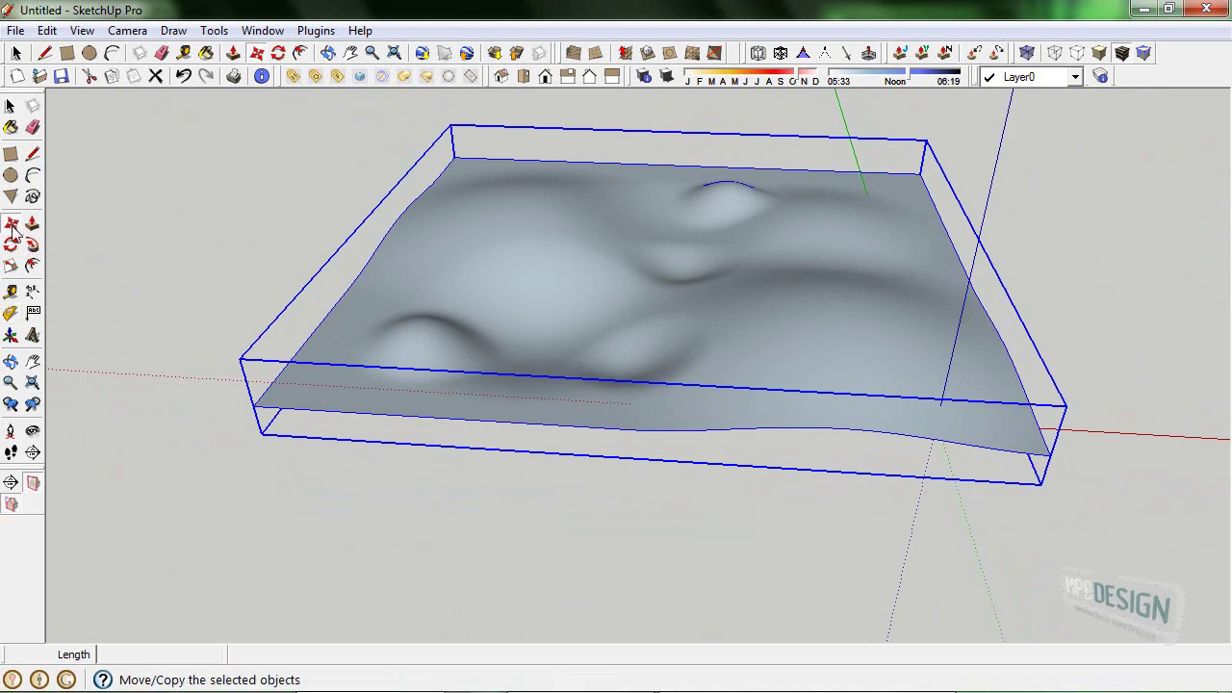
{"action": "left_click", "coordinate": [1040, 493]}
{"action": "mouse_move", "coordinate": [718, 482]}
{"action": "middle_mouse_down"}
{"action": "mouse_move", "coordinate": [1072, 468]}
{"action": "mouse_move", "coordinate": [626, 446]}
{"action": "middle_mouse_up"}
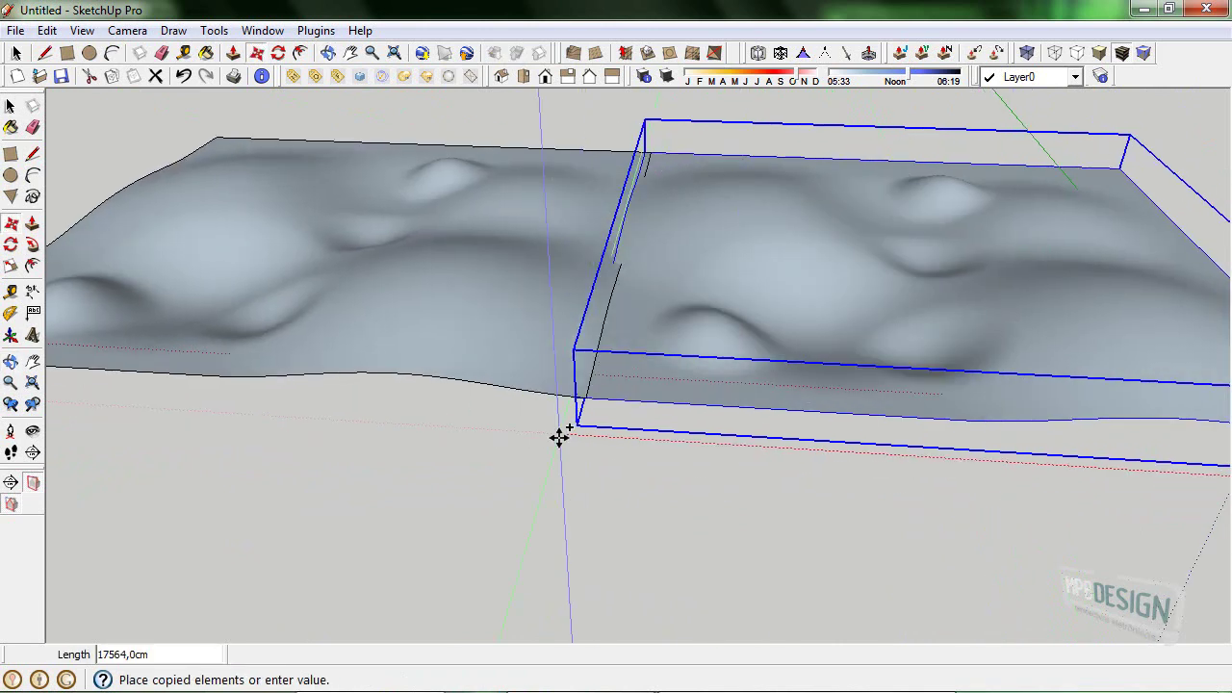
{"action": "left_click", "coordinate": [581, 432]}
{"action": "mouse_move", "coordinate": [687, 442]}
{"action": "middle_mouse_down"}
{"action": "mouse_move", "coordinate": [548, 446]}
{"action": "mouse_move", "coordinate": [463, 424]}
{"action": "mouse_move", "coordinate": [506, 413]}
{"action": "mouse_move", "coordinate": [578, 434]}
{"action": "mouse_move", "coordinate": [529, 416]}
{"action": "middle_mouse_up"}
{"action": "type", "text": "x2"}
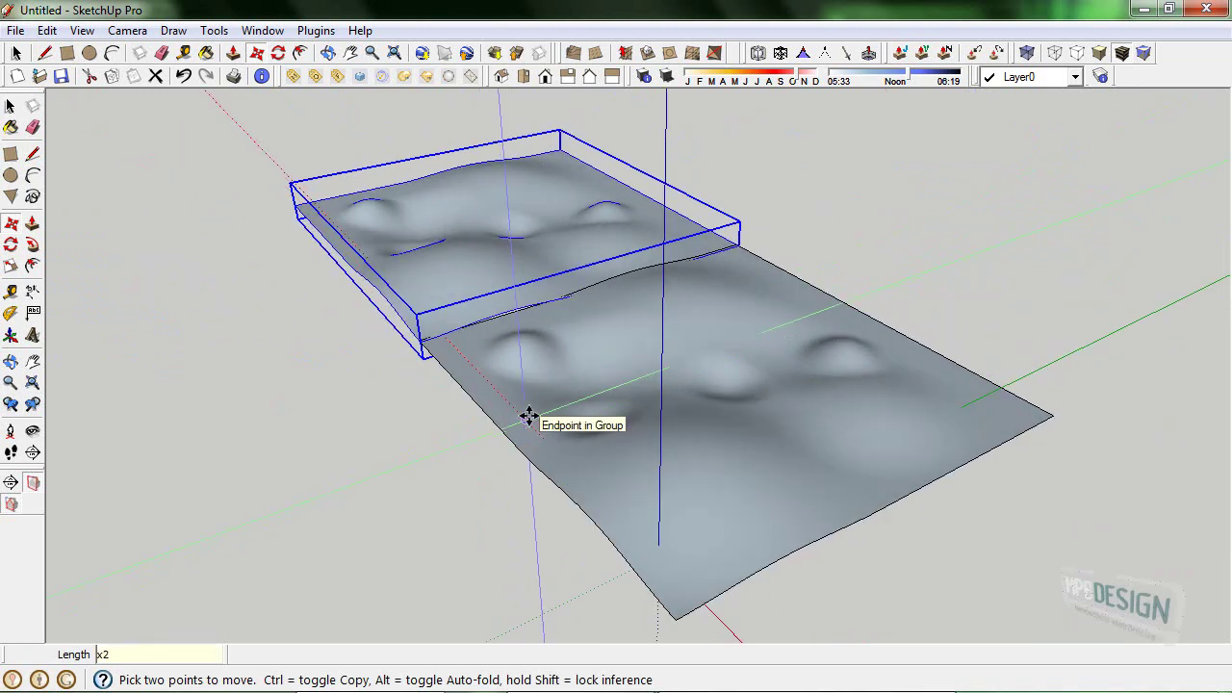
{"action": "key", "text": "Return"}
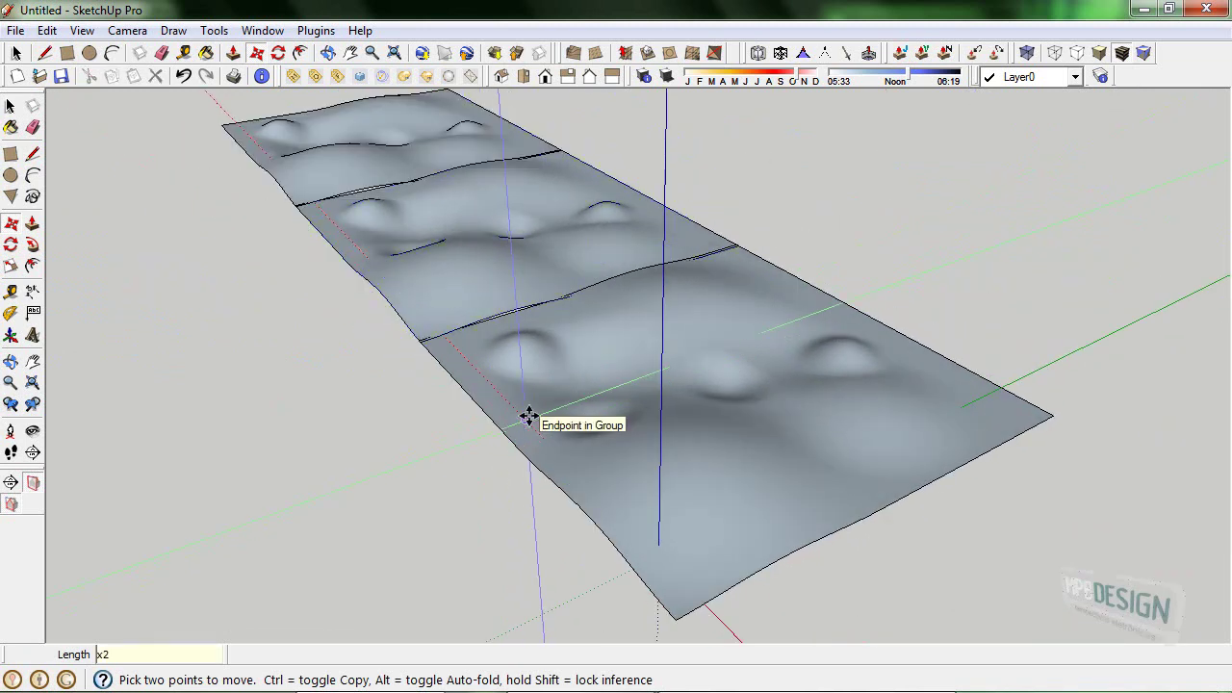
{"action": "key", "text": "space"}
{"action": "mouse_move", "coordinate": [577, 308]}
{"action": "middle_mouse_down"}
{"action": "mouse_move", "coordinate": [541, 327]}
{"action": "mouse_move", "coordinate": [550, 338]}
{"action": "middle_mouse_up"}
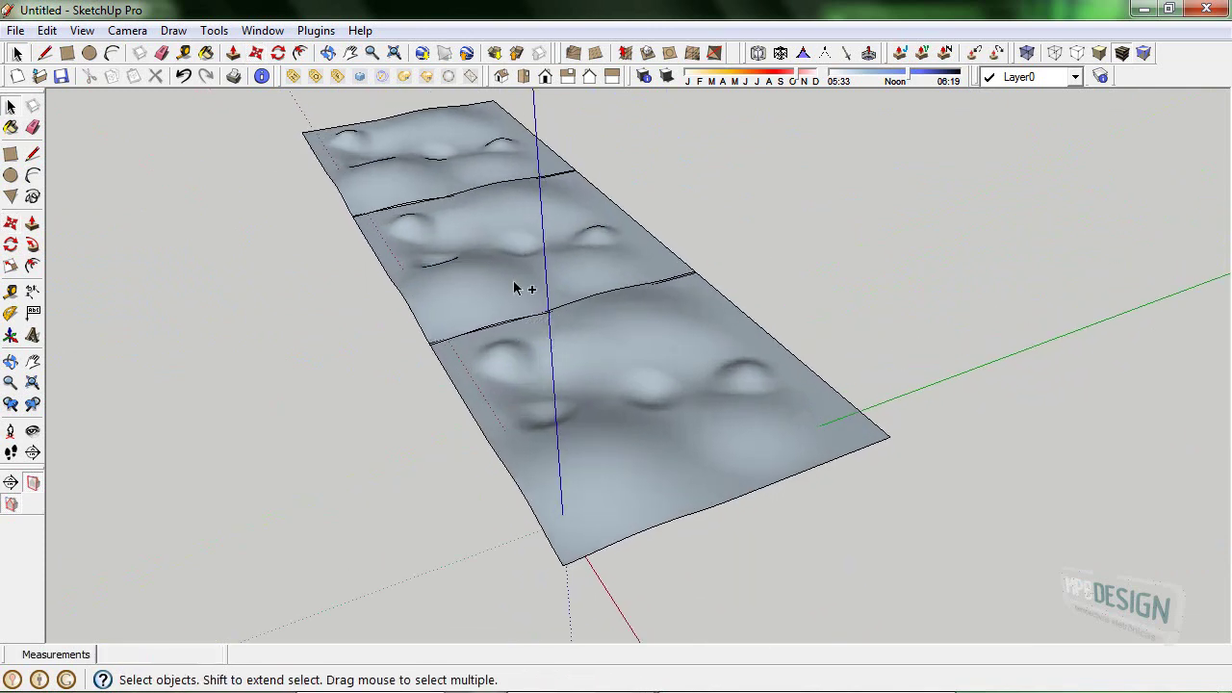
Select the three tiles and start moving a copy of the row with Ctrl.
{"action": "left_click_drag", "start_coordinate": [550, 338], "coordinate": [413, 170]}
{"action": "mouse_move", "coordinate": [565, 418]}
{"action": "middle_mouse_down"}
{"action": "mouse_move", "coordinate": [591, 416]}
{"action": "mouse_move", "coordinate": [629, 459]}
{"action": "middle_mouse_up"}
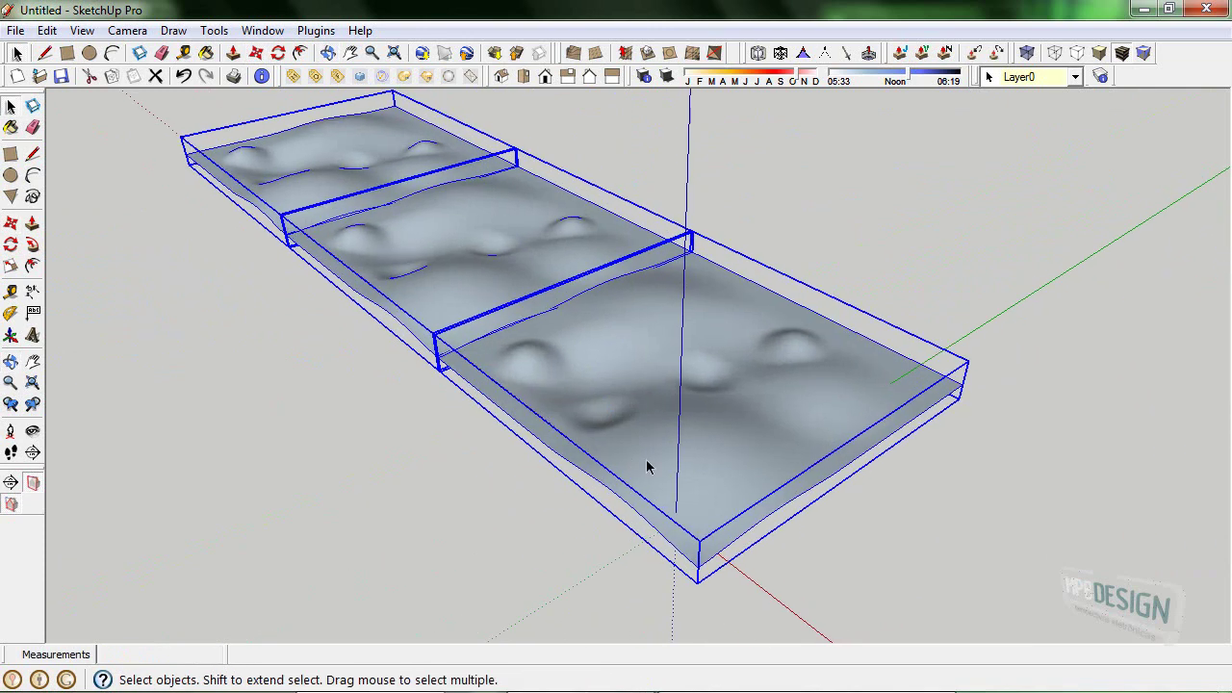
{"action": "key", "text": "m"}
{"action": "mouse_move", "coordinate": [702, 504]}
{"action": "middle_mouse_down"}
{"action": "mouse_move", "coordinate": [636, 495]}
{"action": "mouse_move", "coordinate": [545, 558]}
{"action": "middle_mouse_up"}
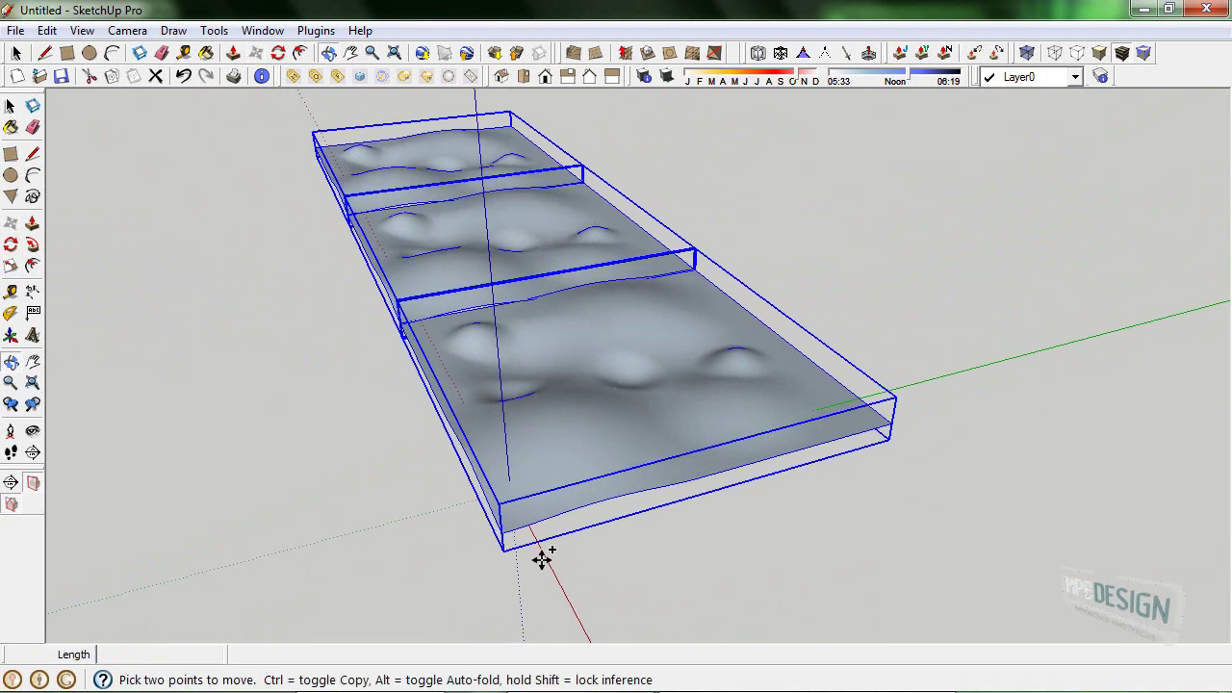
{"action": "left_click", "coordinate": [511, 558]}
{"action": "key", "text": "ctrl"}
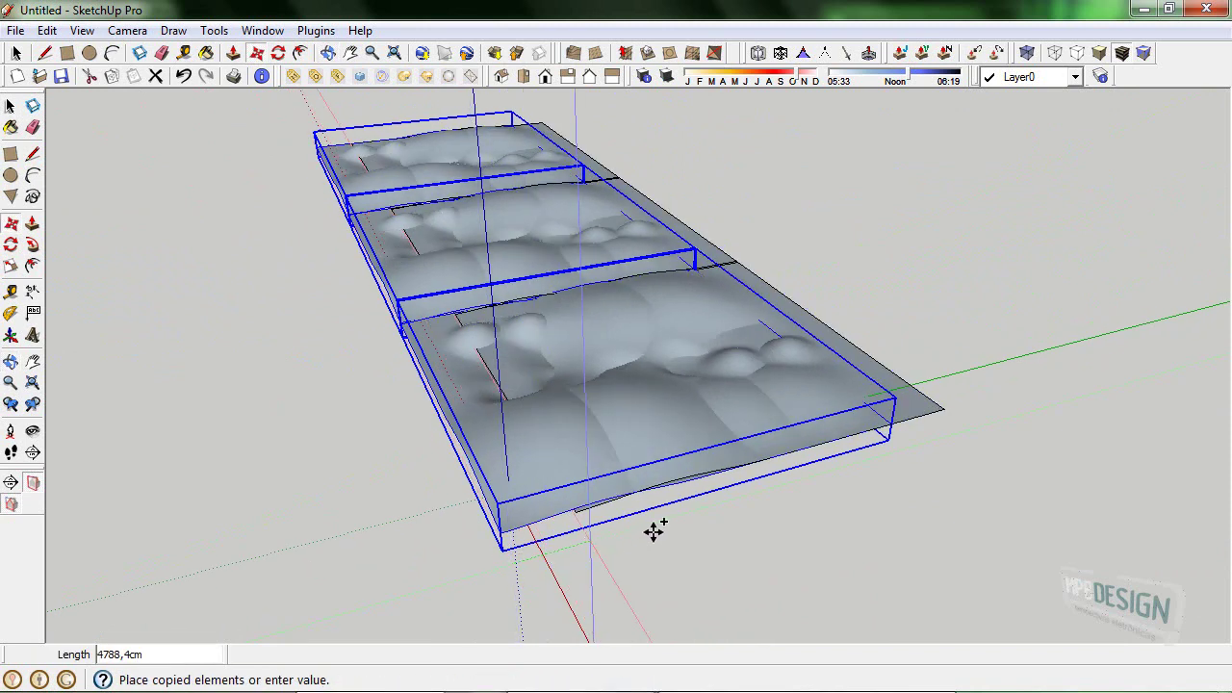
{"action": "middle_click_drag", "start_coordinate": [617, 539], "coordinate": [622, 548]}
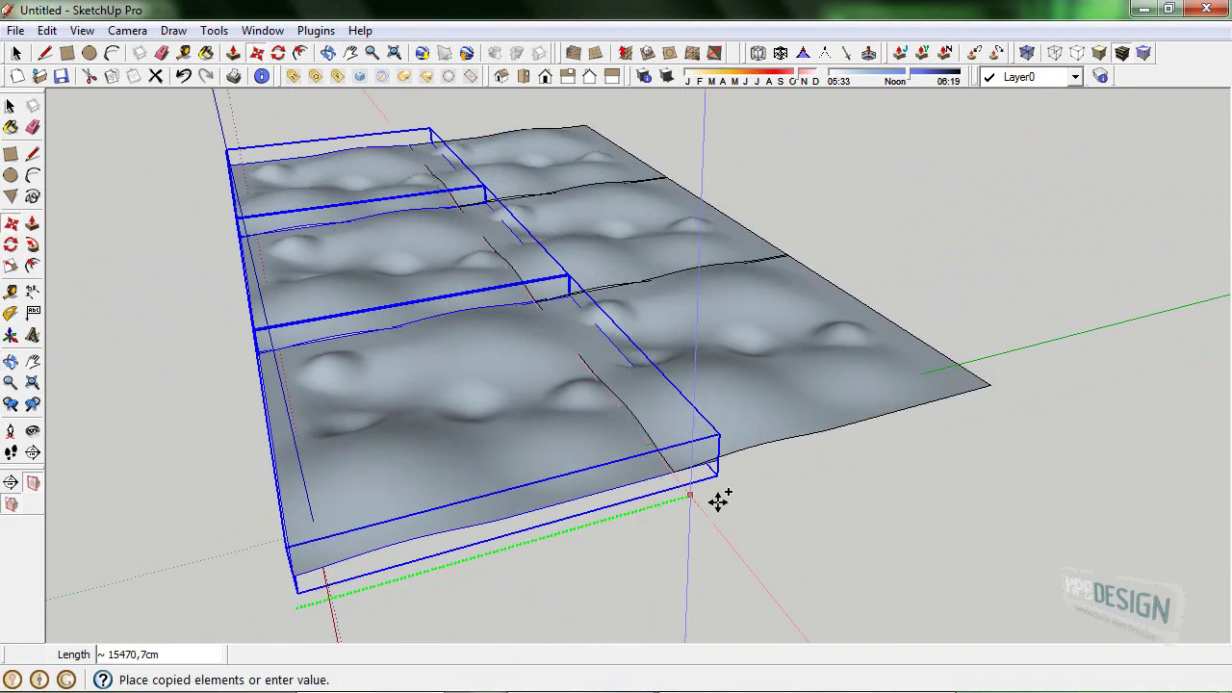
Place the row copy beside the original and array it into four copies.
{"action": "scroll", "coordinate": [710, 498], "scroll_direction": "up", "scroll_amount": 3}
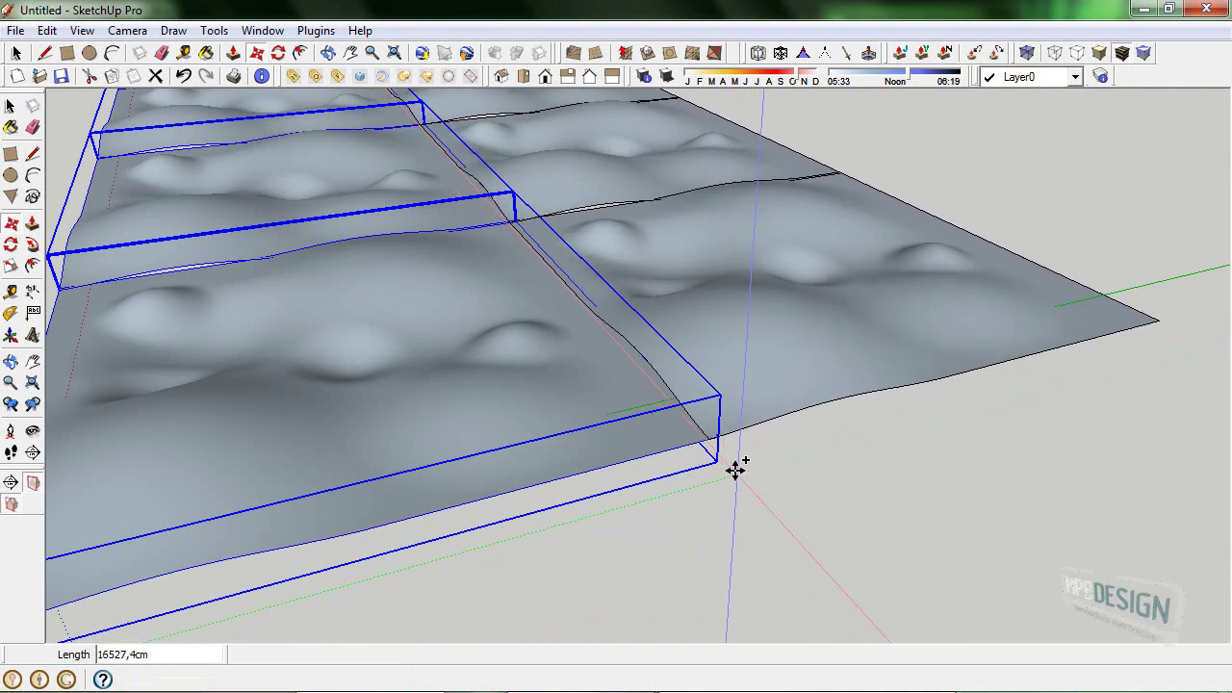
{"action": "type", "text": "x4"}
{"action": "left_click", "coordinate": [729, 433]}
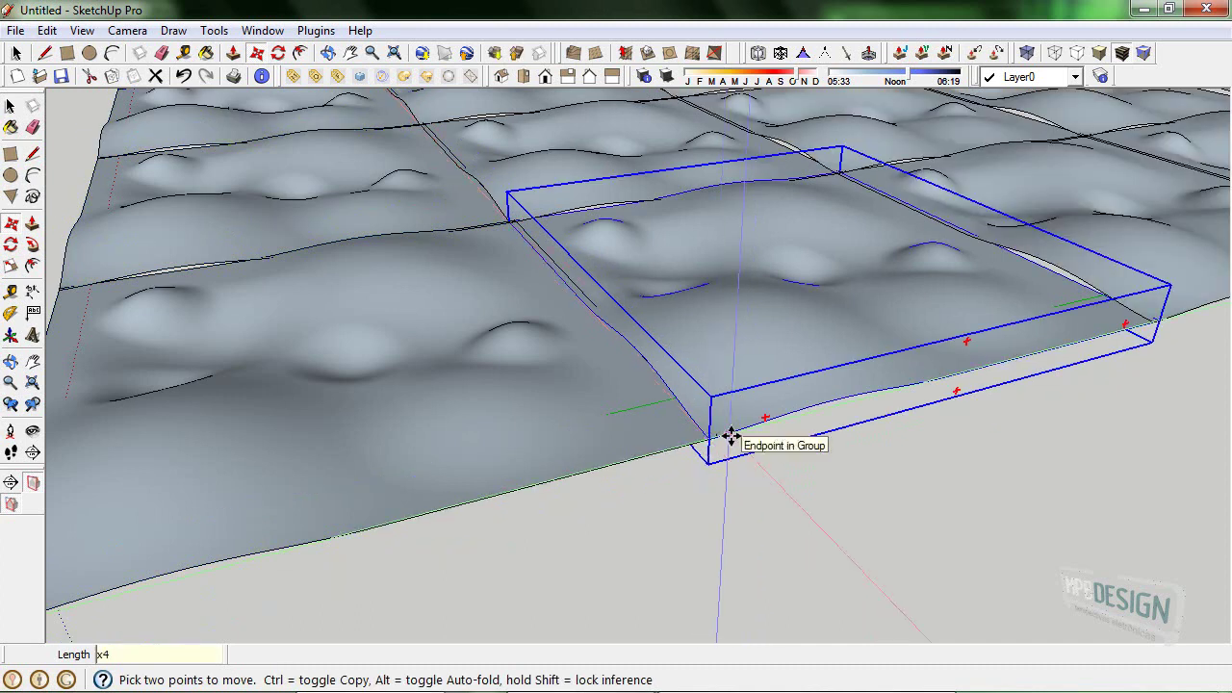
{"action": "key", "text": "space"}
{"action": "mouse_move", "coordinate": [644, 352]}
{"action": "middle_mouse_down"}
{"action": "mouse_move", "coordinate": [834, 386]}
{"action": "mouse_move", "coordinate": [802, 373]}
{"action": "middle_mouse_up"}
{"action": "scroll", "coordinate": [760, 370], "scroll_direction": "up", "scroll_amount": 5}
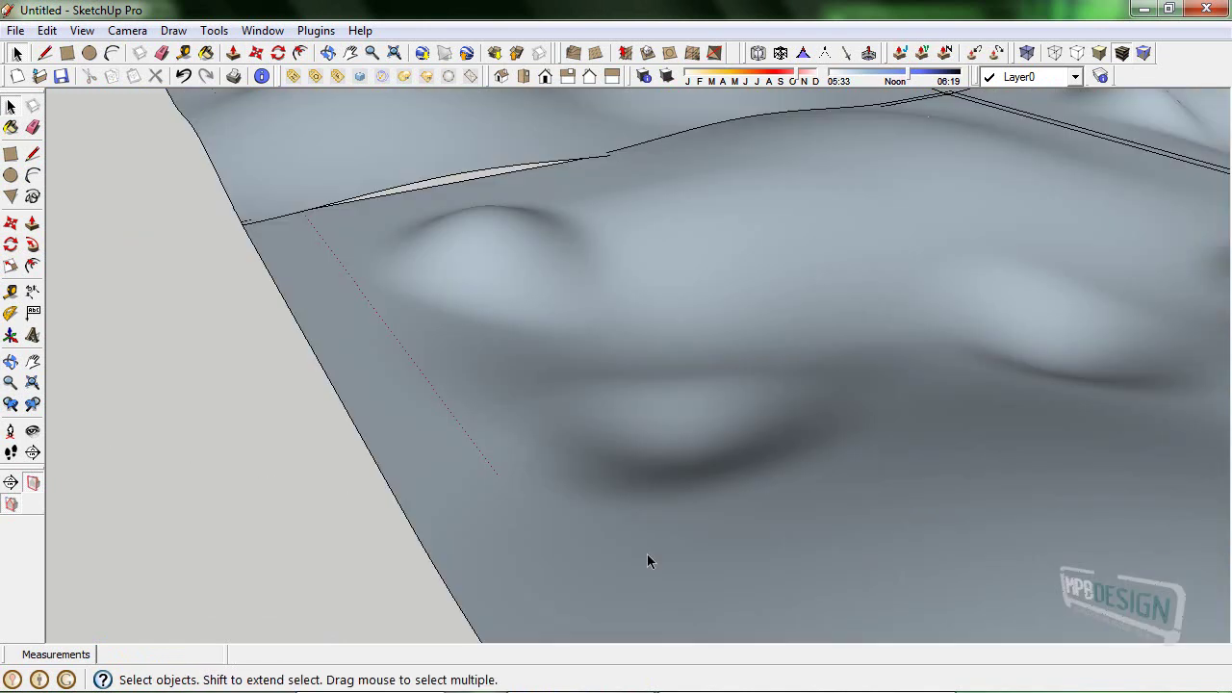
{"action": "scroll", "coordinate": [982, 367], "scroll_direction": "down", "scroll_amount": 5}
Select one terrain tile and activate the Smoove tool.
{"action": "mouse_move", "coordinate": [1002, 366]}
{"action": "middle_mouse_down"}
{"action": "mouse_move", "coordinate": [727, 399]}
{"action": "mouse_move", "coordinate": [914, 328]}
{"action": "mouse_move", "coordinate": [870, 303]}
{"action": "middle_mouse_up"}
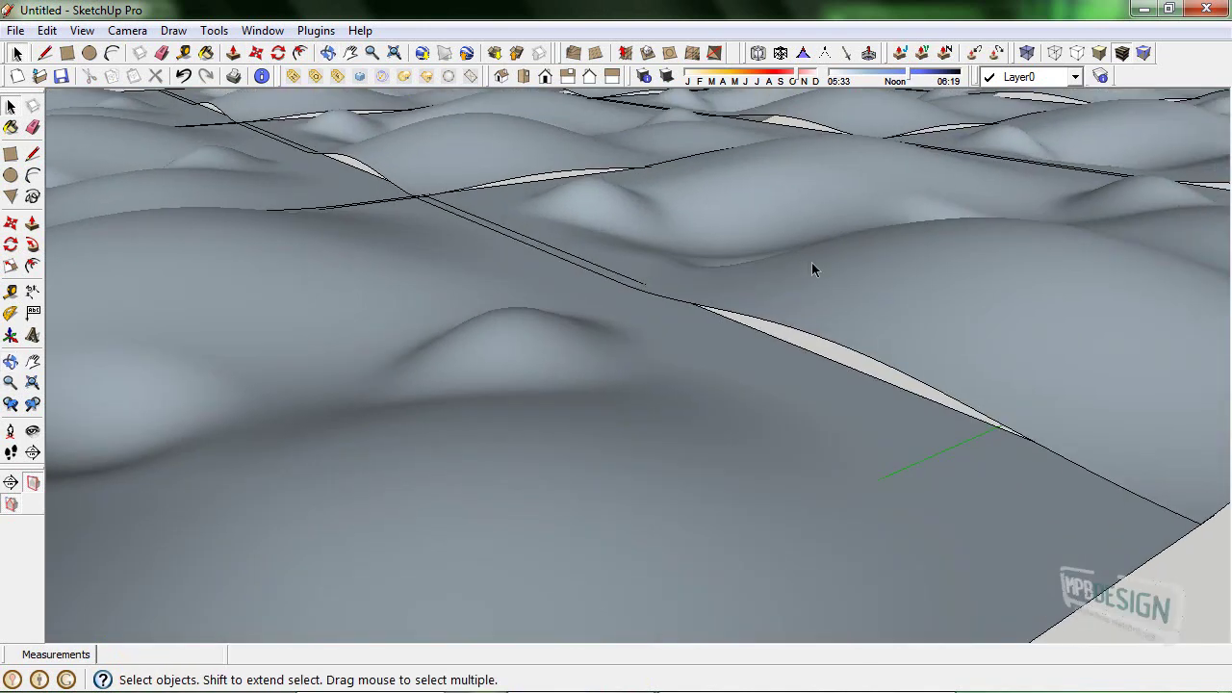
{"action": "middle_click_drag", "start_coordinate": [806, 261], "coordinate": [949, 289]}
{"action": "left_click", "coordinate": [990, 289]}
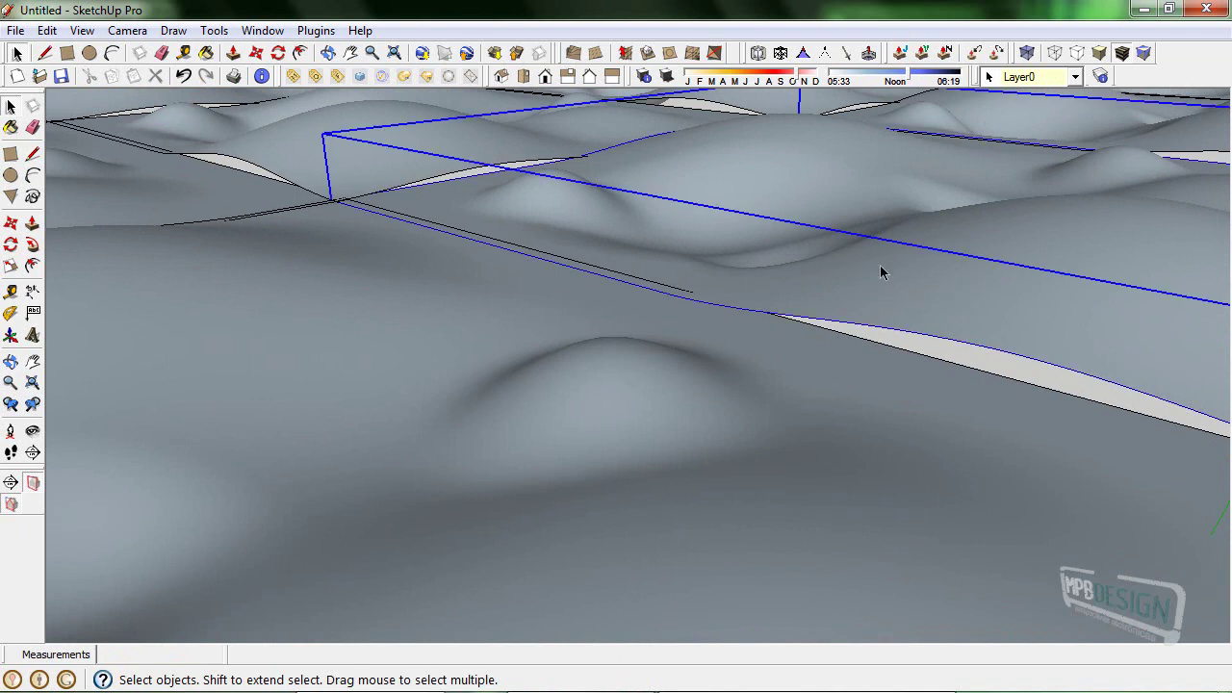
{"action": "left_click", "coordinate": [630, 52]}
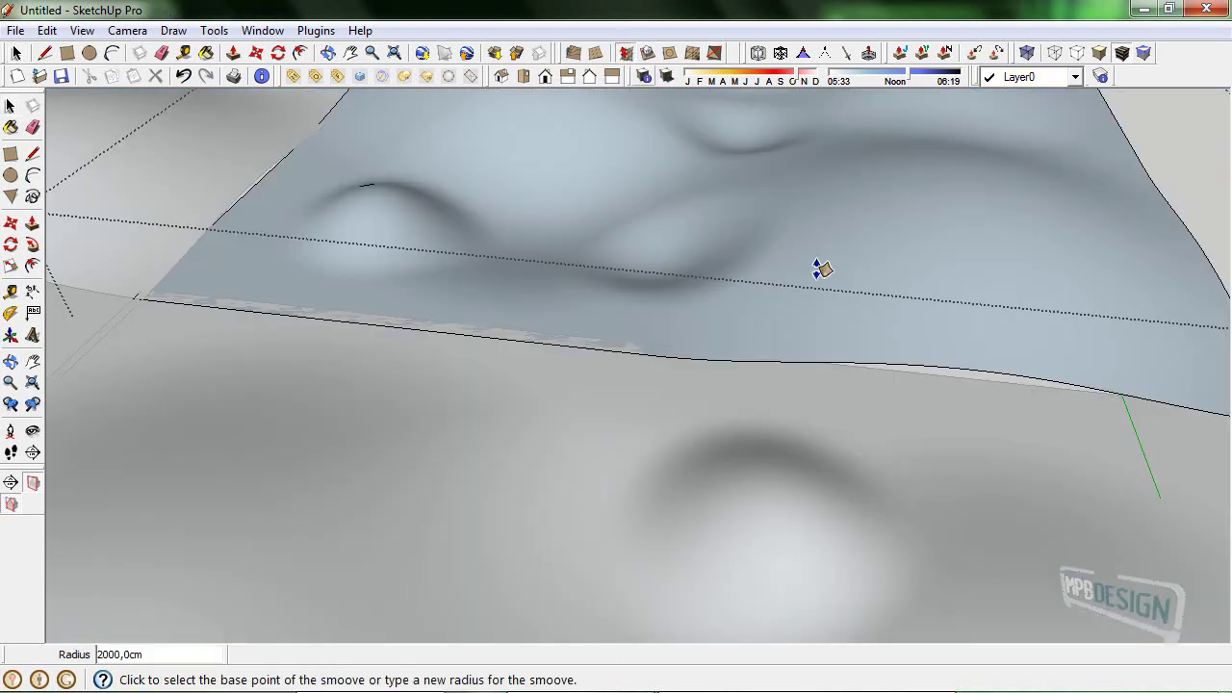
Raise a broad rise on the selected tile using a 6000 cm Smoove radius.
{"action": "mouse_move", "coordinate": [910, 282]}
{"action": "middle_mouse_down"}
{"action": "mouse_move", "coordinate": [752, 363]}
{"action": "mouse_move", "coordinate": [703, 337]}
{"action": "middle_mouse_up"}
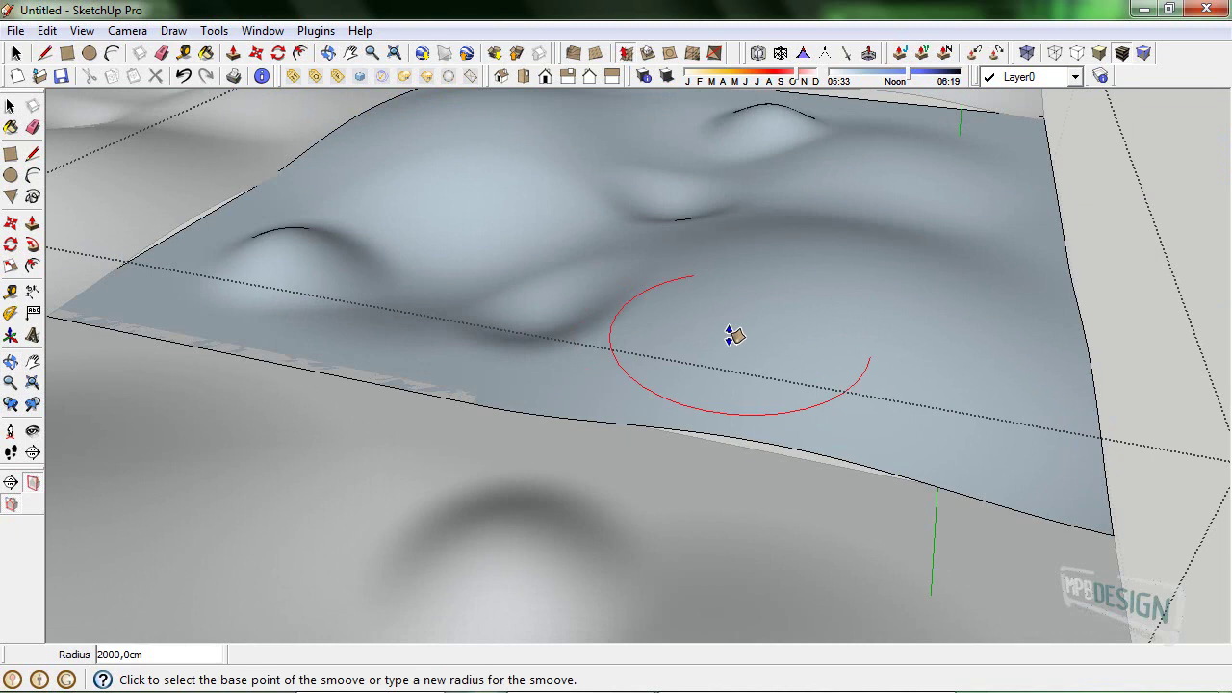
{"action": "type", "text": "6000"}
{"action": "key", "text": "Return"}
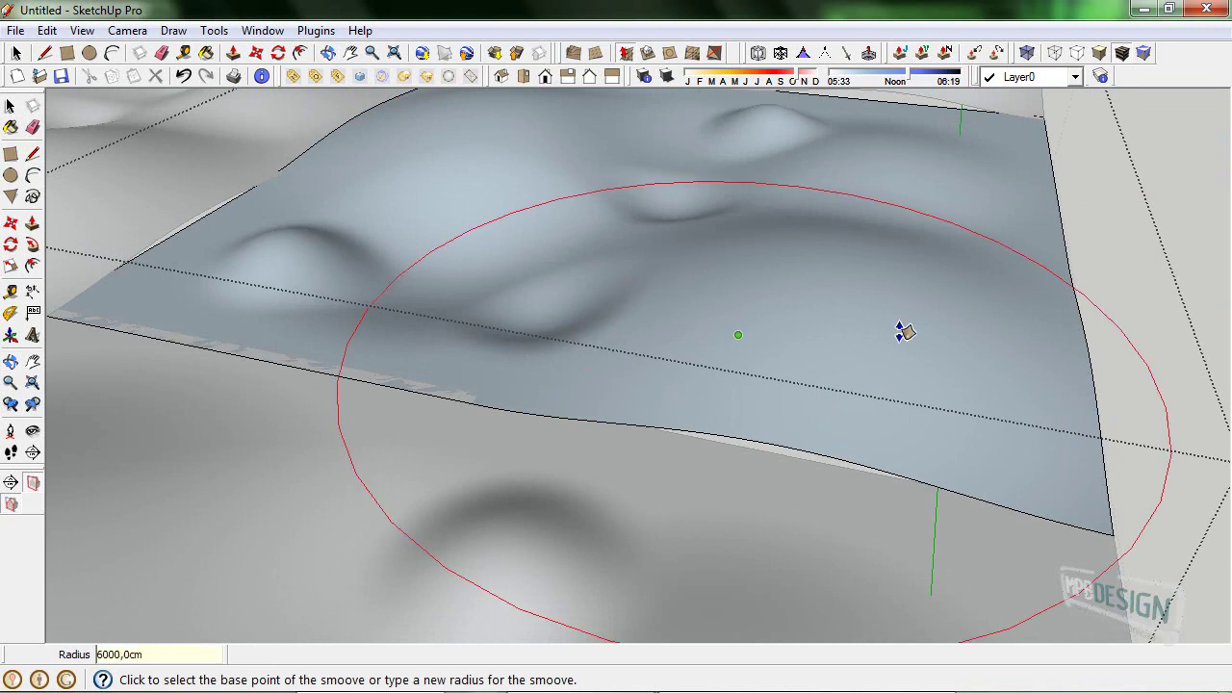
{"action": "left_click", "coordinate": [799, 374]}
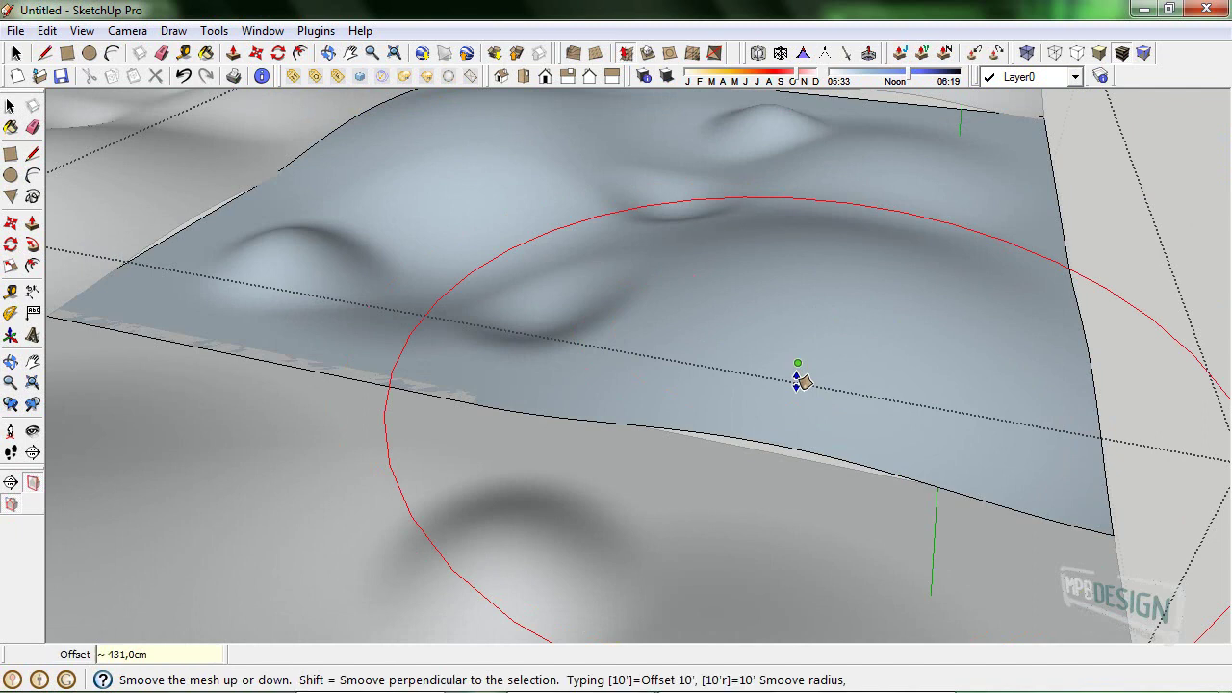
{"action": "left_click", "coordinate": [800, 385]}
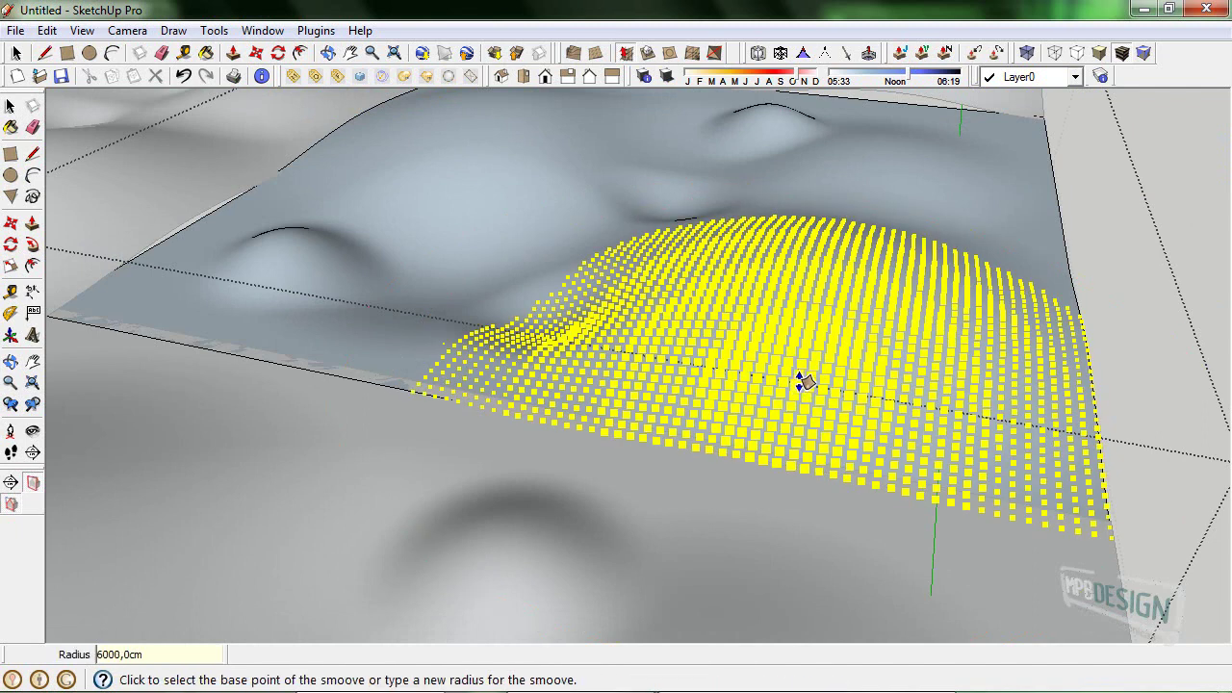
{"action": "middle_click_drag", "start_coordinate": [761, 374], "coordinate": [638, 335]}
{"action": "scroll", "coordinate": [586, 319], "scroll_direction": "down", "scroll_amount": 5}
{"action": "key", "text": "space"}
{"action": "scroll", "coordinate": [684, 286], "scroll_direction": "up", "scroll_amount": 3}
{"action": "mouse_move", "coordinate": [742, 354]}
{"action": "middle_mouse_down", "text": "shift"}
{"action": "mouse_move", "coordinate": [763, 385]}
{"action": "mouse_move", "coordinate": [649, 366]}
{"action": "mouse_move", "coordinate": [743, 308]}
{"action": "mouse_move", "coordinate": [833, 286]}
{"action": "mouse_move", "coordinate": [979, 305]}
{"action": "mouse_move", "coordinate": [886, 343]}
{"action": "middle_mouse_up", "text": "shift"}
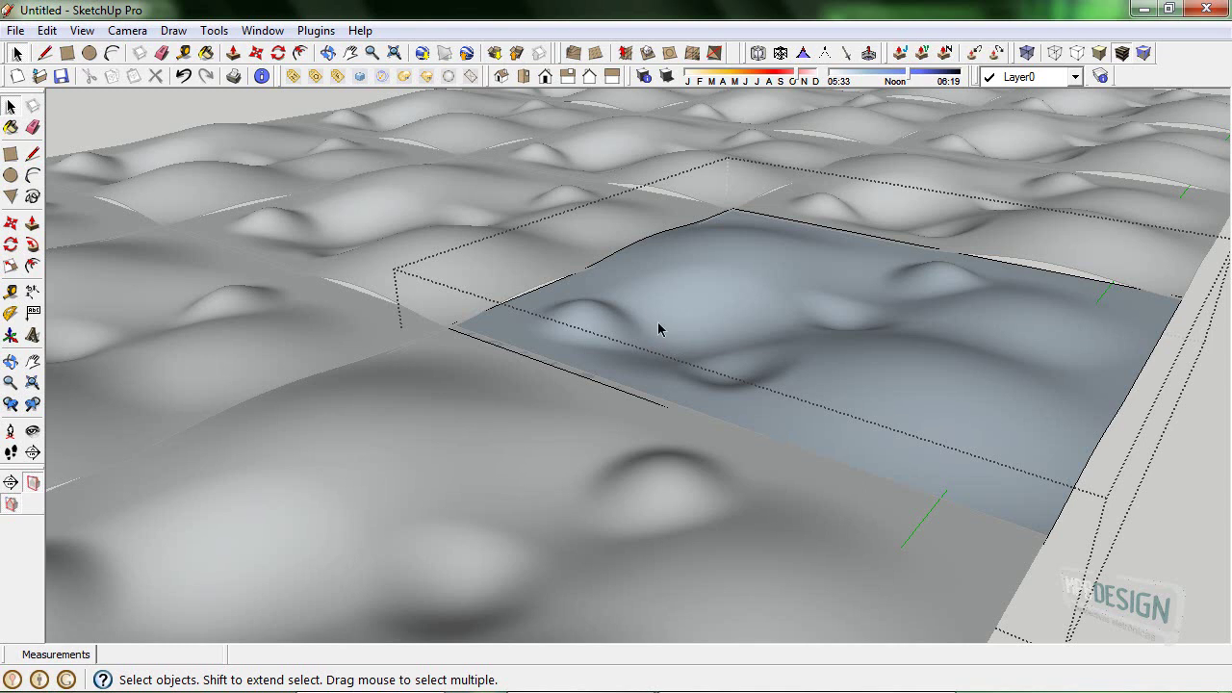
{"action": "scroll", "coordinate": [659, 332], "scroll_direction": "up", "scroll_amount": 3}
Reverse the faces of the sculpted terrain tile so it shows white.
{"action": "mouse_move", "coordinate": [701, 324]}
{"action": "middle_mouse_down", "text": "shift"}
{"action": "mouse_move", "coordinate": [729, 349]}
{"action": "mouse_move", "coordinate": [715, 268]}
{"action": "mouse_move", "coordinate": [771, 489]}
{"action": "middle_mouse_up", "text": "shift"}
{"action": "left_click", "coordinate": [753, 412]}
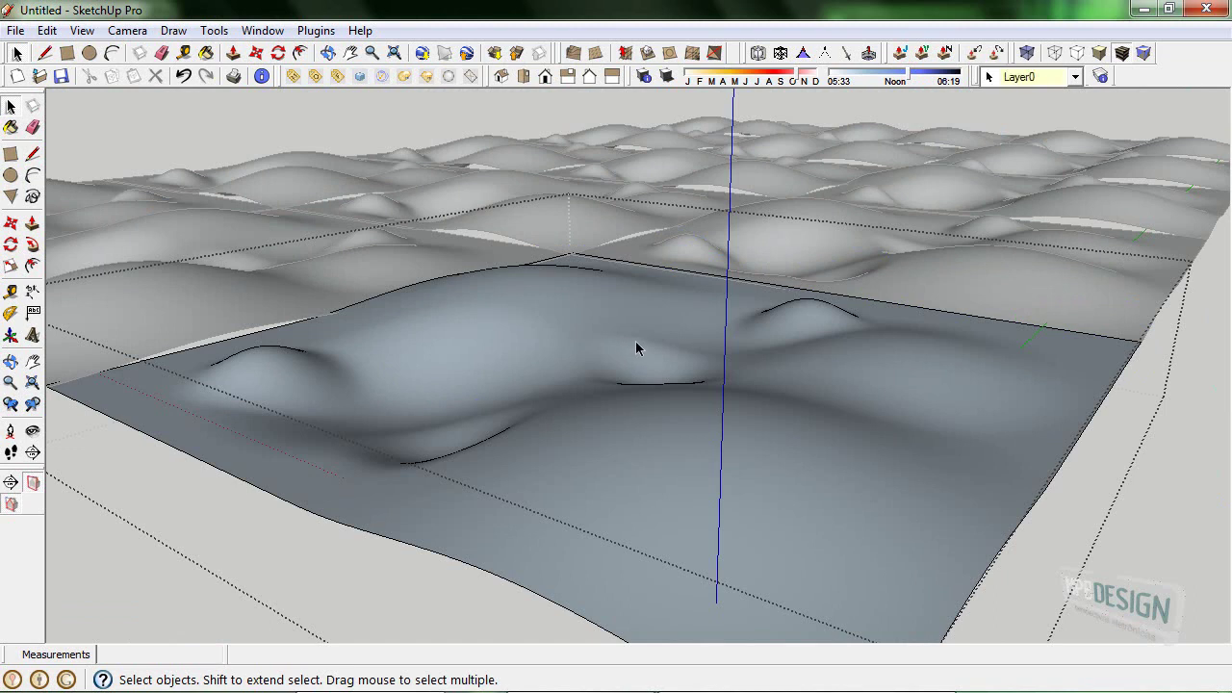
{"action": "right_click", "coordinate": [636, 349]}
{"action": "left_click", "coordinate": [705, 487]}
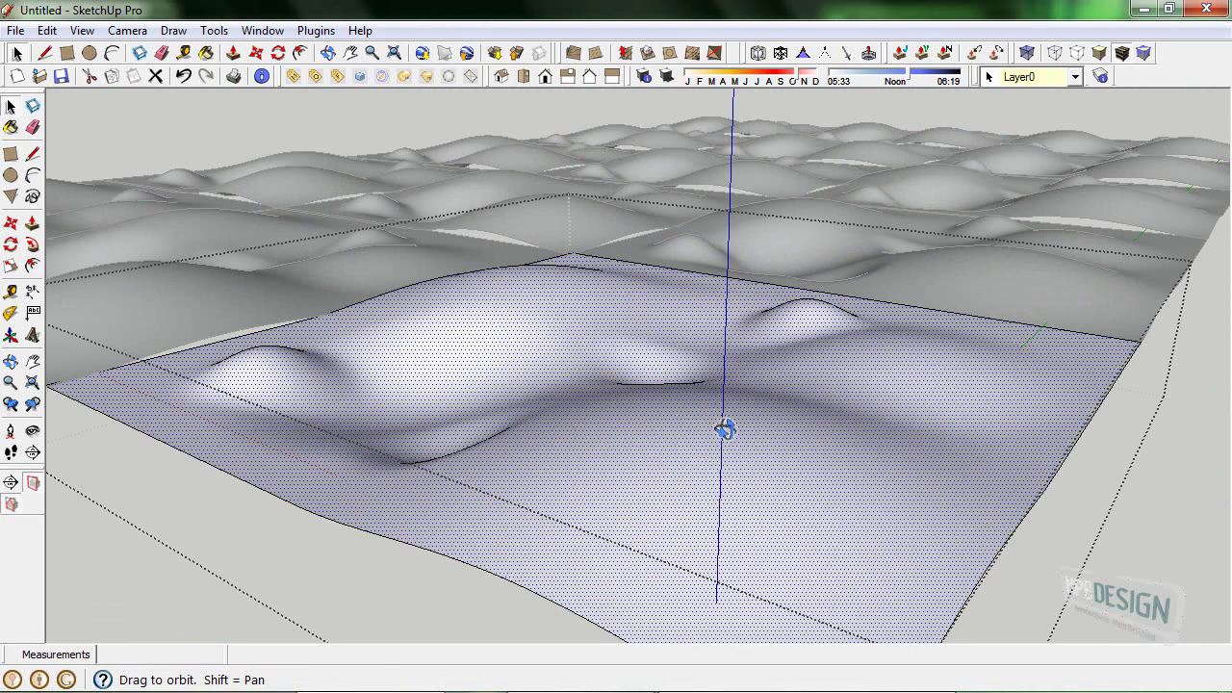
{"action": "middle_click_drag", "start_coordinate": [723, 427], "coordinate": [780, 402]}
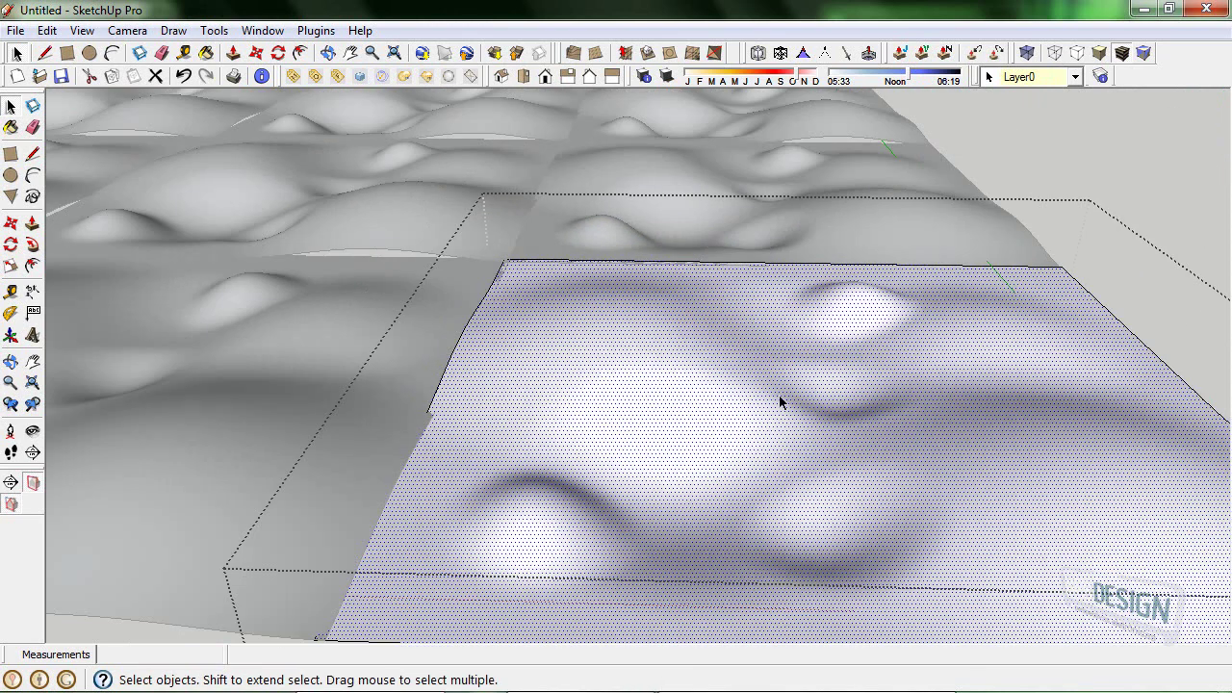
Window-select the other fourteen tiles and delete them.
{"action": "middle_click_drag", "start_coordinate": [894, 285], "coordinate": [777, 454]}
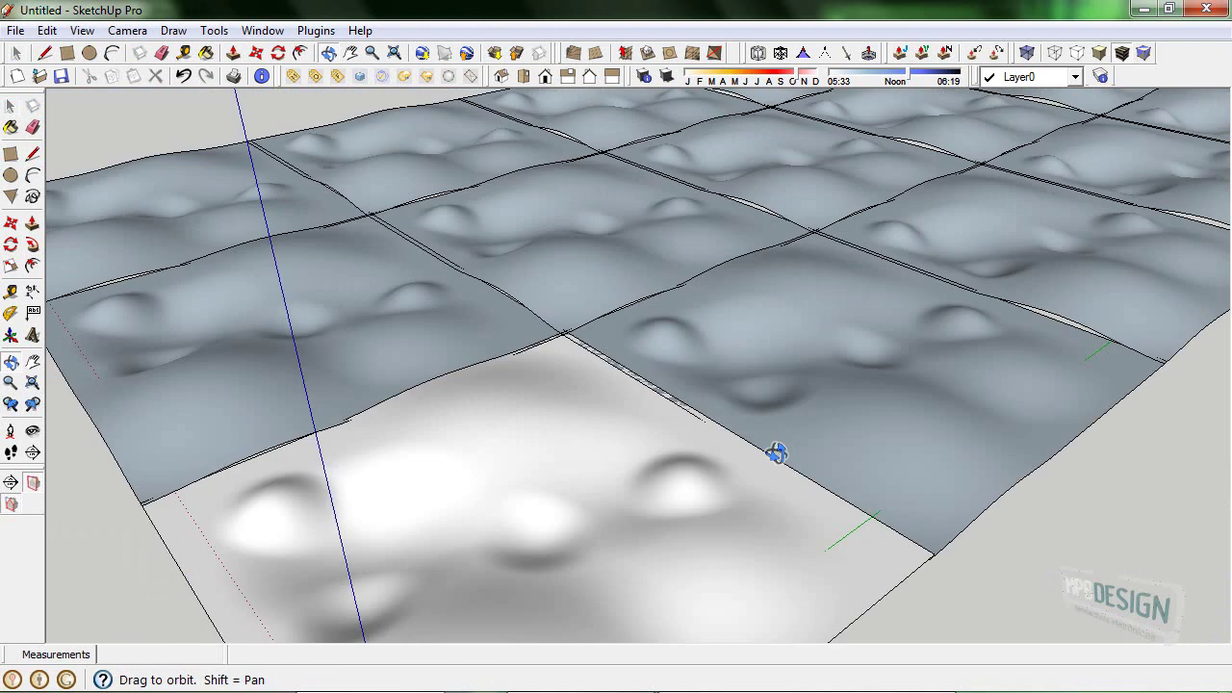
{"action": "scroll", "coordinate": [645, 409], "scroll_direction": "down", "scroll_amount": 3}
{"action": "scroll", "coordinate": [694, 310], "scroll_direction": "down", "scroll_amount": 2}
{"action": "mouse_move", "coordinate": [694, 310]}
{"action": "middle_mouse_down"}
{"action": "mouse_move", "coordinate": [875, 385]}
{"action": "mouse_move", "coordinate": [798, 427]}
{"action": "mouse_move", "coordinate": [798, 473]}
{"action": "mouse_move", "coordinate": [1093, 522]}
{"action": "middle_mouse_up"}
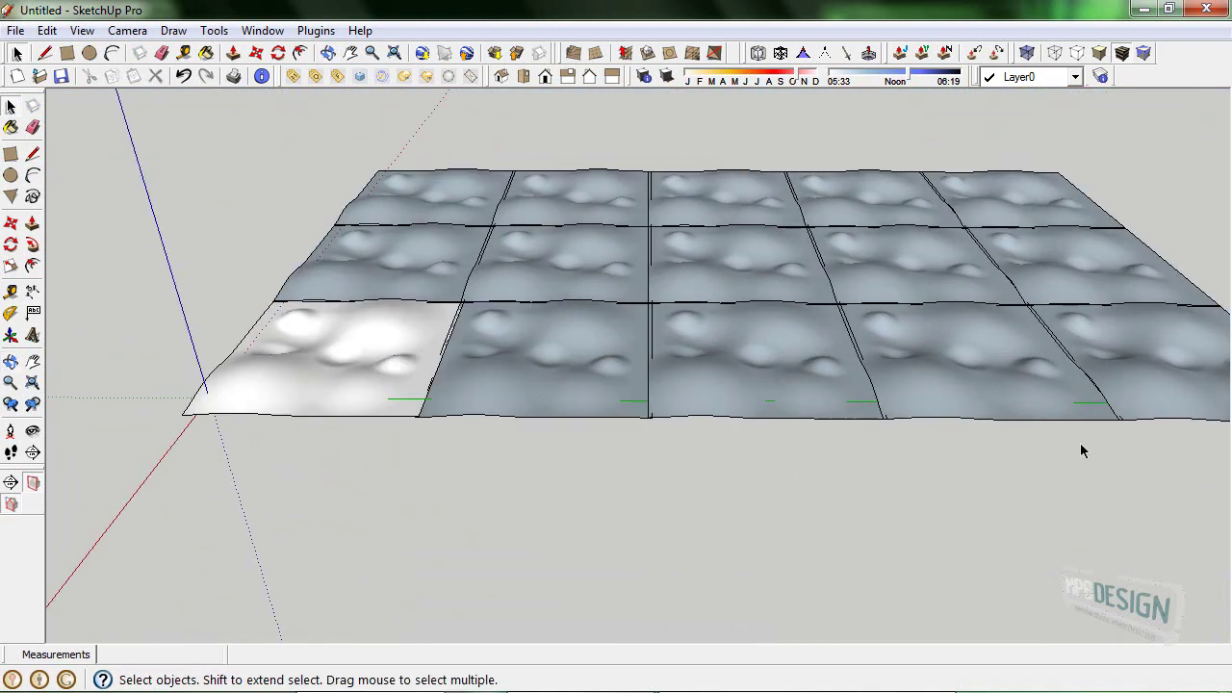
{"action": "left_click_drag", "start_coordinate": [408, 251], "coordinate": [402, 190], "text": "ctrl"}
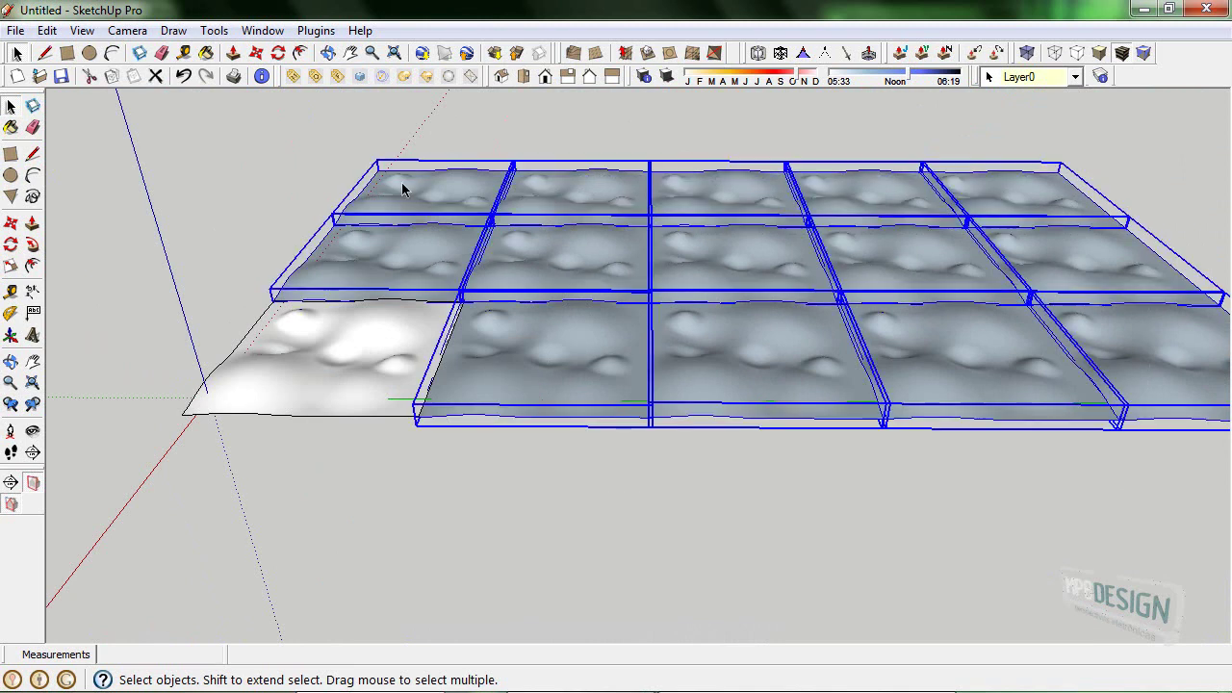
{"action": "key", "text": "Delete"}
Start a circle with its centre on the ground beside the remaining tile.
{"action": "mouse_move", "coordinate": [366, 389]}
{"action": "middle_mouse_down"}
{"action": "mouse_move", "coordinate": [531, 459]}
{"action": "mouse_move", "coordinate": [630, 421]}
{"action": "mouse_move", "coordinate": [602, 425]}
{"action": "mouse_move", "coordinate": [743, 421]}
{"action": "mouse_move", "coordinate": [696, 388]}
{"action": "mouse_move", "coordinate": [596, 372]}
{"action": "mouse_move", "coordinate": [683, 376]}
{"action": "mouse_move", "coordinate": [707, 352]}
{"action": "middle_mouse_up"}
{"action": "key", "text": "c"}
{"action": "scroll", "coordinate": [704, 382], "scroll_direction": "up", "scroll_amount": 2}
{"action": "scroll", "coordinate": [746, 382], "scroll_direction": "up", "scroll_amount": 2}
{"action": "scroll", "coordinate": [705, 393], "scroll_direction": "up", "scroll_amount": 2}
{"action": "scroll", "coordinate": [695, 399], "scroll_direction": "up", "scroll_amount": 2}
{"action": "mouse_move", "coordinate": [692, 399]}
{"action": "middle_mouse_down"}
{"action": "mouse_move", "coordinate": [646, 440]}
{"action": "mouse_move", "coordinate": [674, 418]}
{"action": "middle_mouse_up"}
{"action": "left_click", "coordinate": [709, 435]}
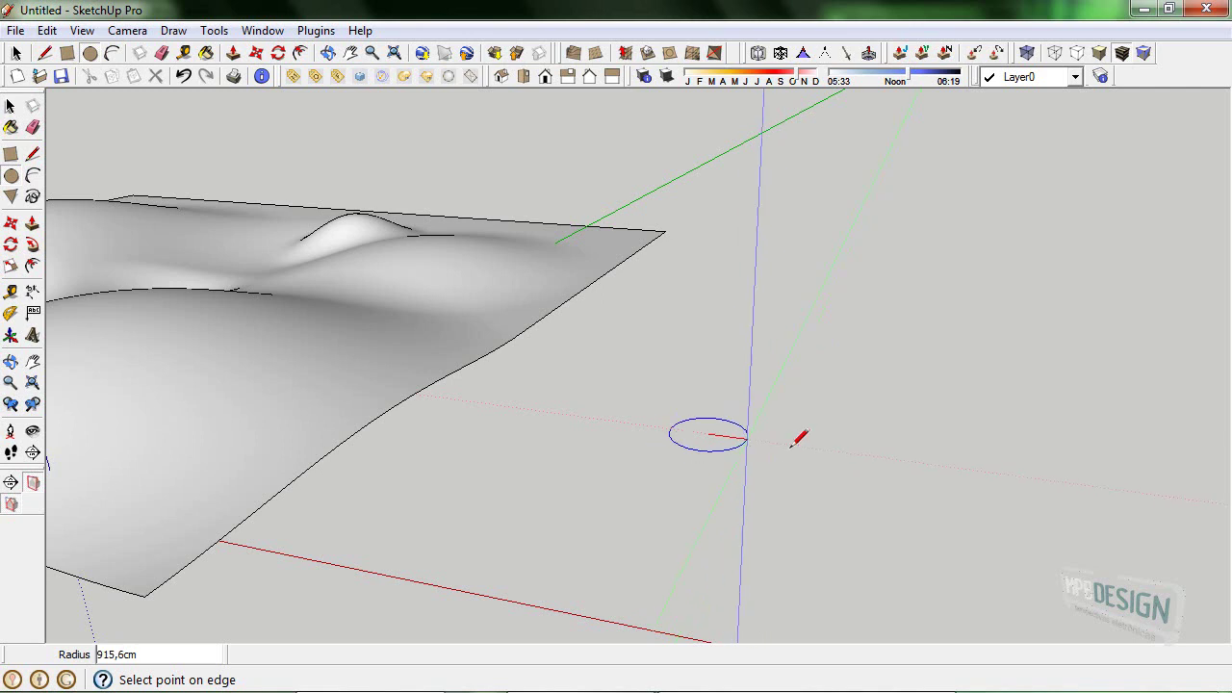
Finish the ground circle and draw a vertical line up from its centre.
{"action": "left_click", "coordinate": [806, 434]}
{"action": "key", "text": "space"}
{"action": "scroll", "coordinate": [712, 424], "scroll_direction": "up", "scroll_amount": 1}
{"action": "scroll", "coordinate": [718, 419], "scroll_direction": "up", "scroll_amount": 1}
{"action": "key", "text": "l"}
{"action": "mouse_move", "coordinate": [719, 414]}
{"action": "middle_mouse_down"}
{"action": "mouse_move", "coordinate": [704, 426]}
{"action": "mouse_move", "coordinate": [720, 420]}
{"action": "mouse_move", "coordinate": [674, 402]}
{"action": "mouse_move", "coordinate": [648, 331]}
{"action": "middle_mouse_up"}
{"action": "left_click", "coordinate": [695, 437]}
{"action": "mouse_move", "coordinate": [699, 139]}
{"action": "middle_mouse_down"}
{"action": "mouse_move", "coordinate": [694, 179]}
{"action": "mouse_move", "coordinate": [716, 137]}
{"action": "middle_mouse_up"}
{"action": "left_click", "coordinate": [708, 99]}
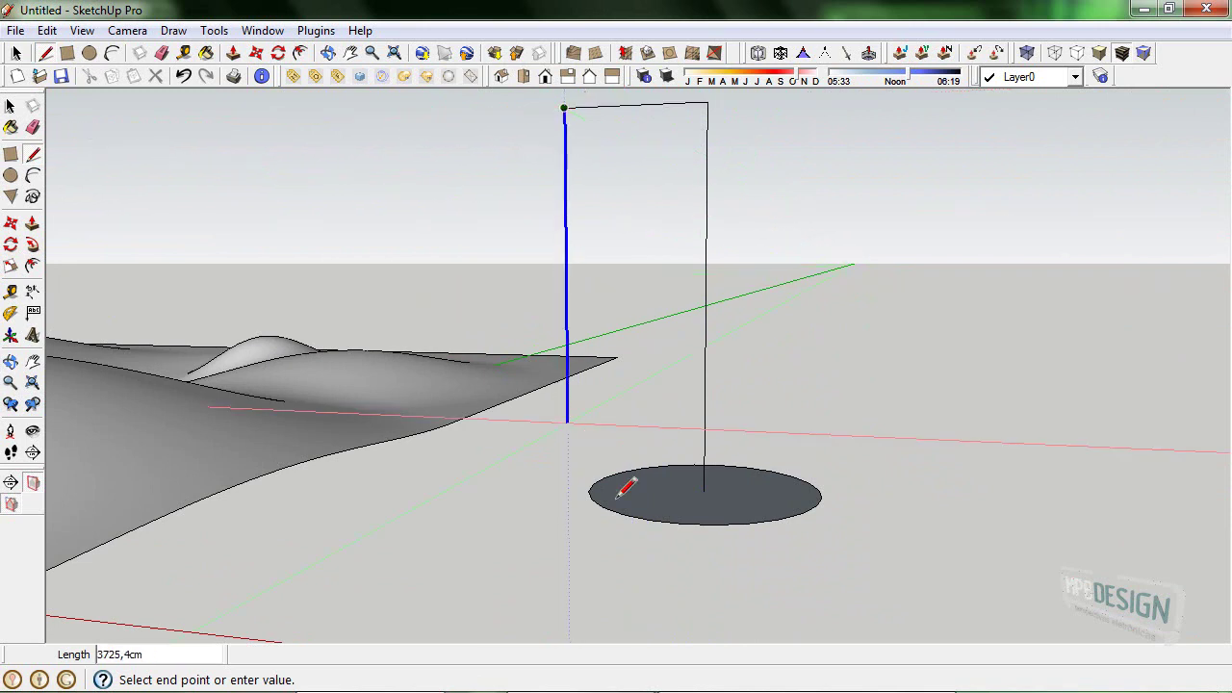
Close the outline into a tall upright rectangular face and select it.
{"action": "middle_click_drag", "start_coordinate": [720, 473], "coordinate": [807, 488], "text": "shift"}
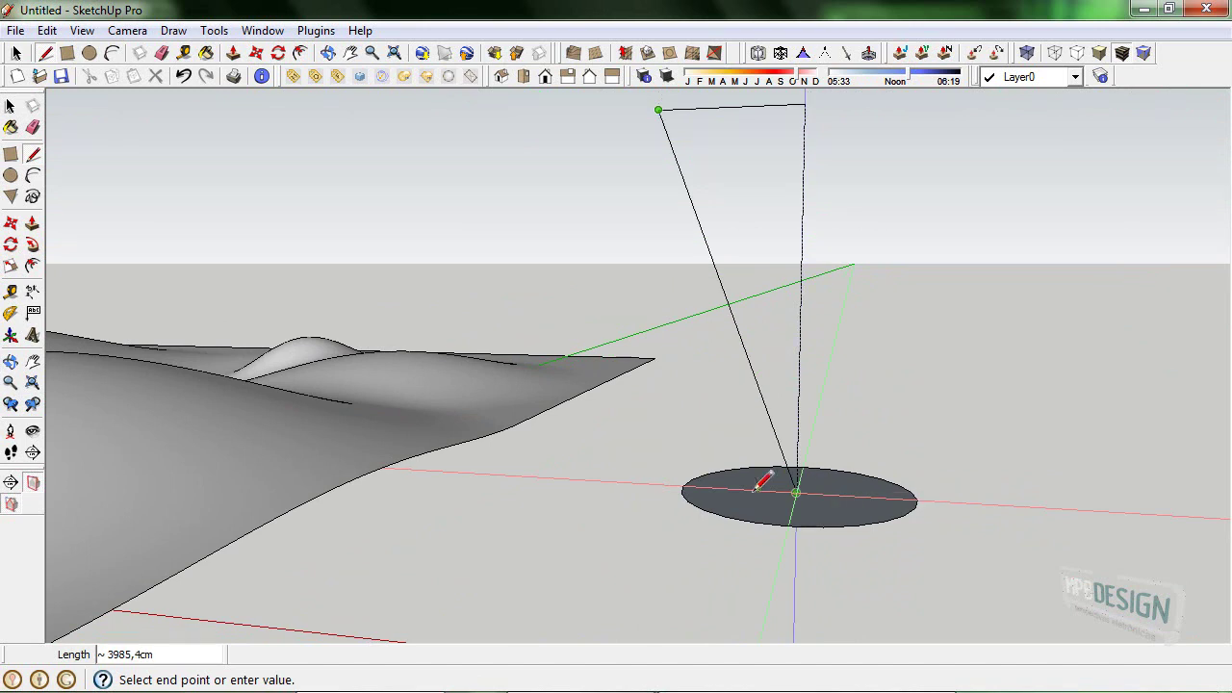
{"action": "left_click", "coordinate": [656, 481]}
{"action": "left_click", "coordinate": [795, 493]}
{"action": "mouse_move", "coordinate": [796, 493]}
{"action": "middle_mouse_down"}
{"action": "mouse_move", "coordinate": [538, 454]}
{"action": "mouse_move", "coordinate": [922, 554]}
{"action": "mouse_move", "coordinate": [702, 380]}
{"action": "mouse_move", "coordinate": [747, 472]}
{"action": "mouse_move", "coordinate": [735, 476]}
{"action": "mouse_move", "coordinate": [742, 498]}
{"action": "mouse_move", "coordinate": [689, 296]}
{"action": "middle_mouse_up"}
{"action": "key", "text": "space"}
{"action": "left_click_drag", "start_coordinate": [828, 284], "coordinate": [828, 283]}
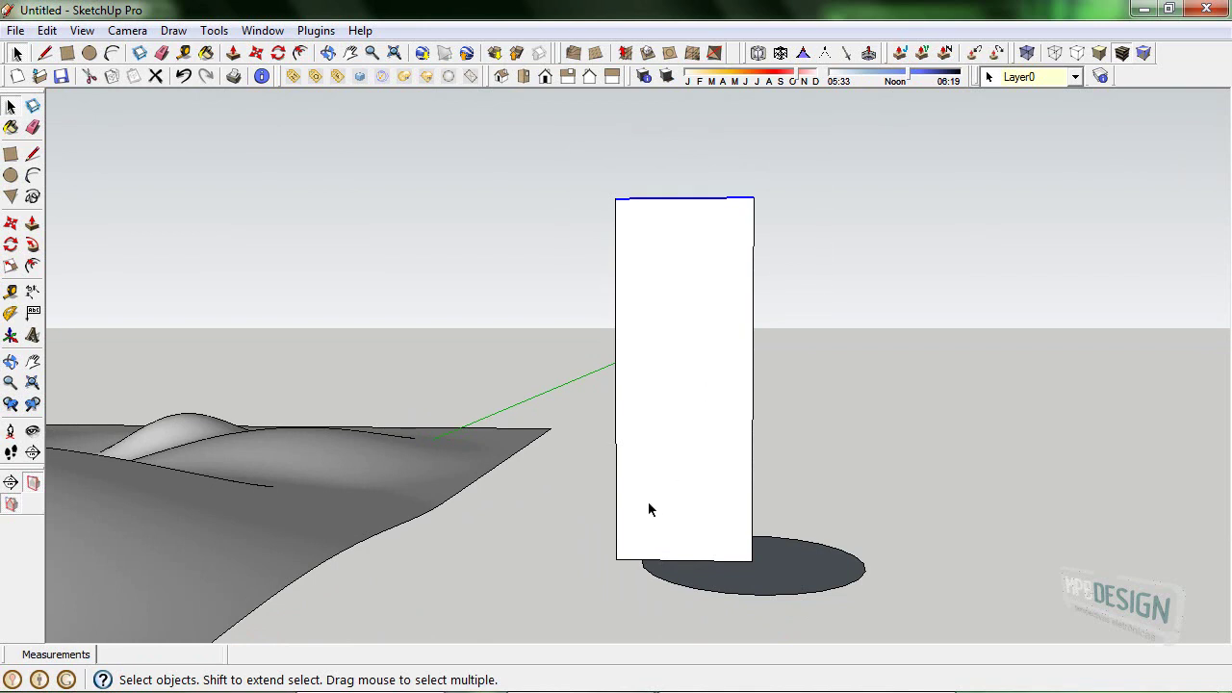
{"action": "scroll", "coordinate": [693, 341], "scroll_direction": "down", "scroll_amount": 2}
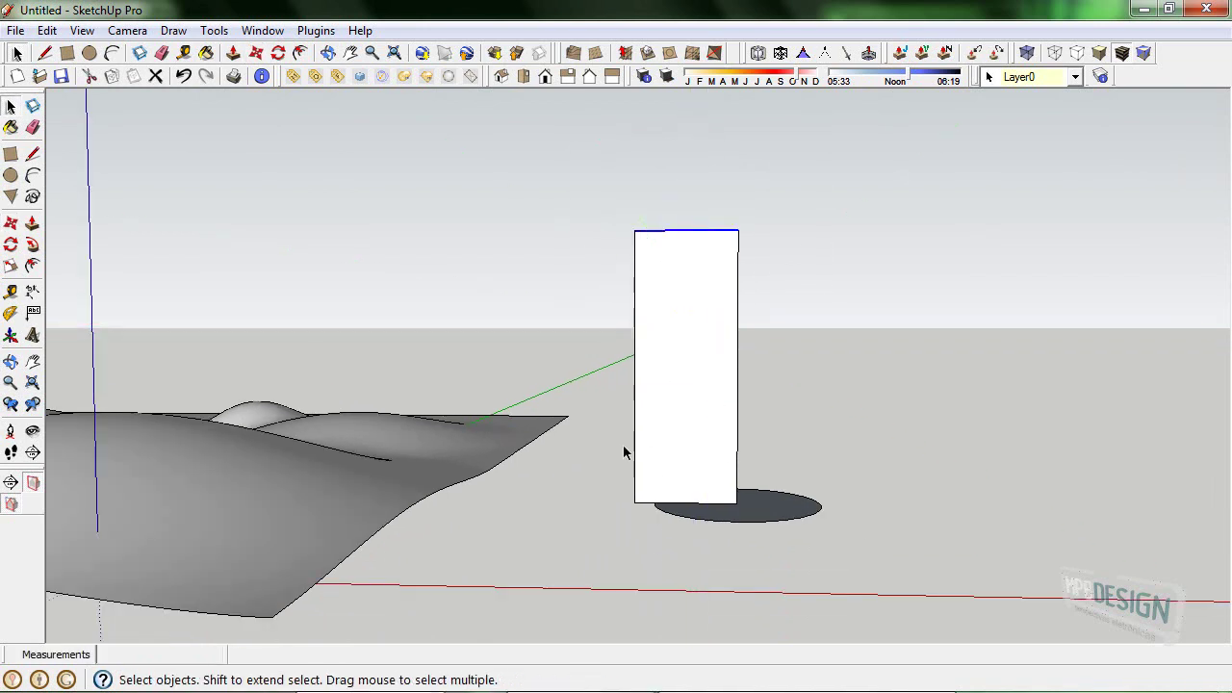
{"action": "scroll", "coordinate": [592, 483], "scroll_direction": "up", "scroll_amount": 2}
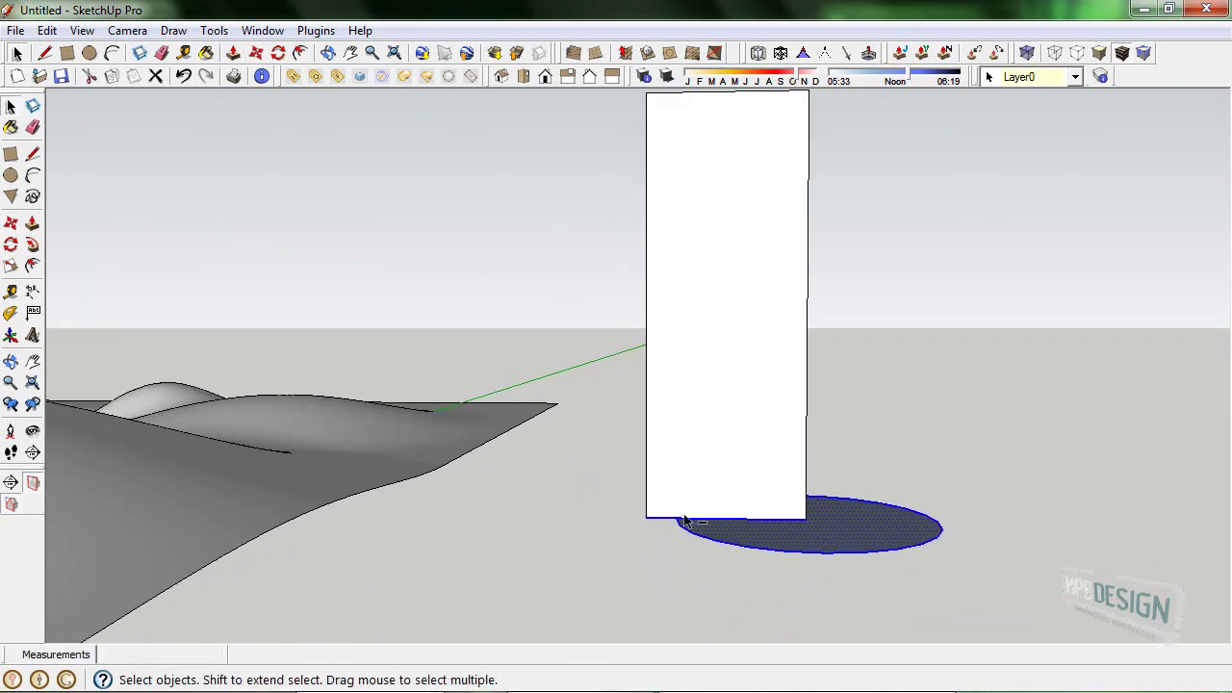
{"action": "mouse_move", "coordinate": [678, 525]}
{"action": "middle_mouse_down"}
{"action": "mouse_move", "coordinate": [734, 542]}
{"action": "mouse_move", "coordinate": [735, 555]}
{"action": "mouse_move", "coordinate": [735, 516]}
{"action": "middle_mouse_up"}
Draw a stray circle at the profile's bottom corner, then erase it.
{"action": "key", "text": "c"}
{"action": "left_click", "coordinate": [719, 529]}
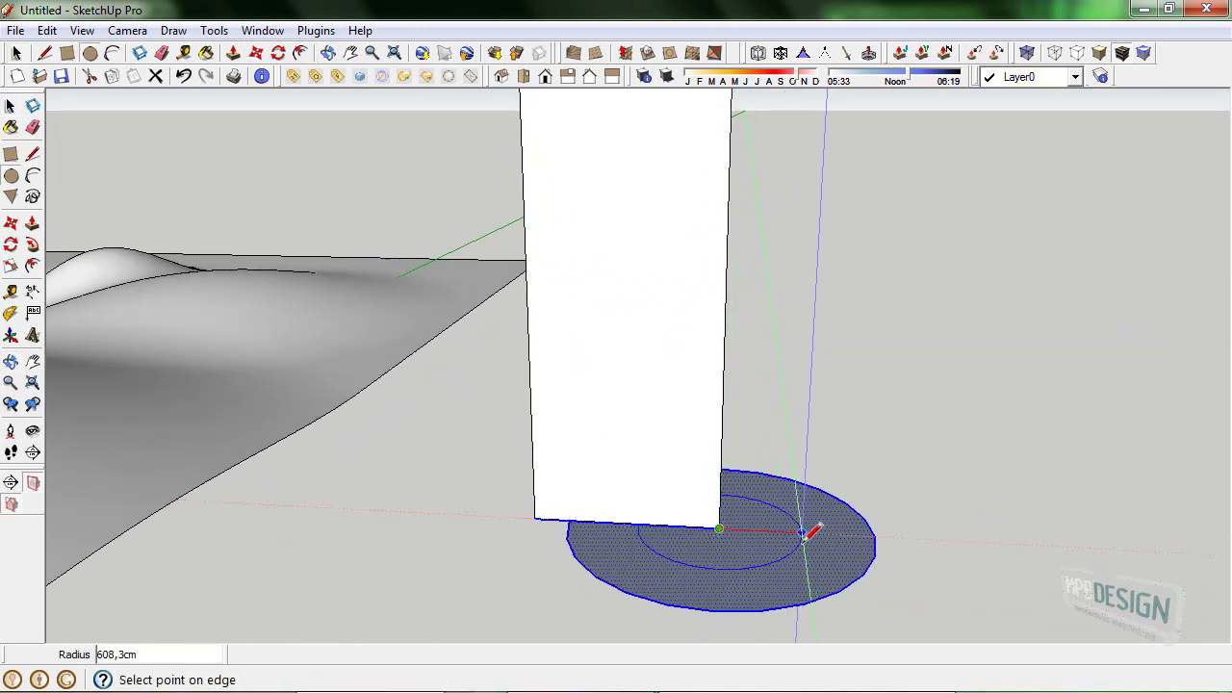
{"action": "left_click", "coordinate": [805, 533]}
{"action": "key", "text": "space"}
{"action": "key", "text": "e"}
{"action": "left_click", "coordinate": [874, 558]}
{"action": "key", "text": "space"}
{"action": "scroll", "coordinate": [742, 551], "scroll_direction": "down", "scroll_amount": 2}
{"action": "mouse_move", "coordinate": [741, 551]}
{"action": "middle_mouse_down"}
{"action": "mouse_move", "coordinate": [726, 522]}
{"action": "mouse_move", "coordinate": [625, 465]}
{"action": "middle_mouse_up"}
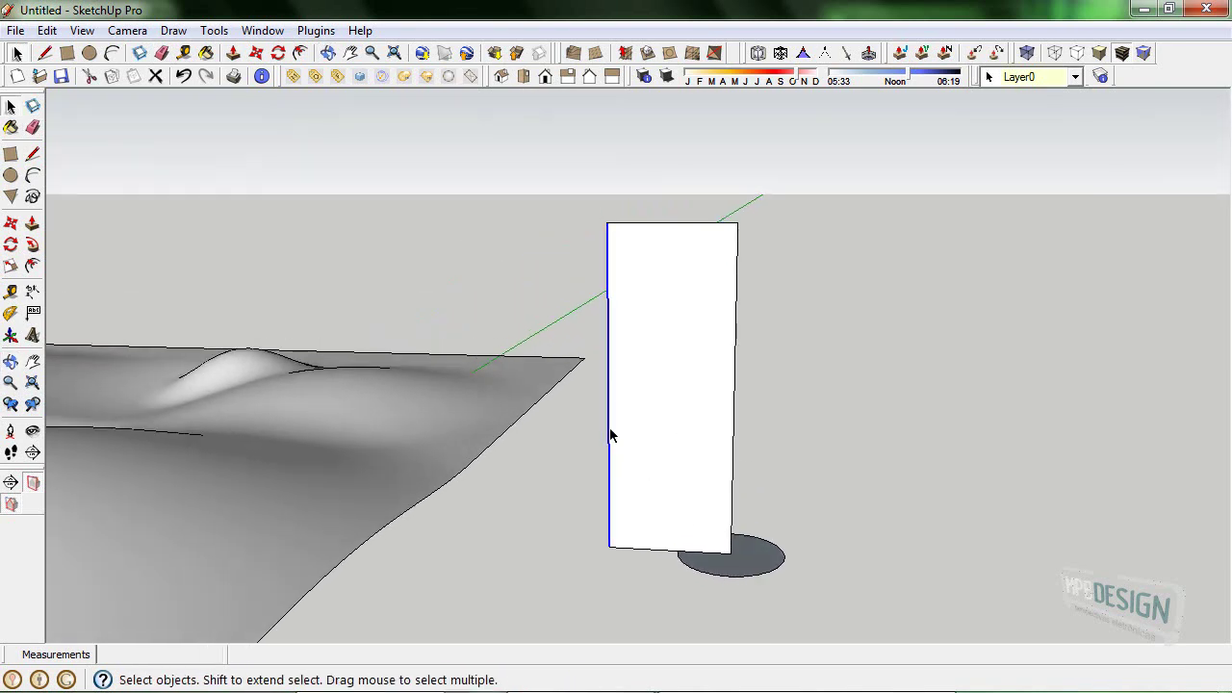
Move the upright panel to a new spot.
{"action": "key", "text": "m"}
{"action": "left_click", "coordinate": [609, 437]}
{"action": "left_click", "coordinate": [666, 448]}
{"action": "key", "text": "space"}
{"action": "mouse_move", "coordinate": [683, 485]}
{"action": "middle_mouse_down"}
{"action": "mouse_move", "coordinate": [696, 485]}
{"action": "mouse_move", "coordinate": [719, 302]}
{"action": "middle_mouse_up"}
{"action": "scroll", "coordinate": [724, 214], "scroll_direction": "up", "scroll_amount": 2}
Draw an arc on the panel's top edge after two cancelled attempts.
{"action": "key", "text": "c"}
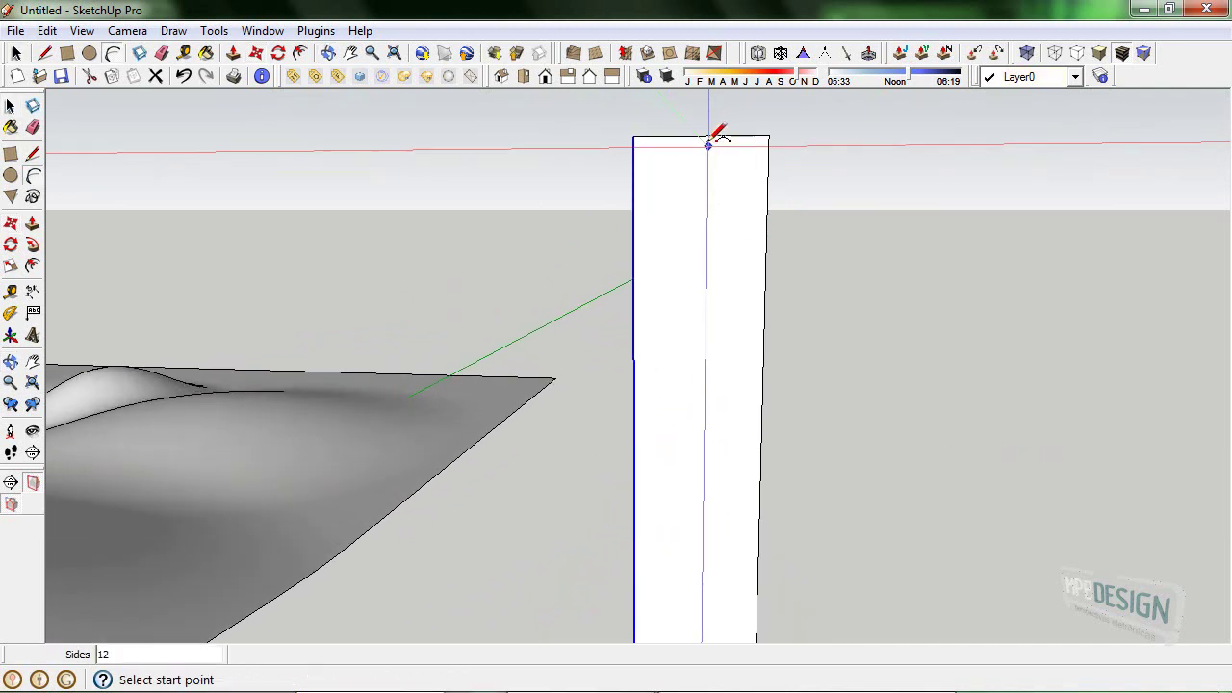
{"action": "left_click", "coordinate": [710, 137]}
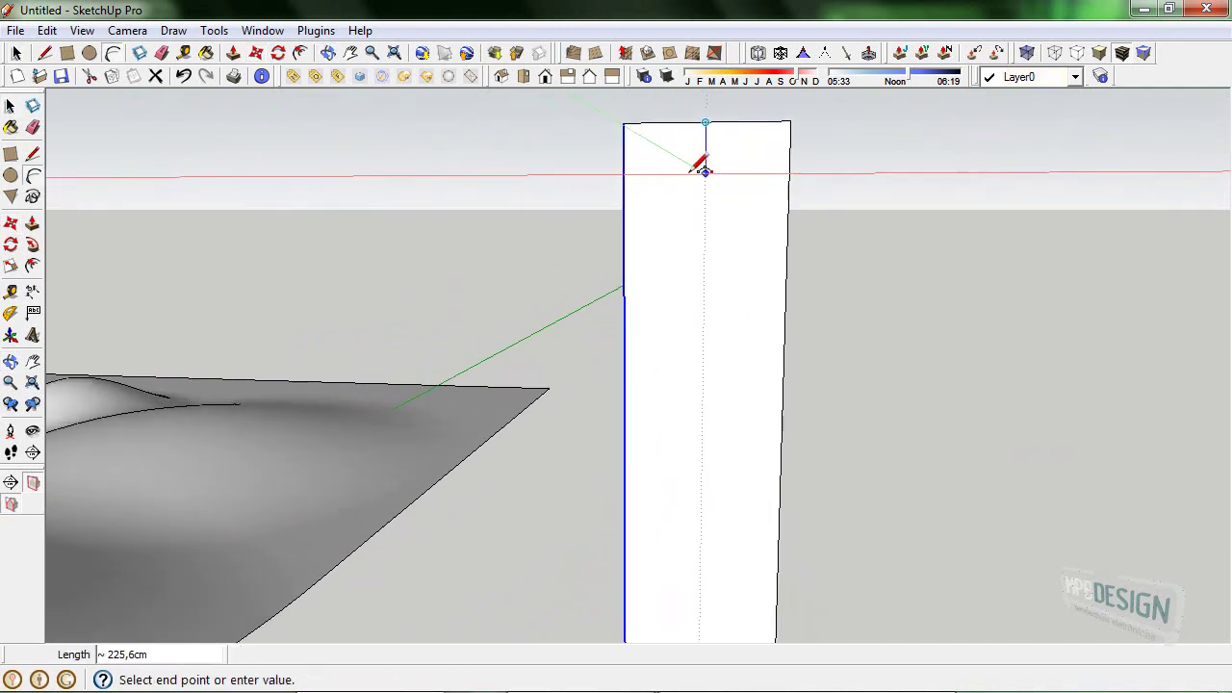
{"action": "key", "text": "Escape"}
{"action": "left_click", "coordinate": [733, 123]}
{"action": "left_click", "coordinate": [706, 163]}
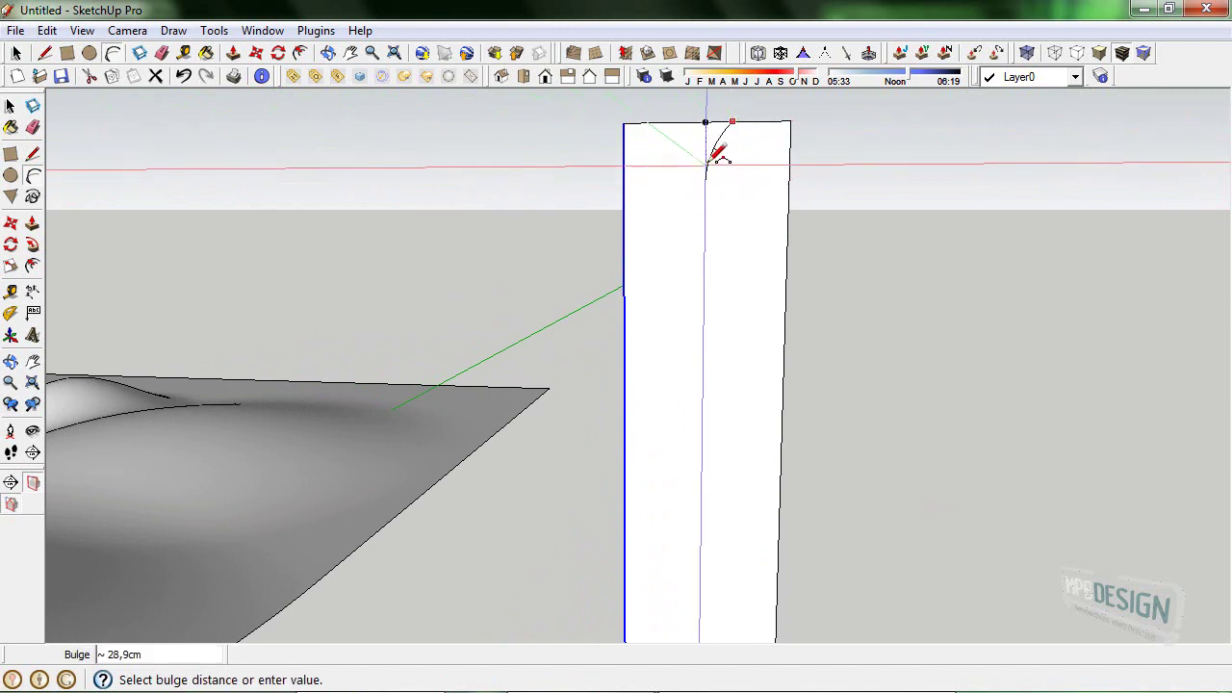
{"action": "key", "text": "Escape"}
{"action": "scroll", "coordinate": [731, 130], "scroll_direction": "up", "scroll_amount": 1}
{"action": "left_click", "coordinate": [737, 114]}
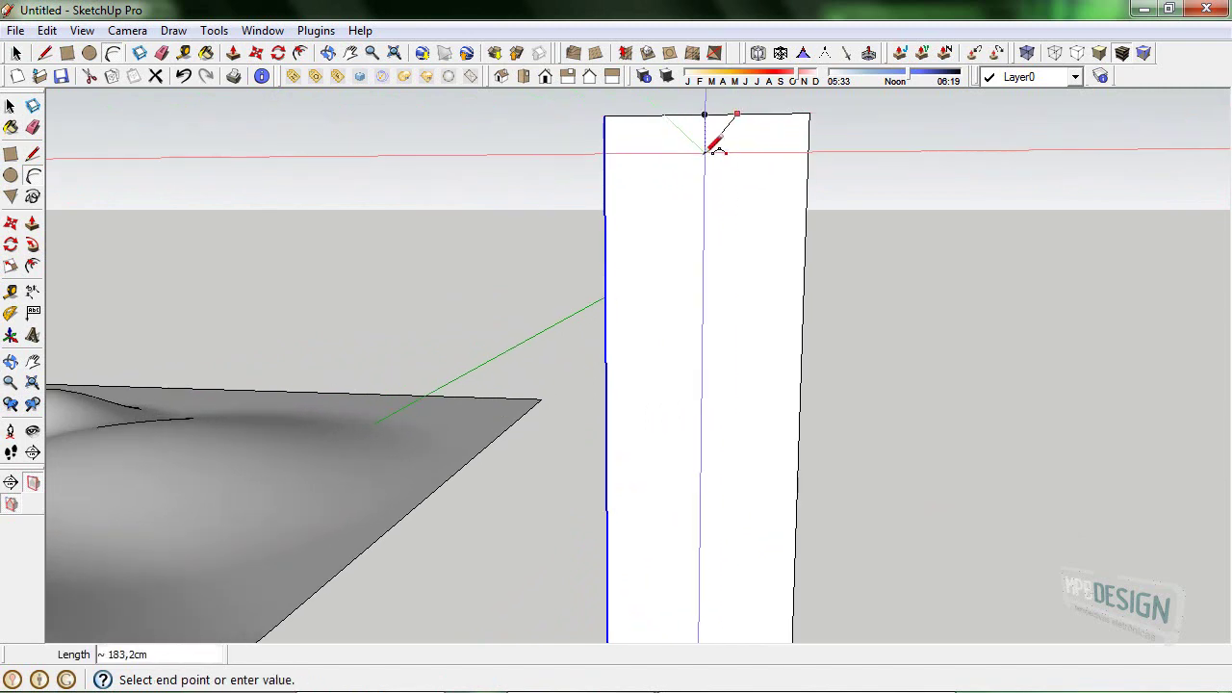
{"action": "left_click", "coordinate": [705, 115]}
{"action": "scroll", "coordinate": [727, 120], "scroll_direction": "up", "scroll_amount": 1}
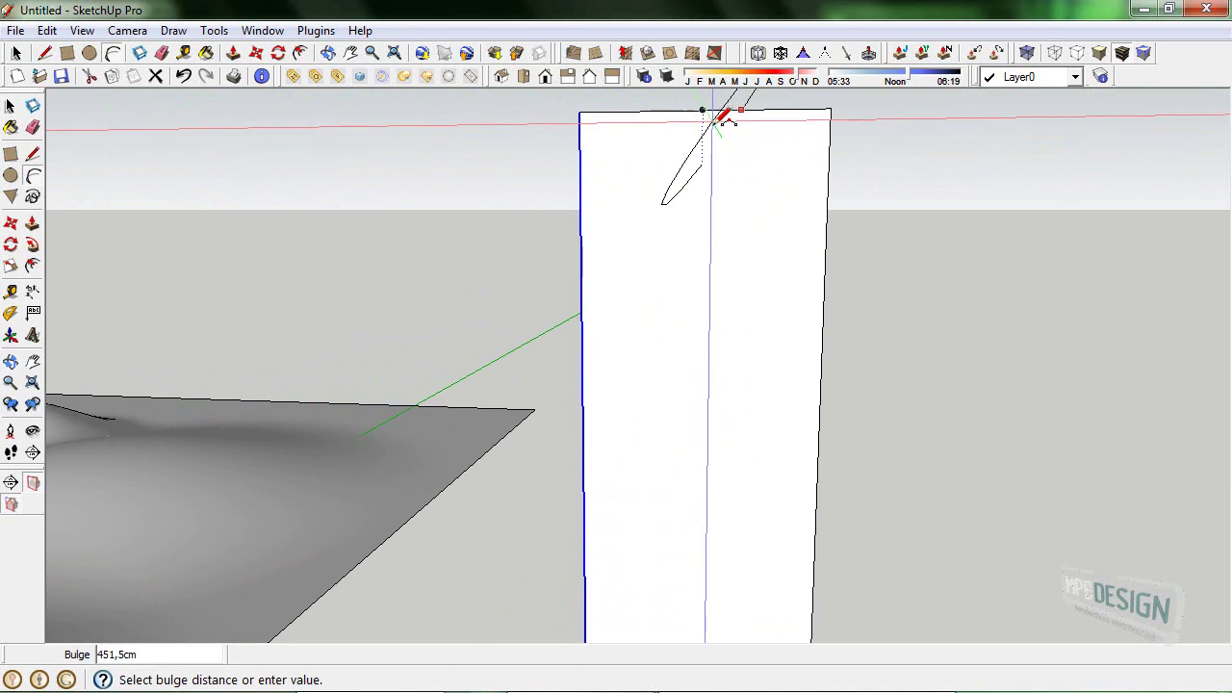
{"action": "scroll", "coordinate": [722, 120], "scroll_direction": "up", "scroll_amount": 2}
{"action": "scroll", "coordinate": [713, 123], "scroll_direction": "up", "scroll_amount": 1}
{"action": "middle_click_drag", "start_coordinate": [709, 124], "coordinate": [748, 192], "text": "shift"}
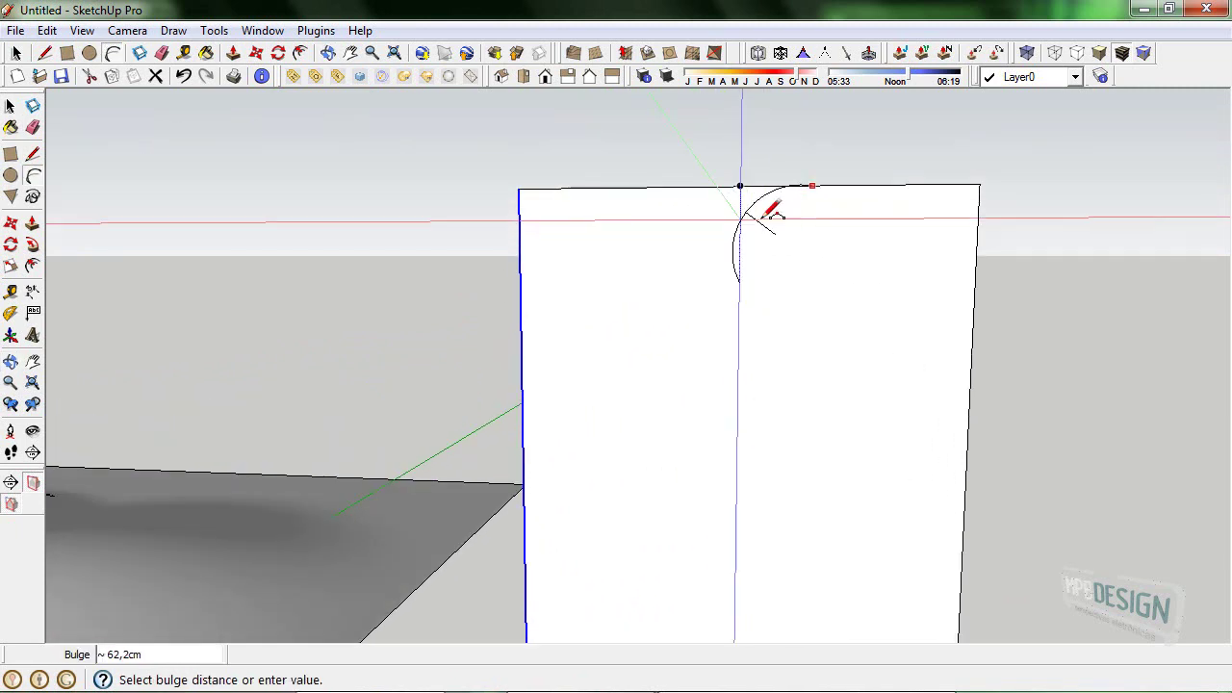
{"action": "left_click", "coordinate": [748, 286]}
Undo that arc and redraw it as the rounded top corner.
{"action": "key", "text": "ctrl+z"}
{"action": "left_click", "coordinate": [802, 185]}
{"action": "left_click", "coordinate": [739, 276]}
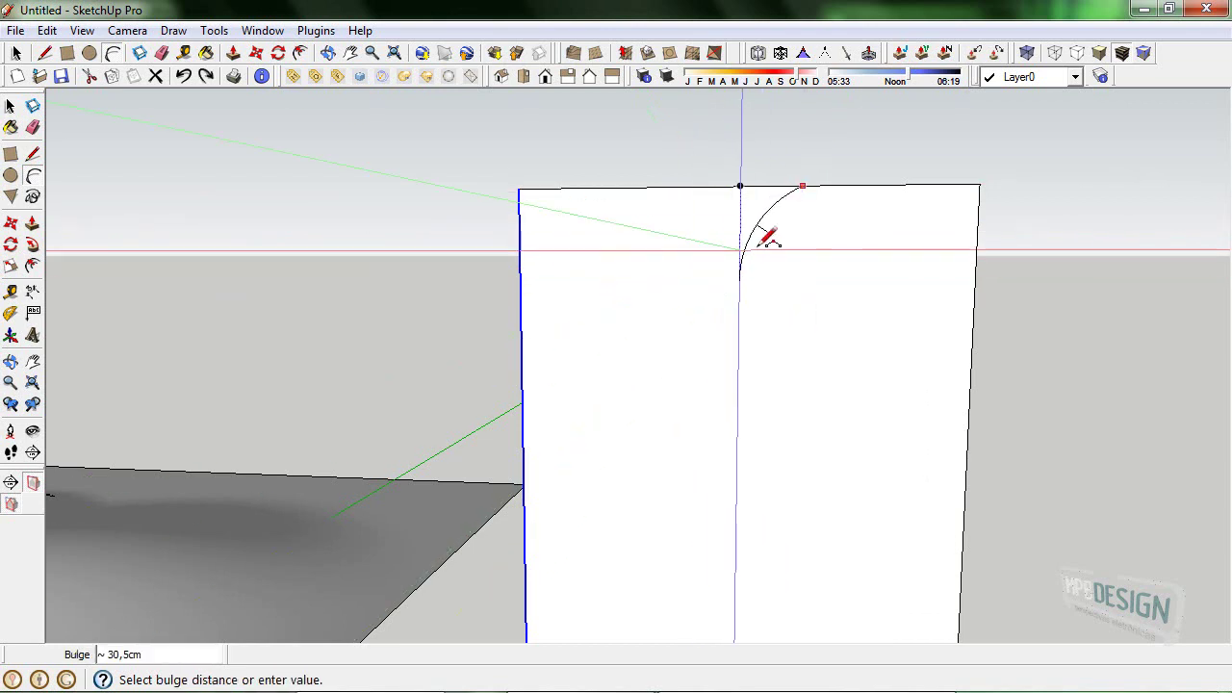
{"action": "left_click", "coordinate": [748, 277]}
Draw a vertical splitting line and a curved base arc to the bottom-left corner.
{"action": "left_click", "coordinate": [750, 284]}
{"action": "middle_click_drag", "start_coordinate": [741, 277], "coordinate": [803, 350]}
{"action": "left_click", "coordinate": [772, 343]}
{"action": "key", "text": "Escape"}
{"action": "left_click", "coordinate": [772, 343]}
{"action": "left_click", "coordinate": [734, 465]}
{"action": "mouse_move", "coordinate": [778, 408]}
{"action": "middle_mouse_down"}
{"action": "mouse_move", "coordinate": [696, 278]}
{"action": "mouse_move", "coordinate": [627, 509]}
{"action": "mouse_move", "coordinate": [686, 483]}
{"action": "mouse_move", "coordinate": [693, 350]}
{"action": "middle_mouse_up"}
{"action": "left_click", "coordinate": [761, 400]}
Erase the excess piece of the panel with the Eraser.
{"action": "key", "text": "space"}
{"action": "key", "text": "e"}
{"action": "left_click", "coordinate": [680, 256]}
{"action": "key", "text": "space"}
Sweep the profile around the base circle with Follow Me.
{"action": "mouse_move", "coordinate": [737, 594]}
{"action": "middle_mouse_down"}
{"action": "mouse_move", "coordinate": [820, 604]}
{"action": "mouse_move", "coordinate": [796, 523]}
{"action": "mouse_move", "coordinate": [773, 604]}
{"action": "middle_mouse_up"}
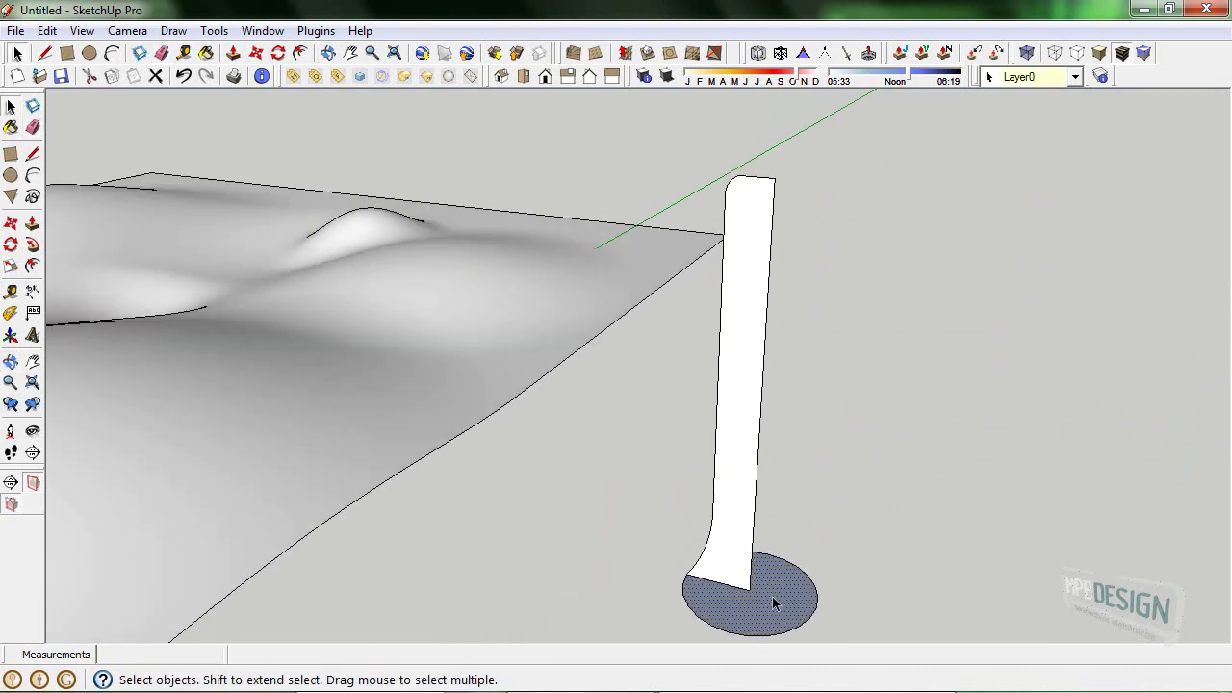
{"action": "left_click", "coordinate": [34, 246]}
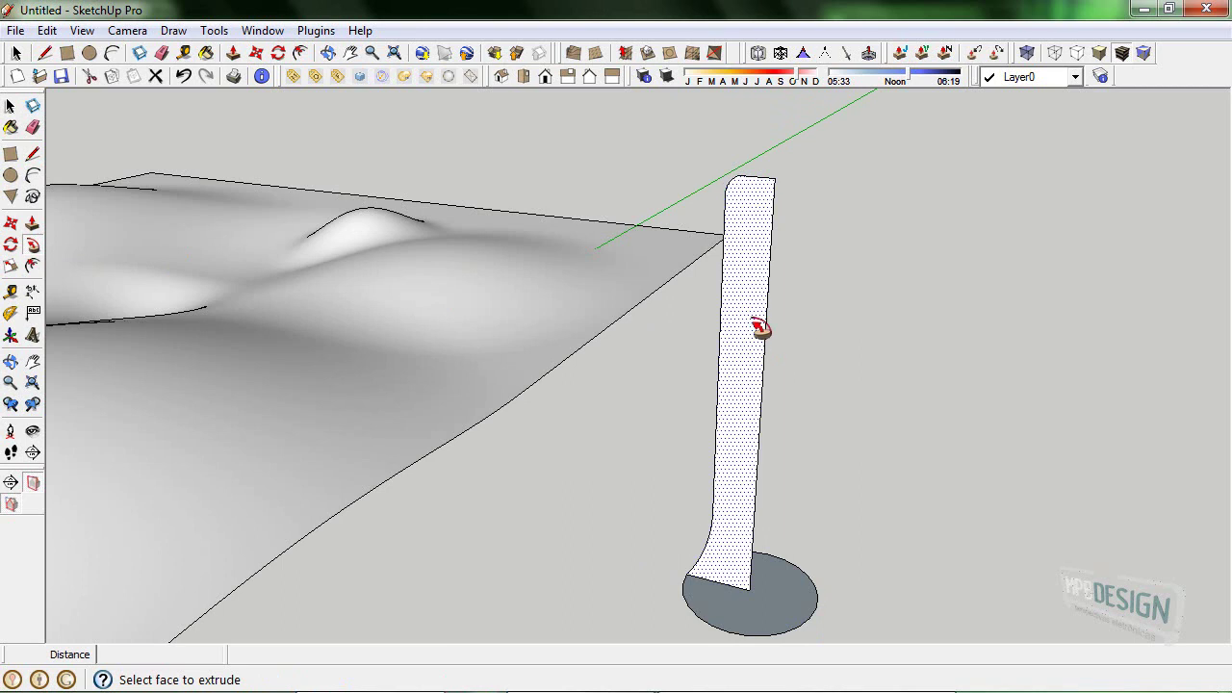
{"action": "left_click_drag", "start_coordinate": [759, 328], "coordinate": [778, 570]}
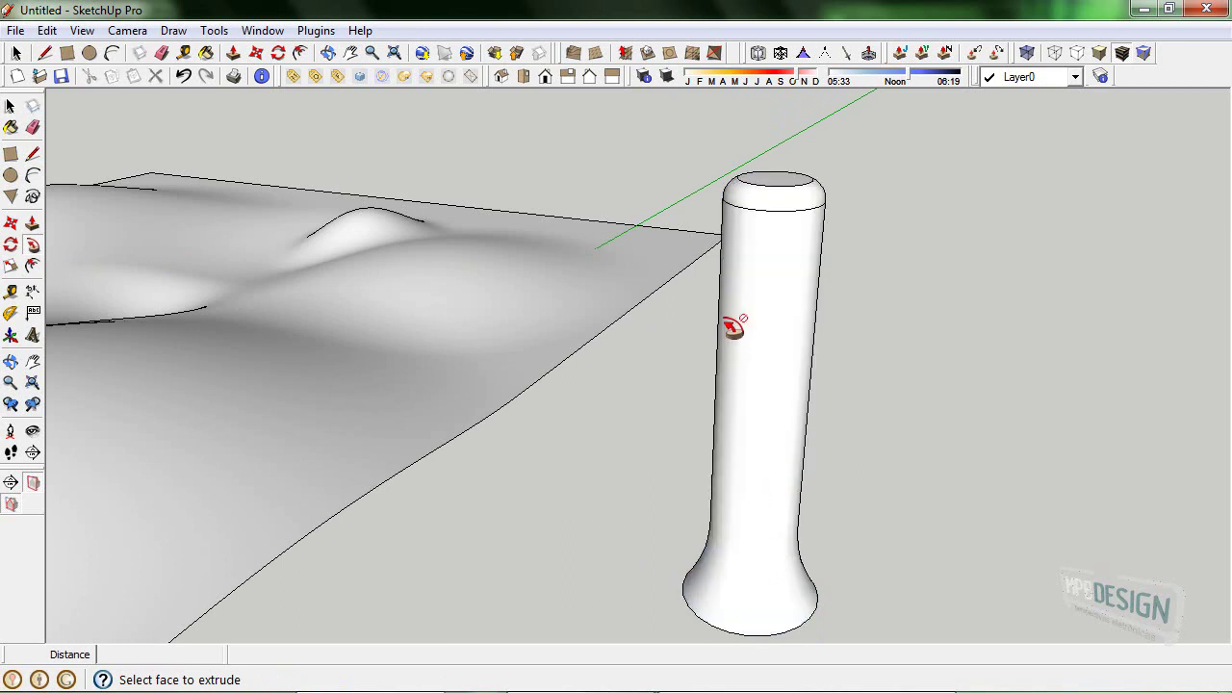
{"action": "key", "text": "space"}
Check the sweep by undoing and redoing it, then select the whole pillar.
{"action": "mouse_move", "coordinate": [778, 346]}
{"action": "middle_mouse_down"}
{"action": "mouse_move", "coordinate": [796, 434]}
{"action": "mouse_move", "coordinate": [761, 289]}
{"action": "mouse_move", "coordinate": [731, 489]}
{"action": "mouse_move", "coordinate": [707, 428]}
{"action": "middle_mouse_up"}
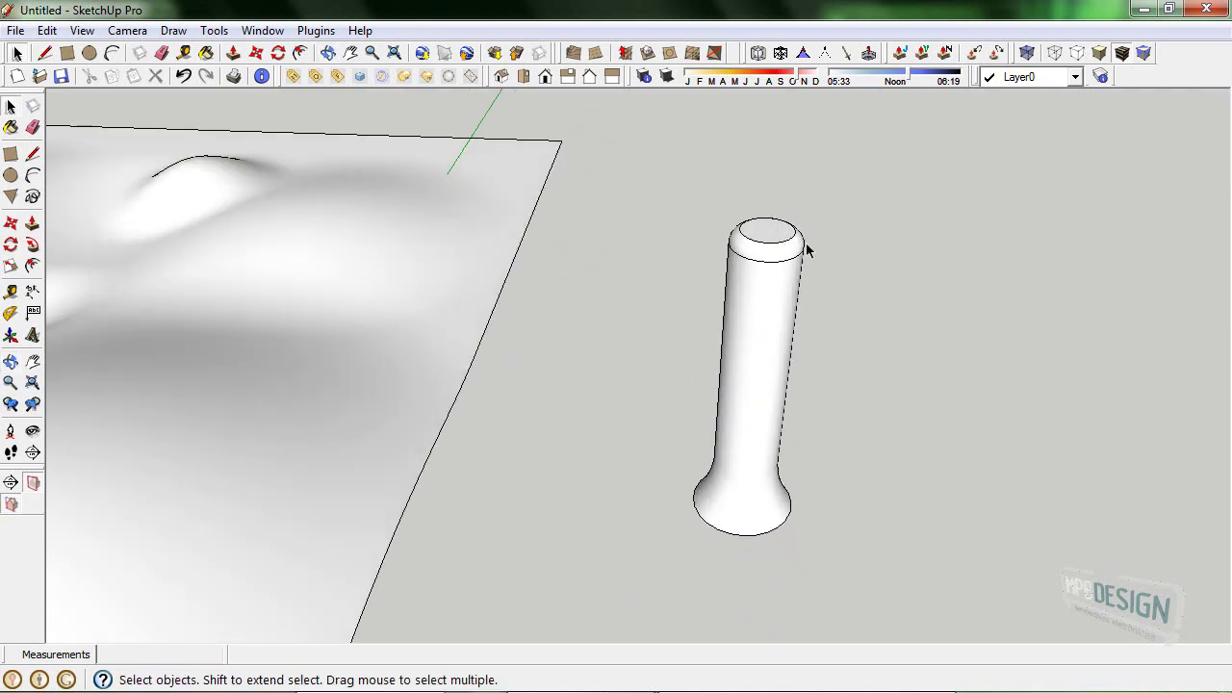
{"action": "mouse_move", "coordinate": [774, 294]}
{"action": "middle_mouse_down"}
{"action": "mouse_move", "coordinate": [749, 319]}
{"action": "mouse_move", "coordinate": [789, 414]}
{"action": "middle_mouse_up"}
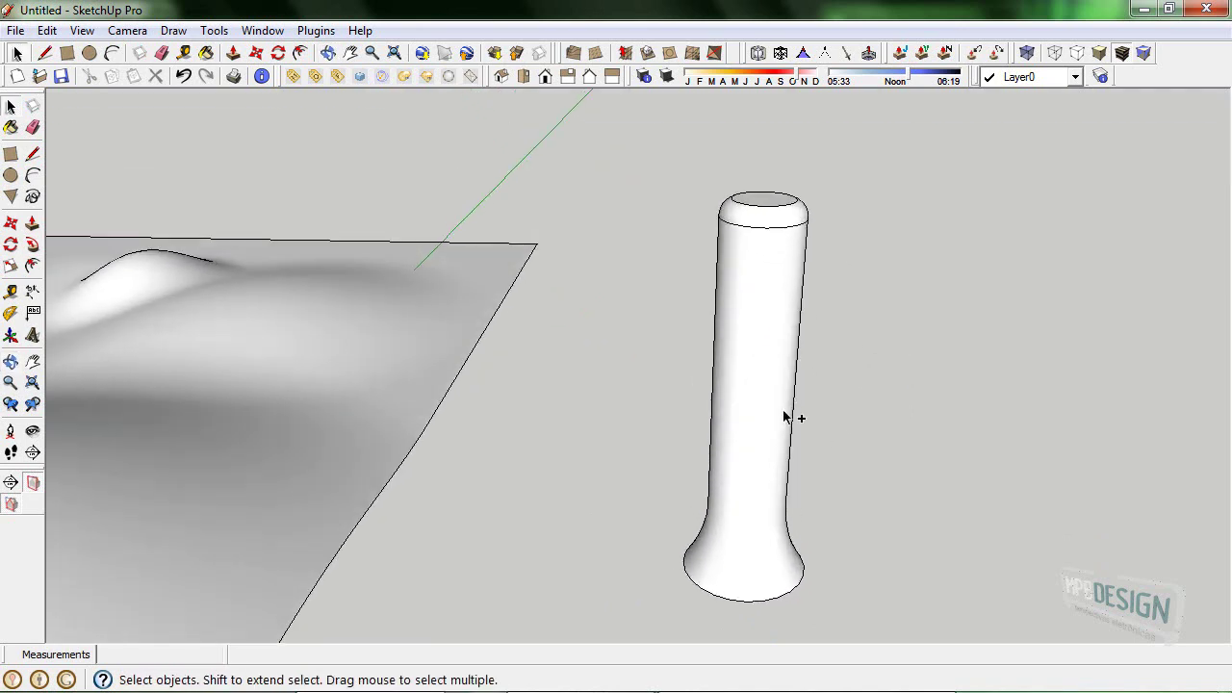
{"action": "key", "text": "ctrl+z"}
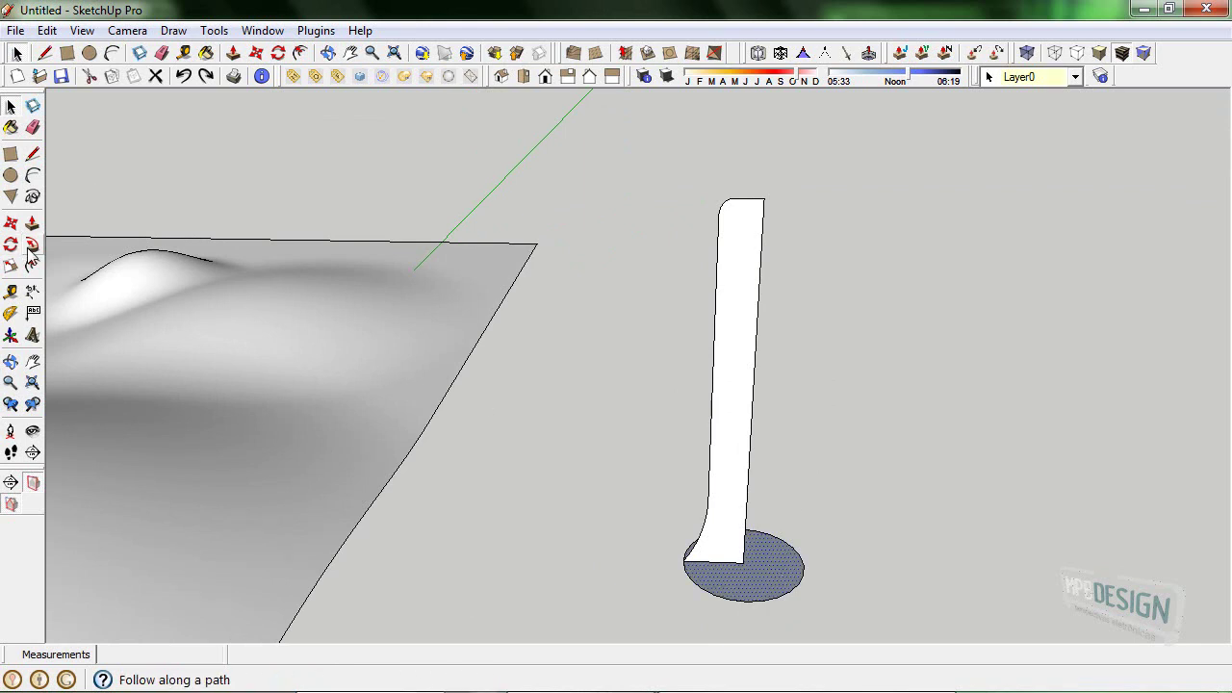
{"action": "key", "text": "ctrl+y"}
{"action": "key", "text": "space"}
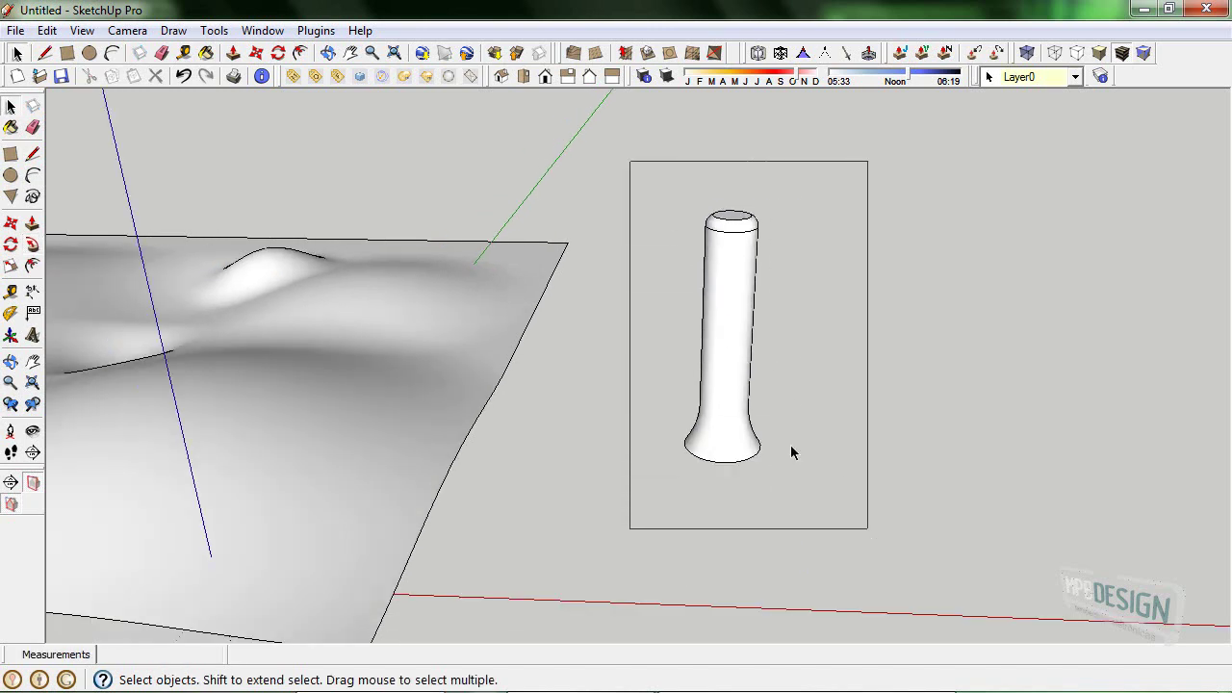
{"action": "left_click_drag", "start_coordinate": [630, 160], "coordinate": [792, 452]}
{"action": "scroll", "coordinate": [771, 405], "scroll_direction": "up", "scroll_amount": 2}
{"action": "scroll", "coordinate": [731, 284], "scroll_direction": "up", "scroll_amount": 2}
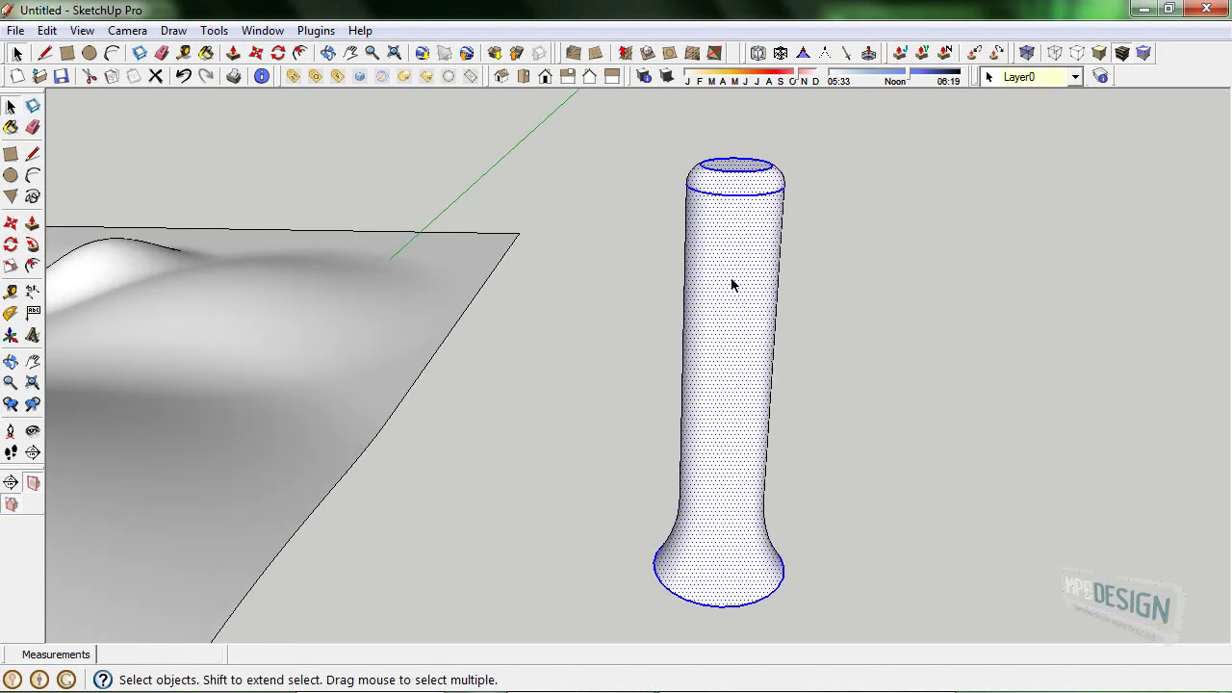
Make the selected pillar a component named Component#1 via G.
{"action": "key", "text": "g"}
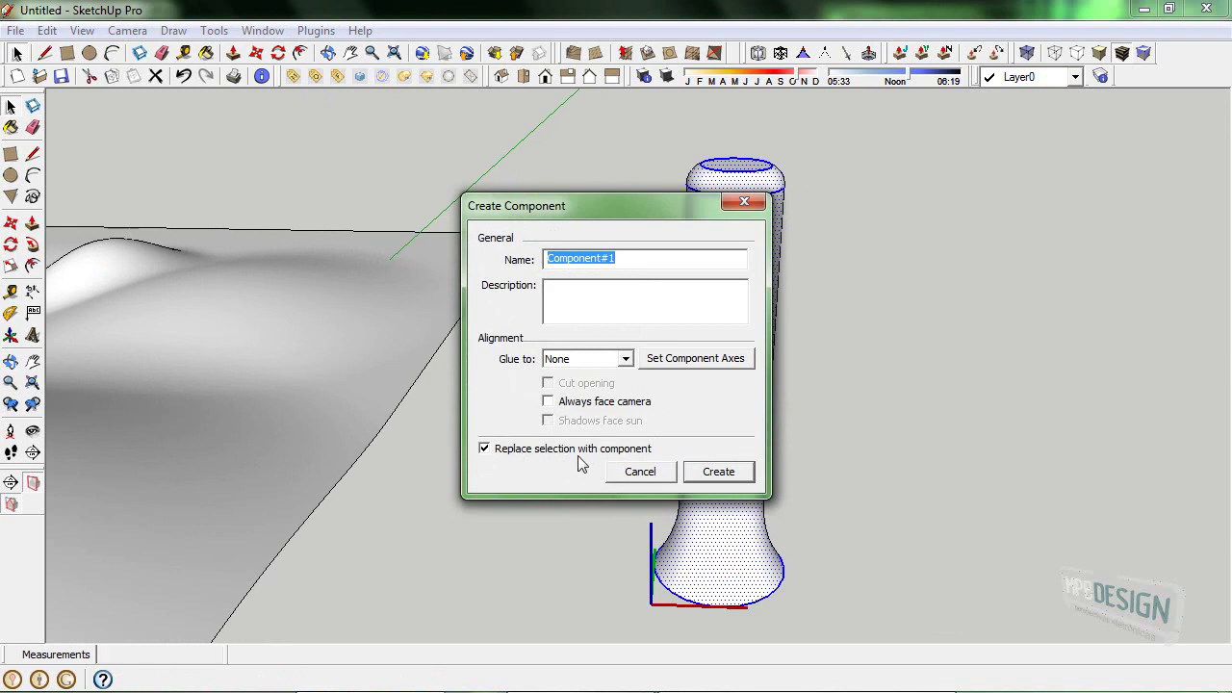
{"action": "left_click", "coordinate": [718, 472]}
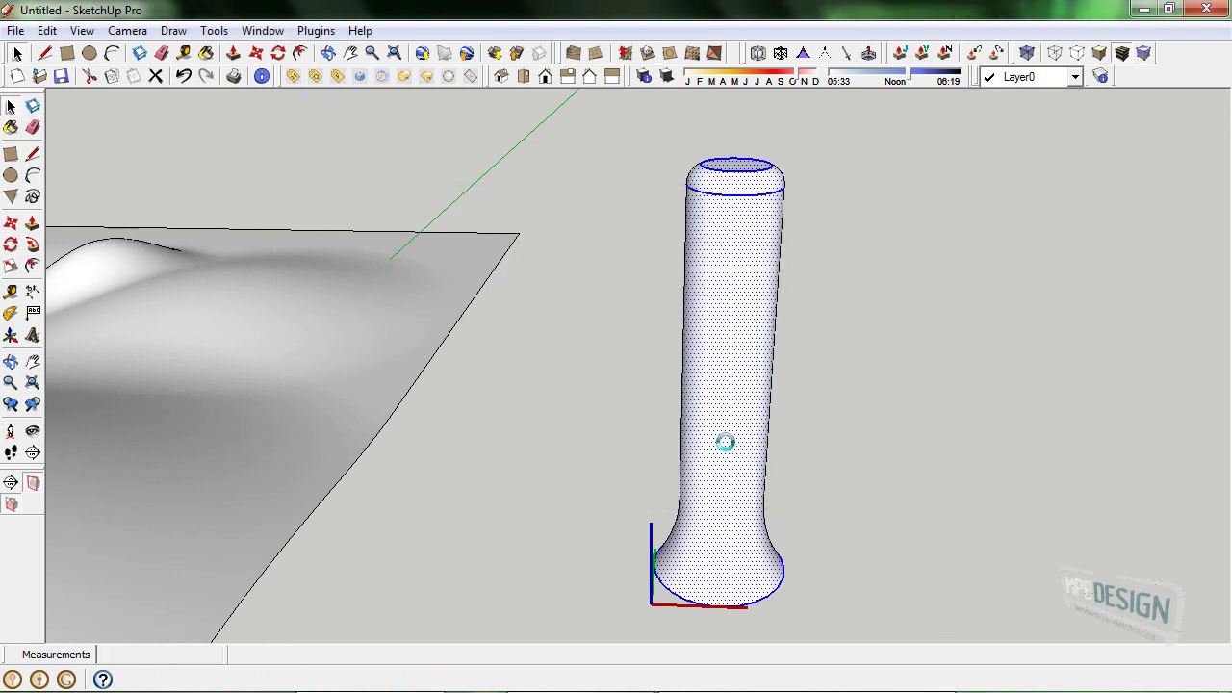
{"action": "mouse_move", "coordinate": [729, 452]}
{"action": "middle_mouse_down"}
{"action": "mouse_move", "coordinate": [710, 394]}
{"action": "mouse_move", "coordinate": [831, 478]}
{"action": "middle_mouse_up"}
Ctrl-move copies of the pillar component beside the original near the terrain.
{"action": "key", "text": "m"}
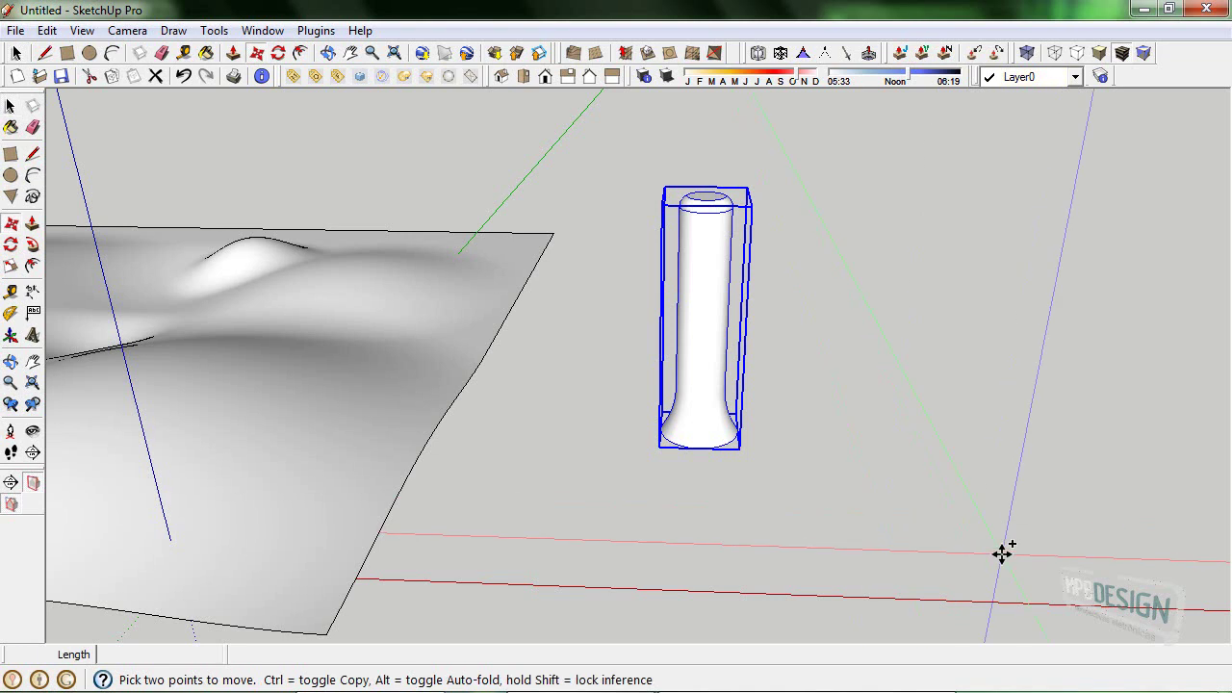
{"action": "key", "text": "ctrl"}
{"action": "left_click", "coordinate": [1004, 550]}
{"action": "mouse_move", "coordinate": [841, 484]}
{"action": "middle_mouse_down"}
{"action": "mouse_move", "coordinate": [804, 532]}
{"action": "mouse_move", "coordinate": [790, 485]}
{"action": "middle_mouse_up"}
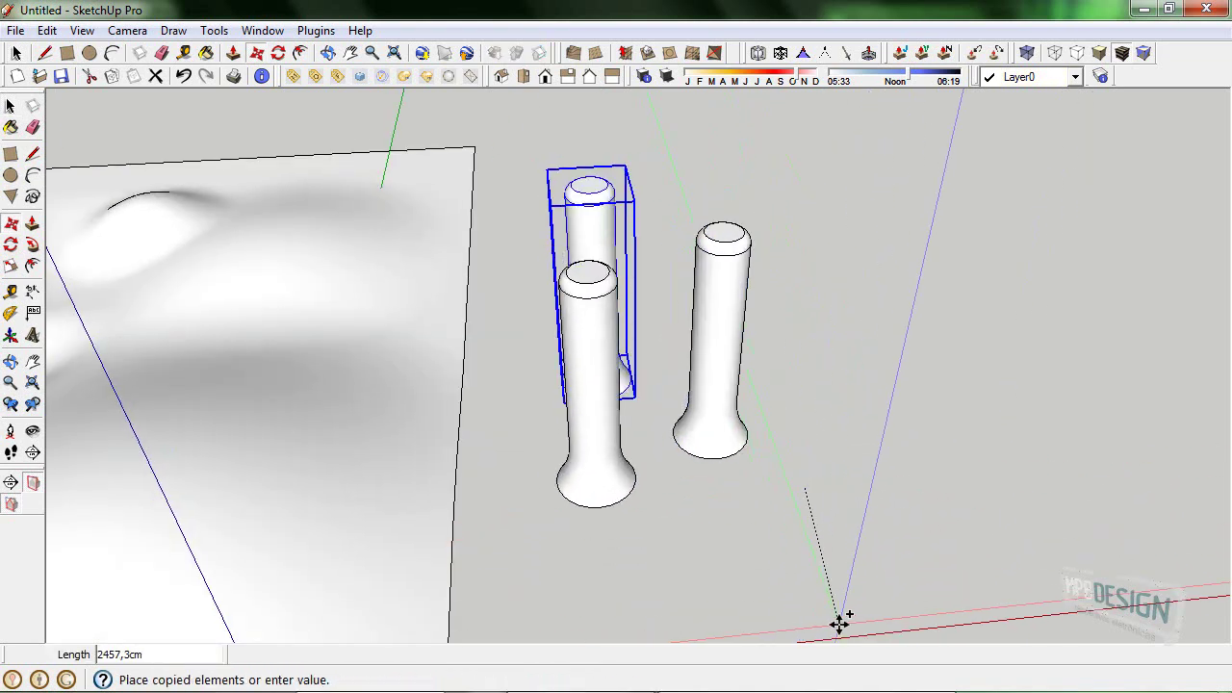
{"action": "mouse_move", "coordinate": [845, 572]}
{"action": "middle_mouse_down"}
{"action": "mouse_move", "coordinate": [817, 509]}
{"action": "mouse_move", "coordinate": [853, 580]}
{"action": "middle_mouse_up"}
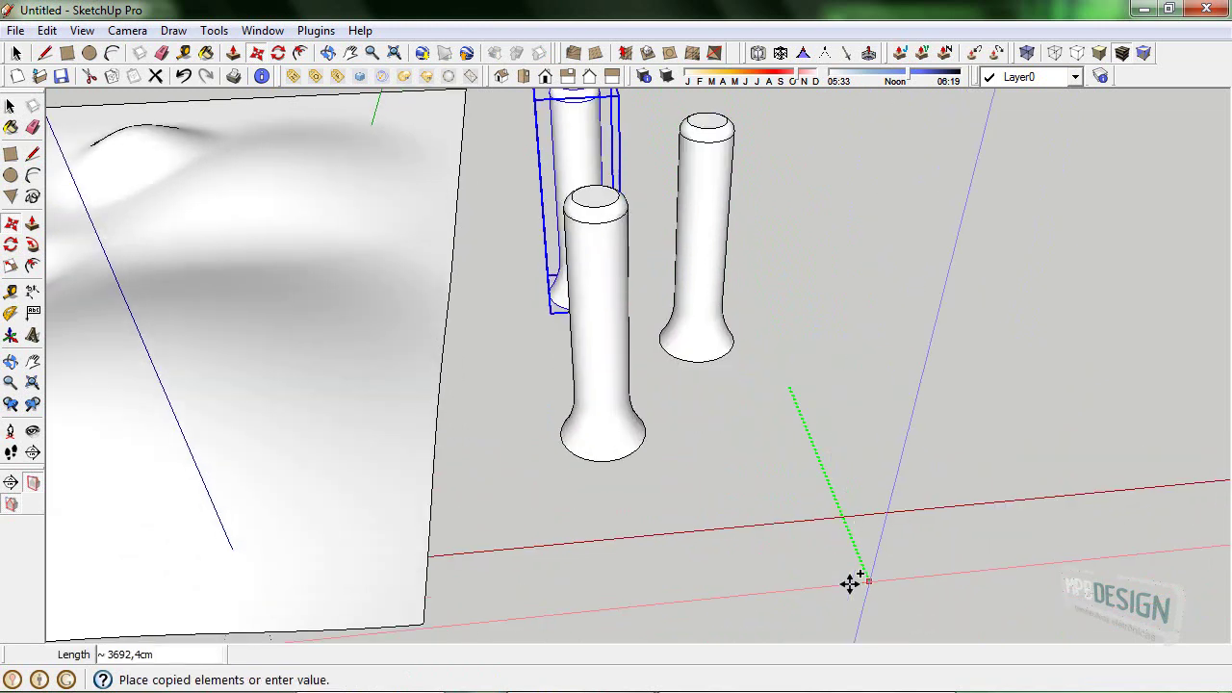
{"action": "key", "text": "space"}
{"action": "mouse_move", "coordinate": [641, 327]}
{"action": "middle_mouse_down"}
{"action": "mouse_move", "coordinate": [599, 270]}
{"action": "mouse_move", "coordinate": [619, 364]}
{"action": "mouse_move", "coordinate": [647, 317]}
{"action": "mouse_move", "coordinate": [301, 267]}
{"action": "mouse_move", "coordinate": [621, 241]}
{"action": "middle_mouse_up"}
{"action": "key", "text": "s"}
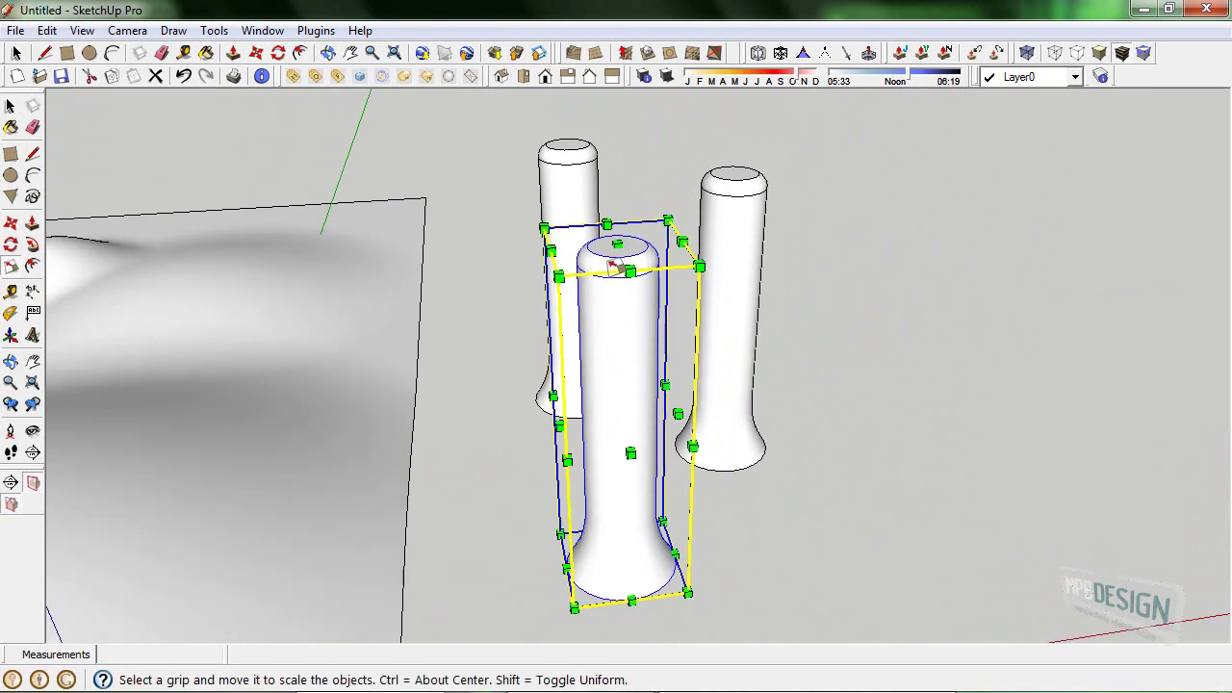
Scale the front pillar copy shorter from its top grip.
{"action": "left_click_drag", "start_coordinate": [621, 242], "coordinate": [606, 388]}
{"action": "right_click", "coordinate": [611, 383]}
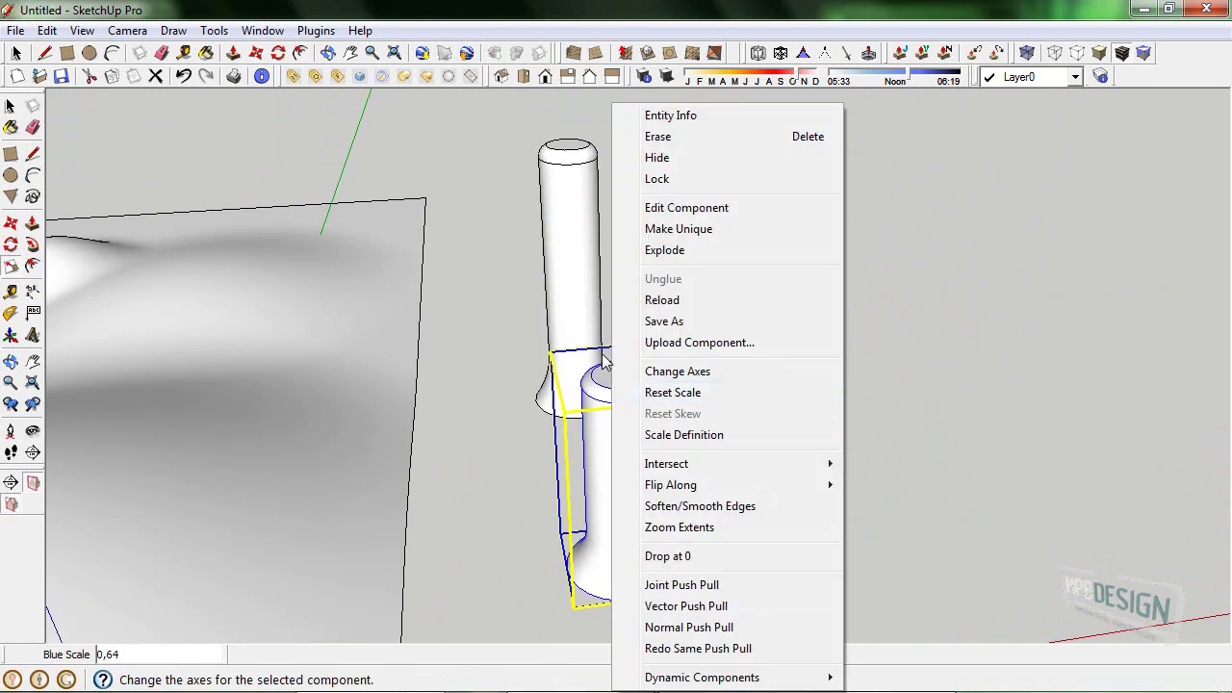
{"action": "left_click", "coordinate": [674, 390]}
{"action": "middle_click_drag", "start_coordinate": [674, 391], "coordinate": [578, 260]}
{"action": "key", "text": "ctrl+z"}
{"action": "left_click", "coordinate": [593, 388]}
Shrink the back-left pillar to about 0,7 and shorten it from its top.
{"action": "left_click", "coordinate": [578, 260]}
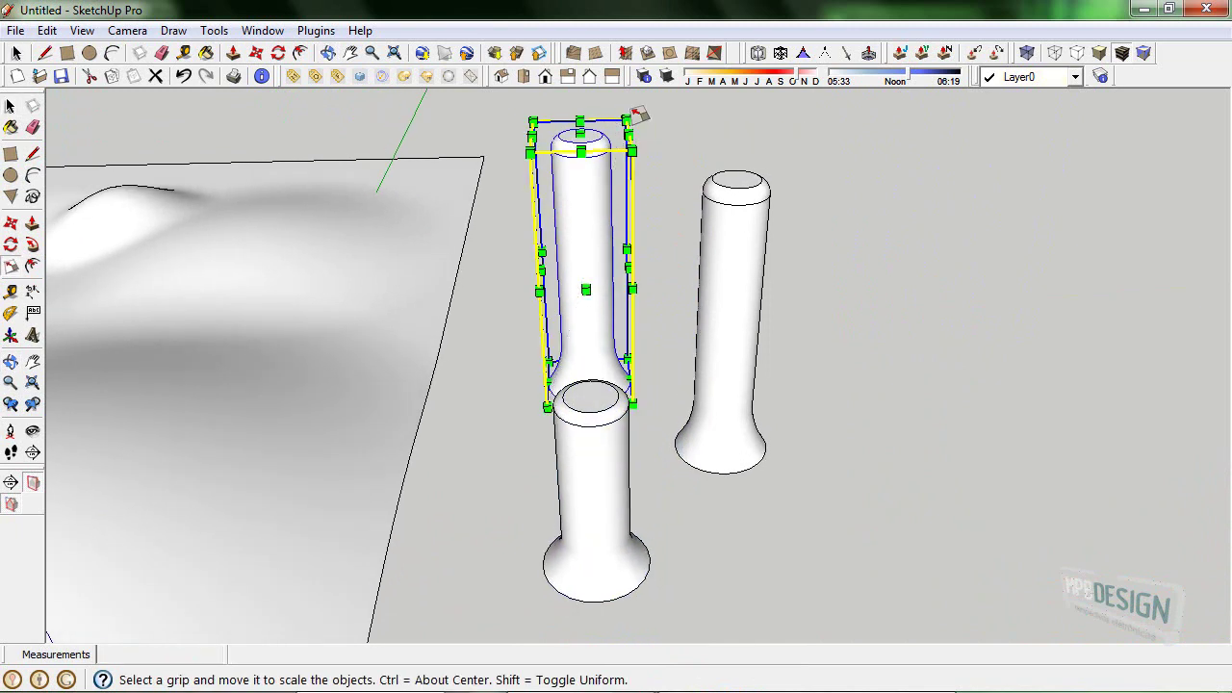
{"action": "left_click_drag", "start_coordinate": [616, 125], "coordinate": [579, 205]}
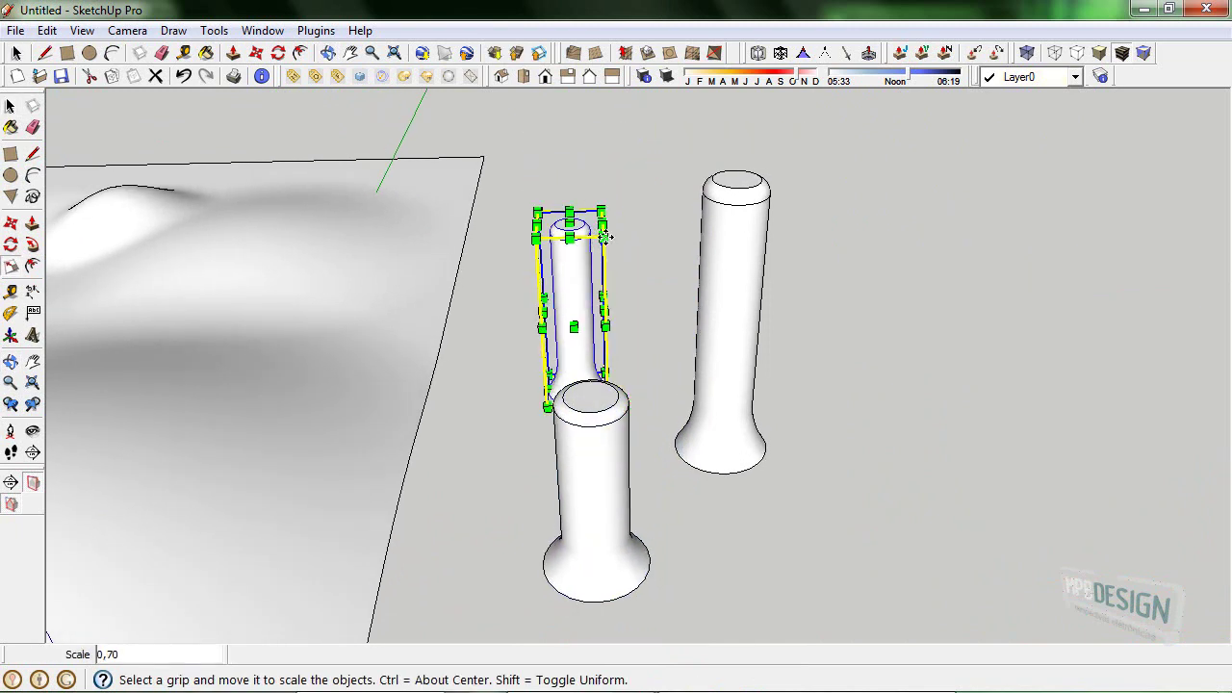
{"action": "middle_click_drag", "start_coordinate": [626, 197], "coordinate": [614, 193]}
{"action": "left_click_drag", "start_coordinate": [566, 128], "coordinate": [564, 228]}
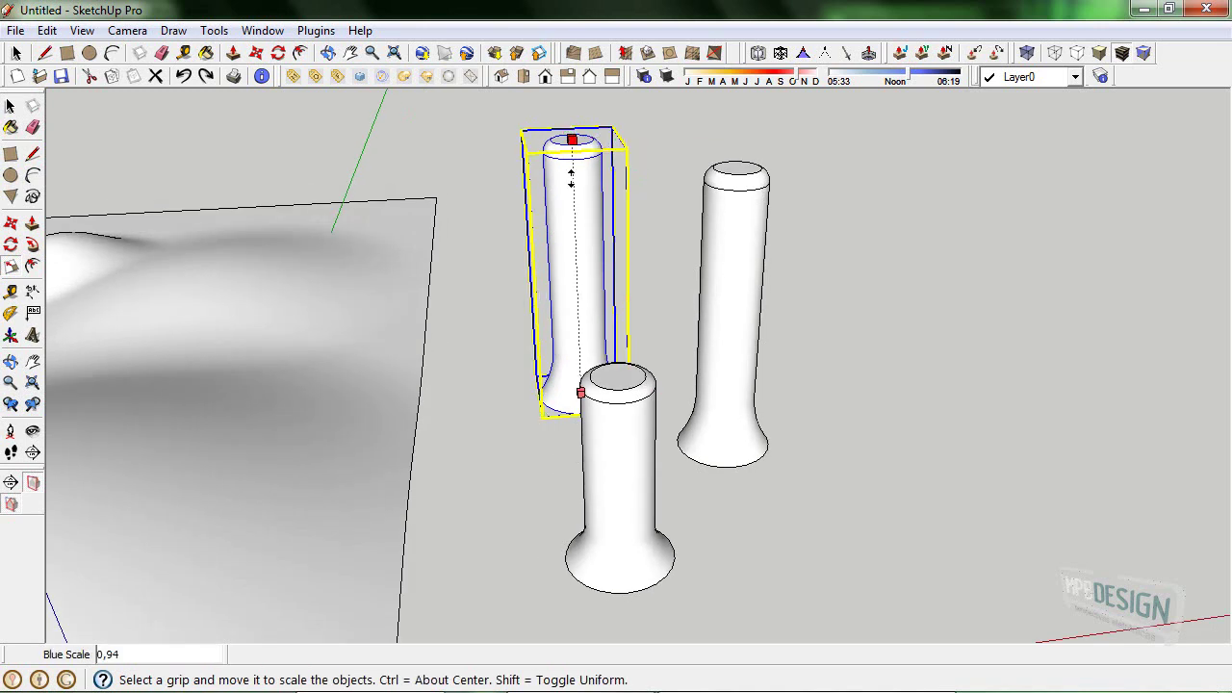